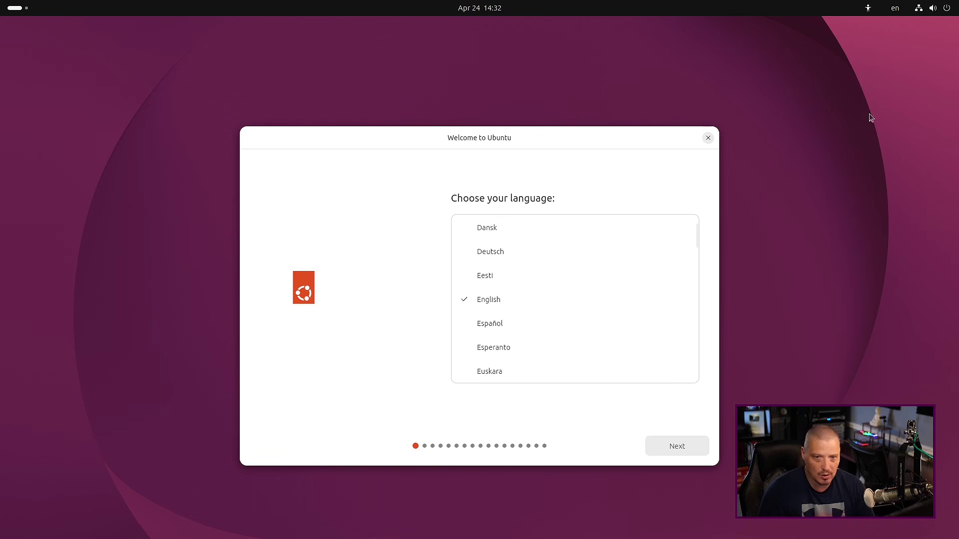
Turn on Dark Style from quick settings and keep English as the installer language
left_click(945, 8)
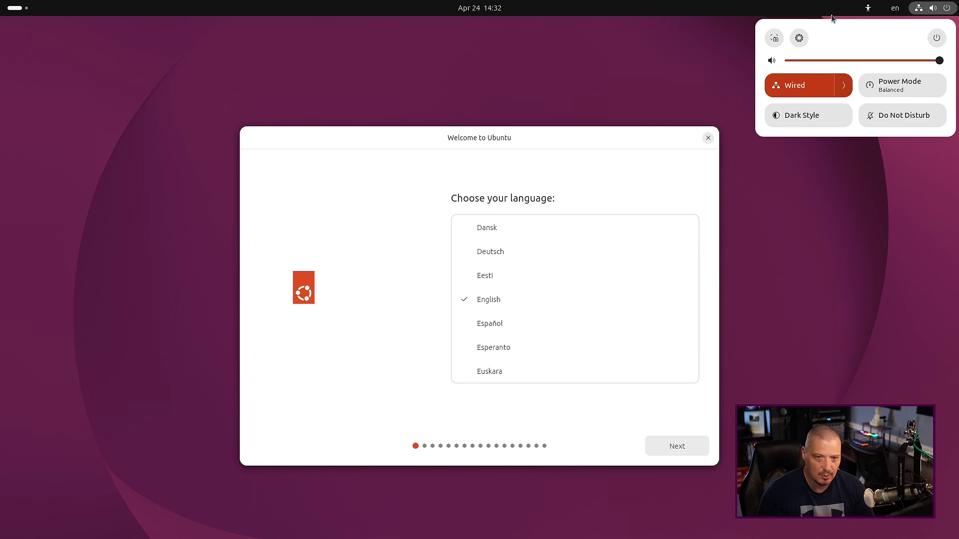
left_click(795, 122)
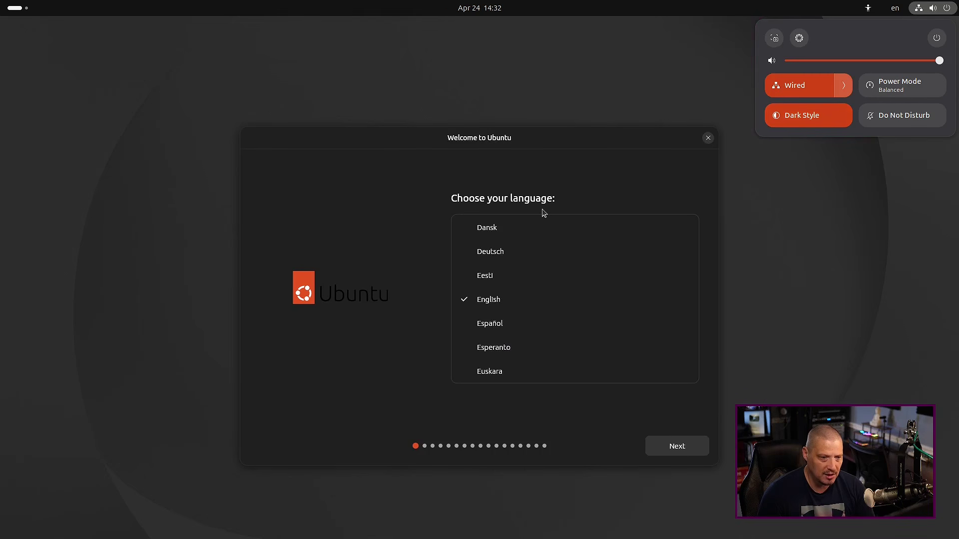
left_click(531, 165)
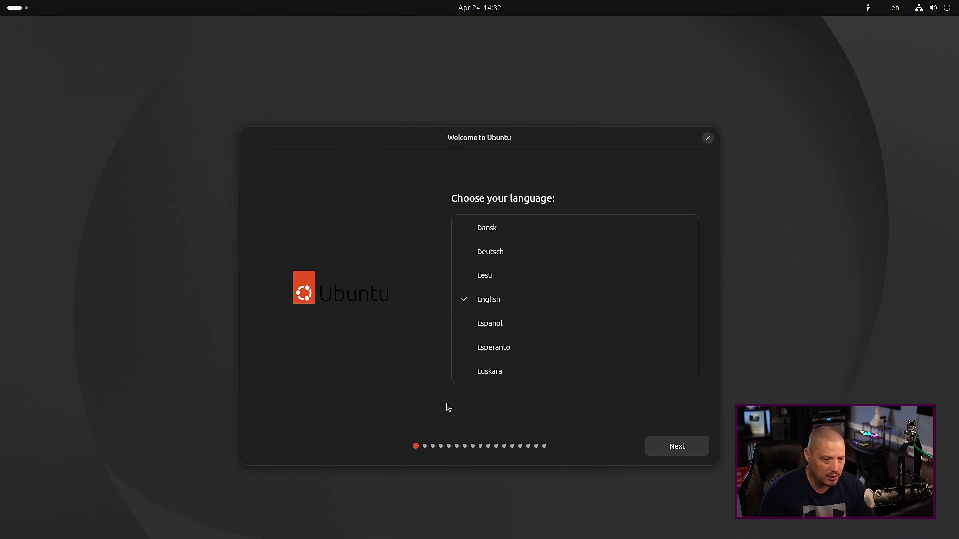
left_click(687, 451)
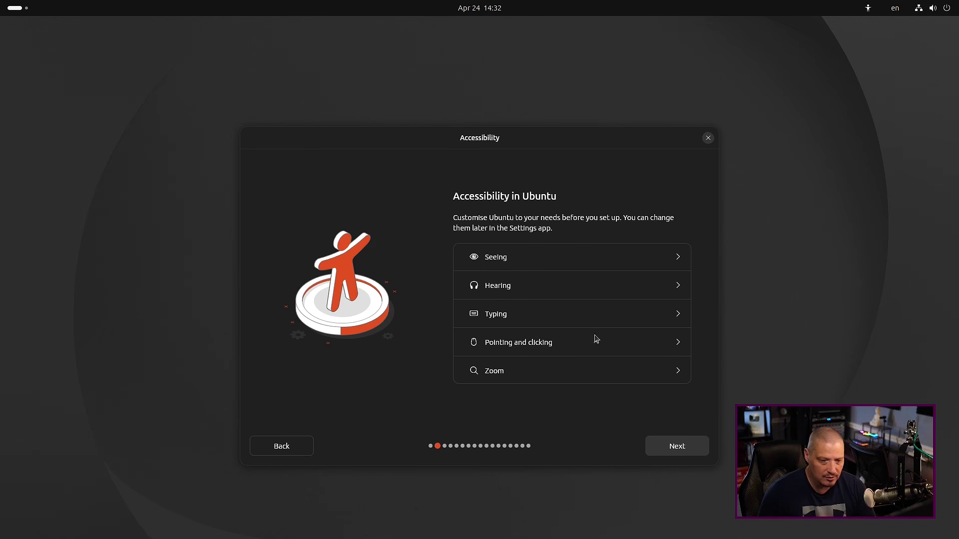
Accept default accessibility, the English (US) keyboard layout and the wired connection
left_click(683, 451)
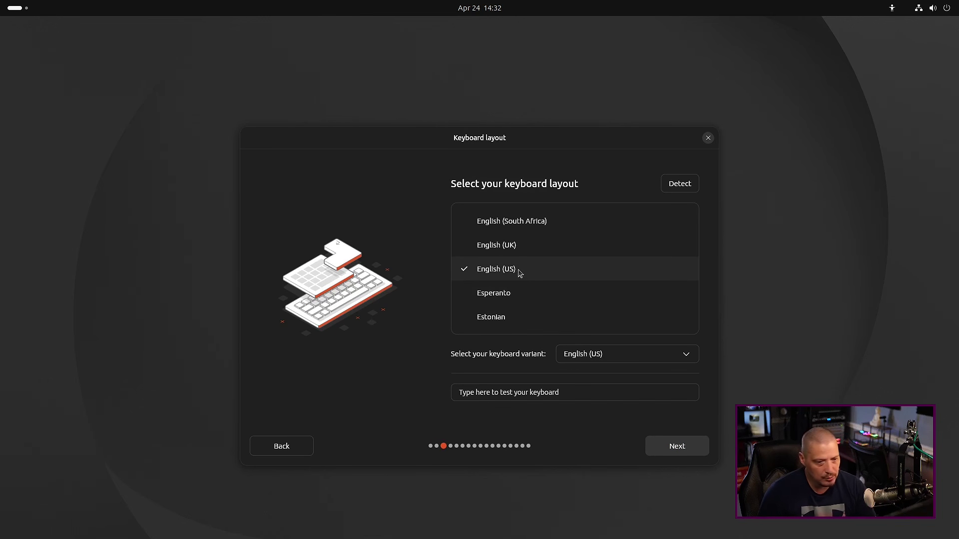
left_click(691, 451)
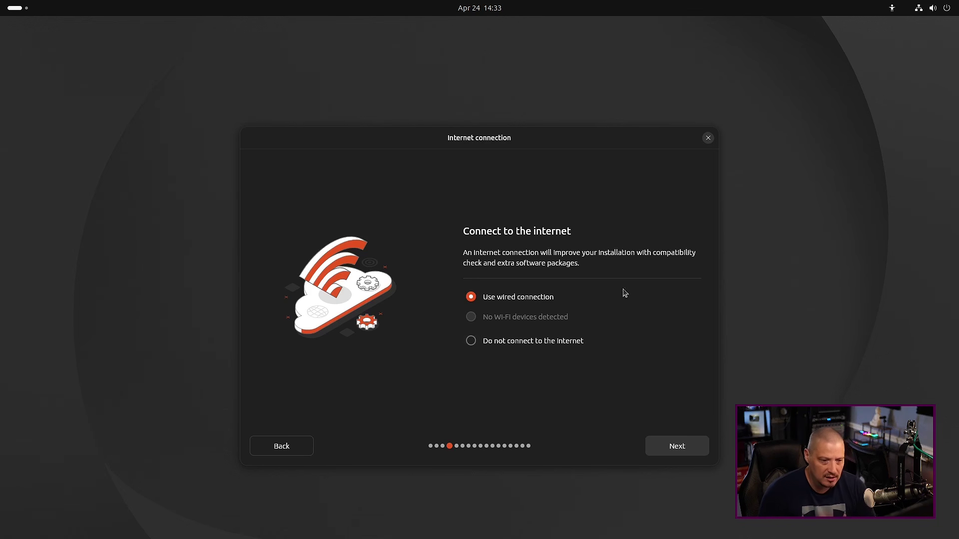
left_click(683, 448)
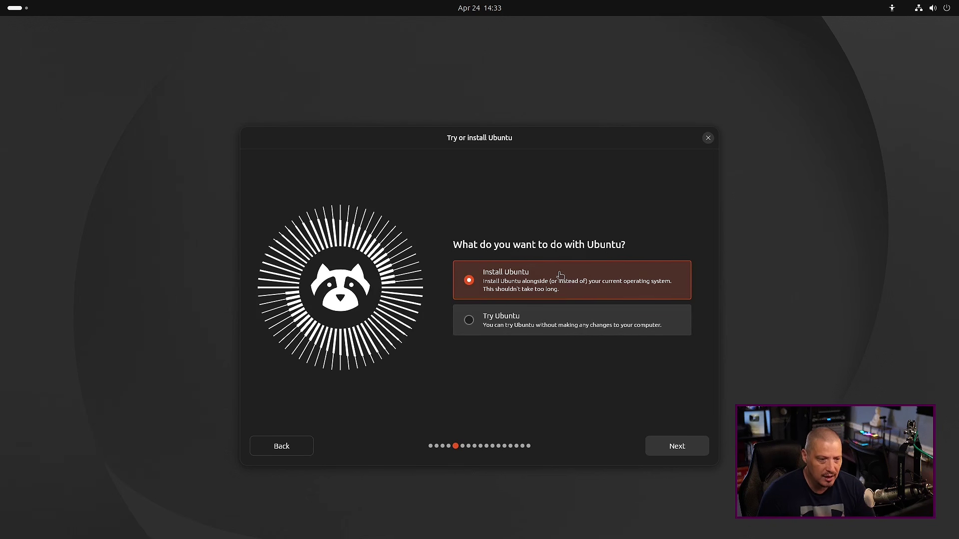
Choose Install Ubuntu, keep Interactive installation and keep the Default app selection
left_click(676, 449)
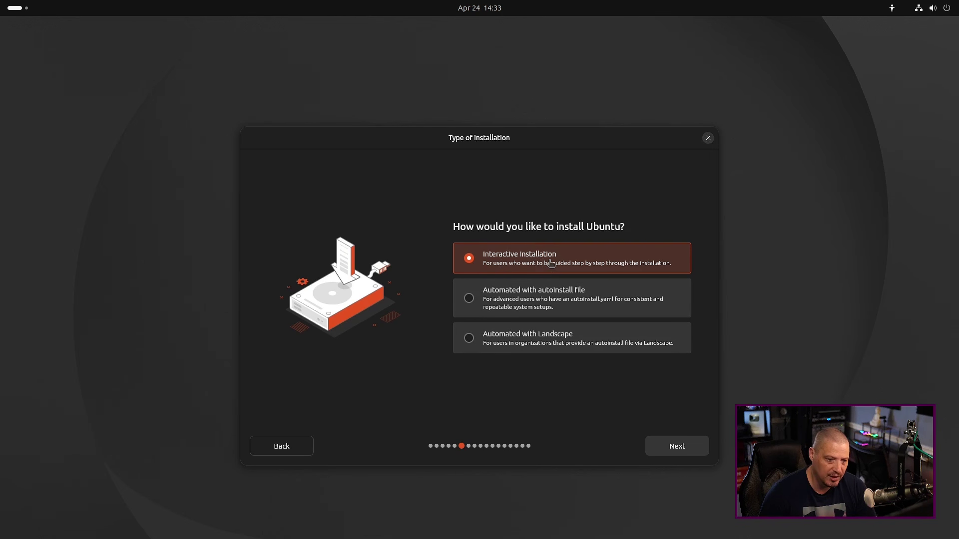
left_click(683, 449)
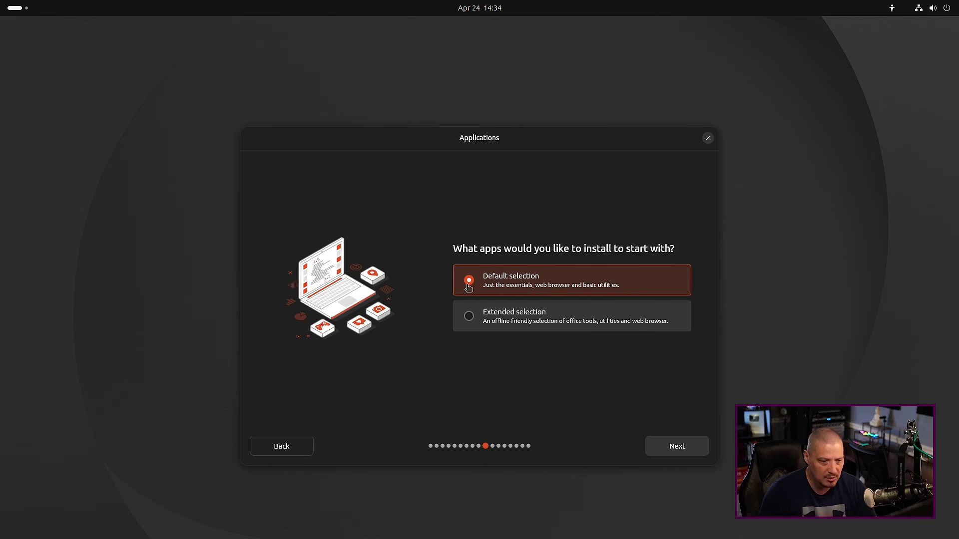
left_click(683, 451)
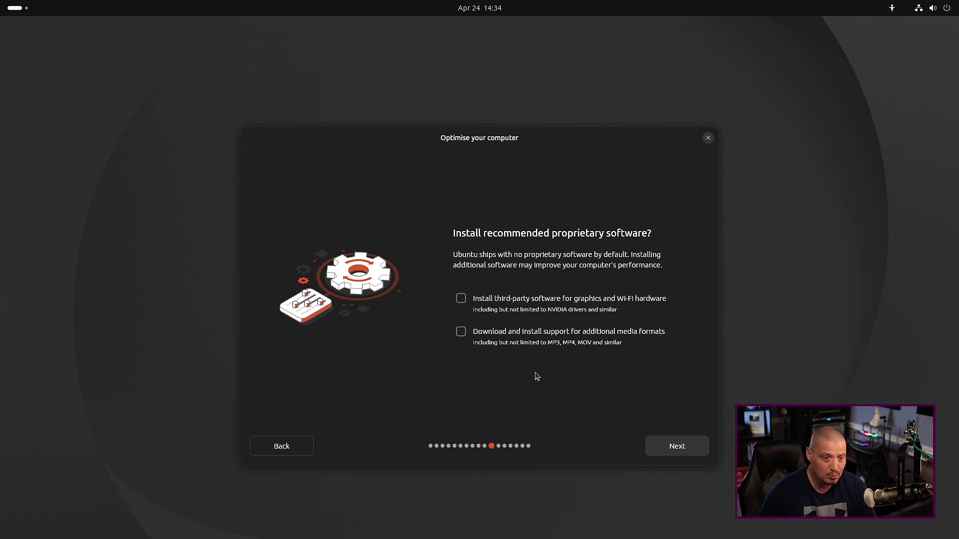
Include third-party graphics and Wi-Fi drivers and additional media format support
left_click(460, 300)
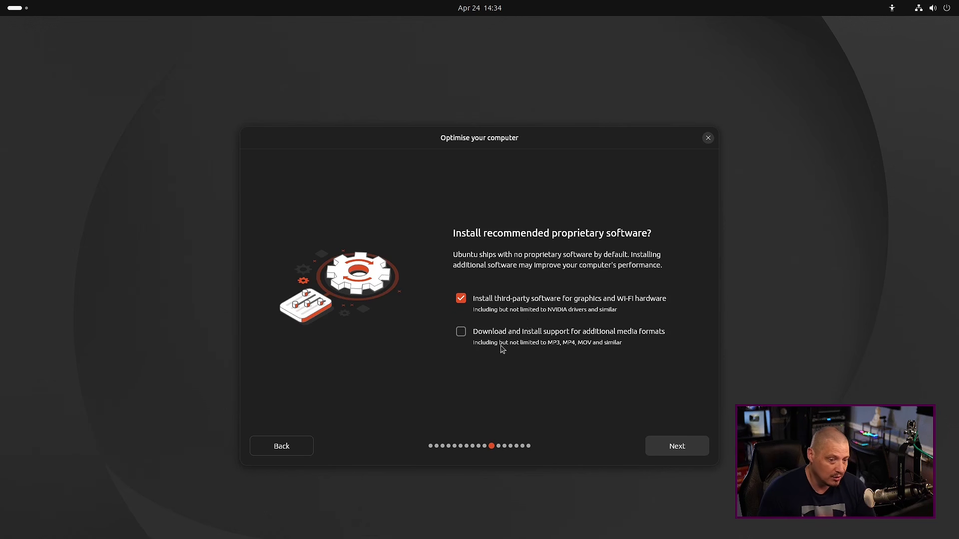
left_click(459, 337)
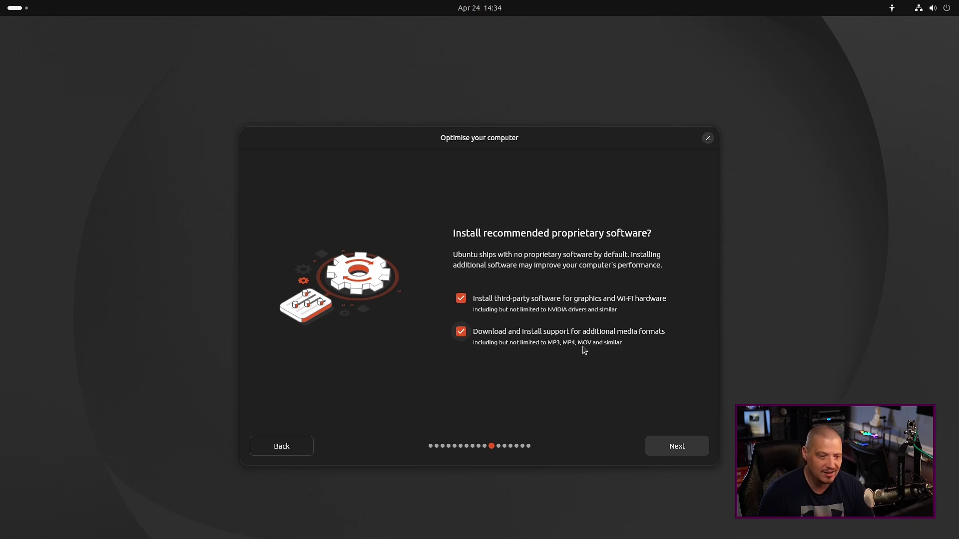
left_click(678, 445)
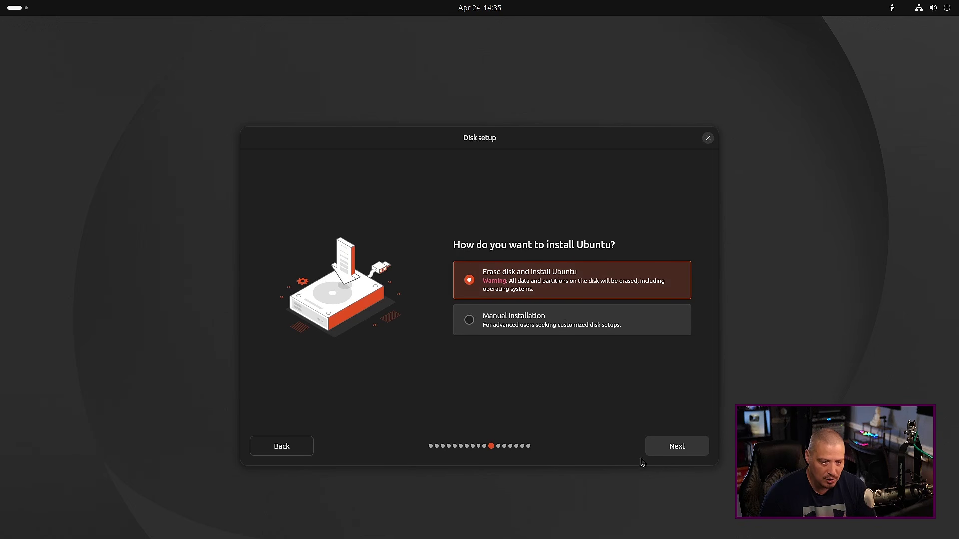
Keep Erase disk and Install Ubuntu, and choose encryption with a passphrase
left_click(677, 448)
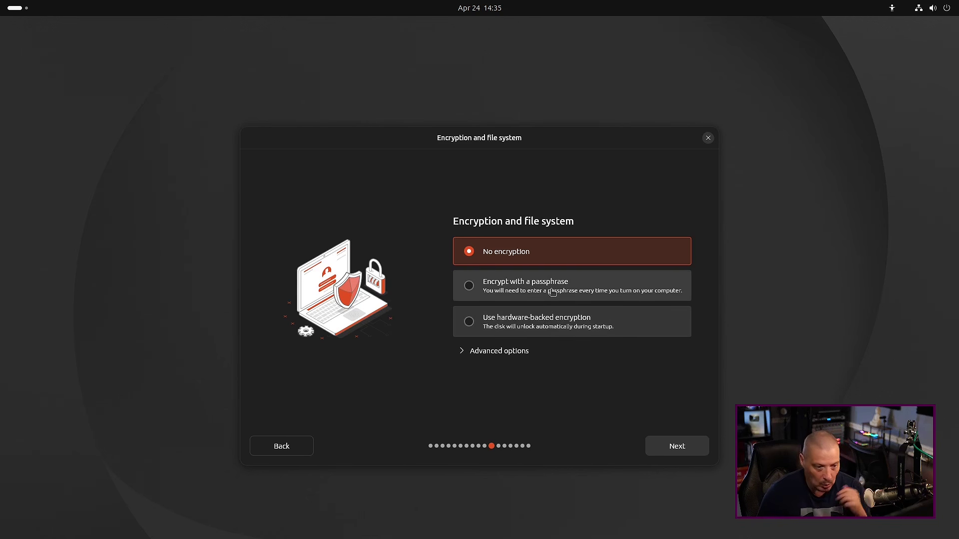
left_click(526, 288)
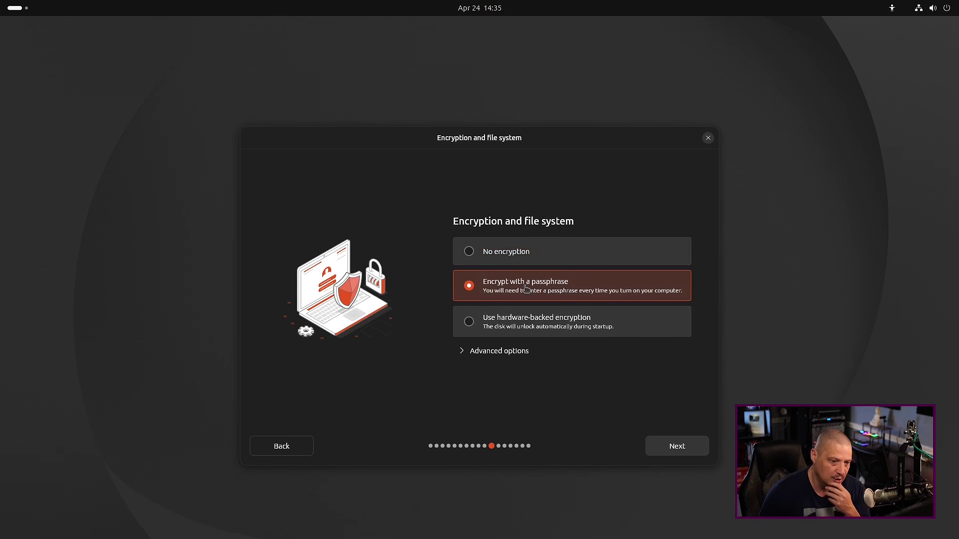
left_click(683, 446)
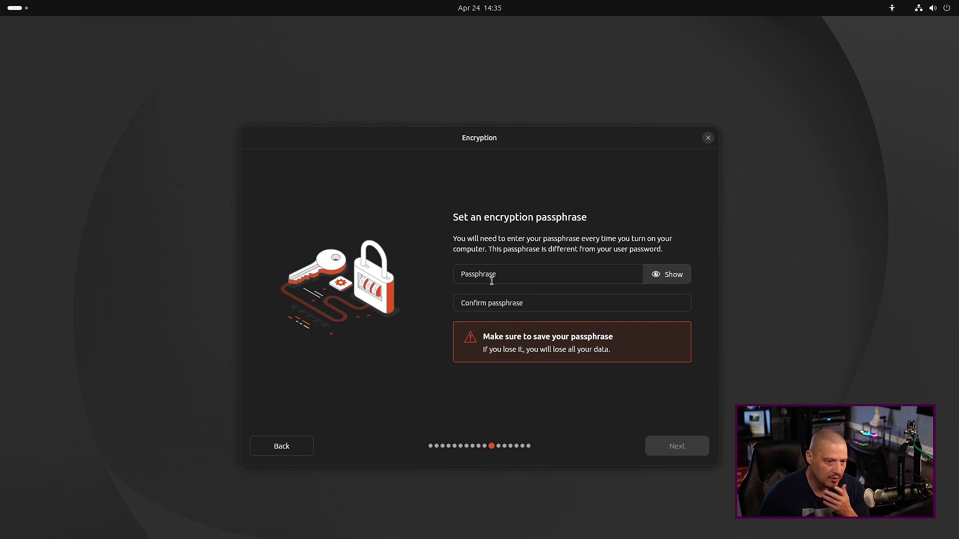
Enter and confirm the encryption passphrase, then continue to account creation
left_click(494, 276)
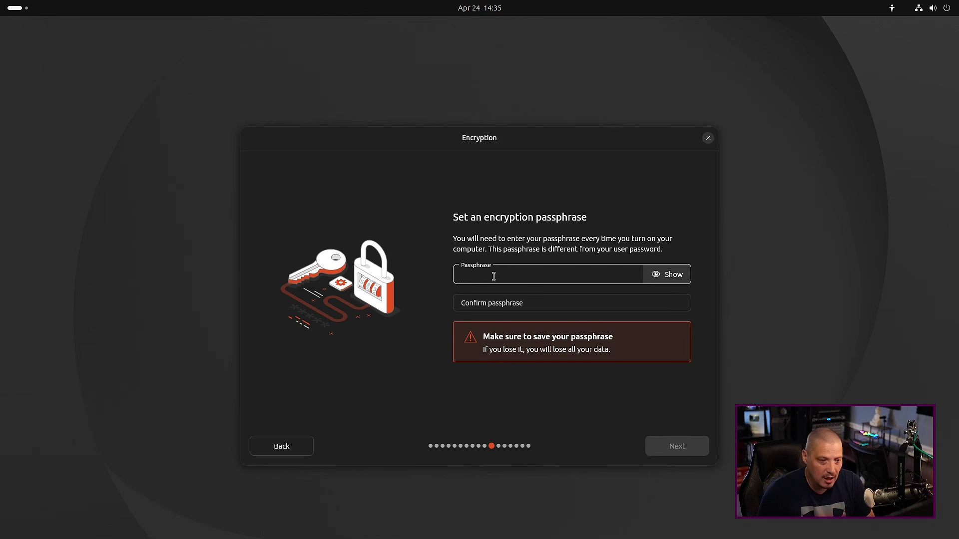
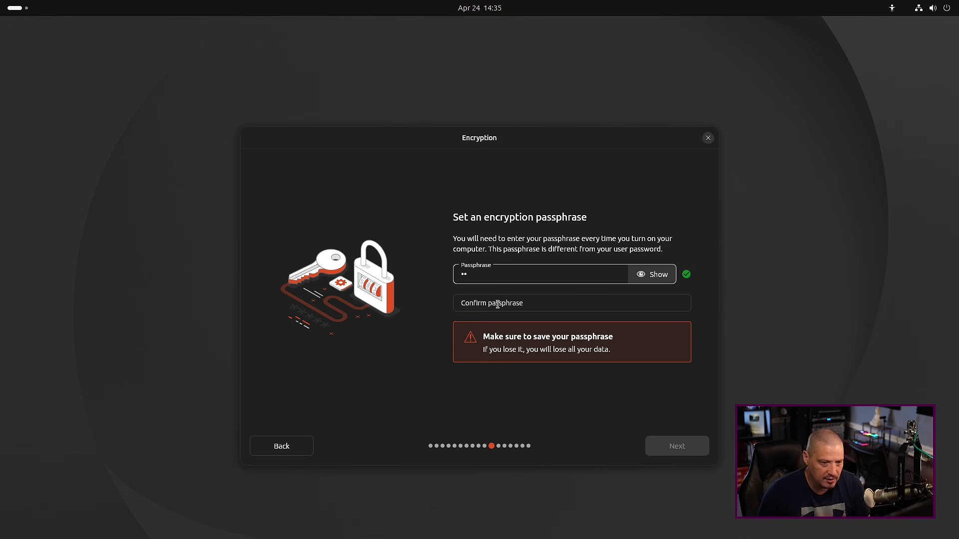
left_click(498, 304)
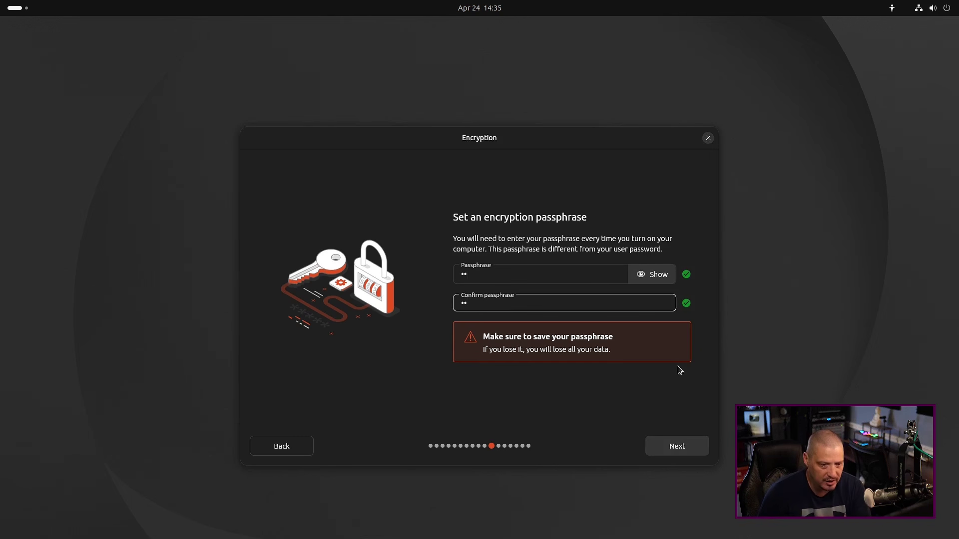
left_click(675, 451)
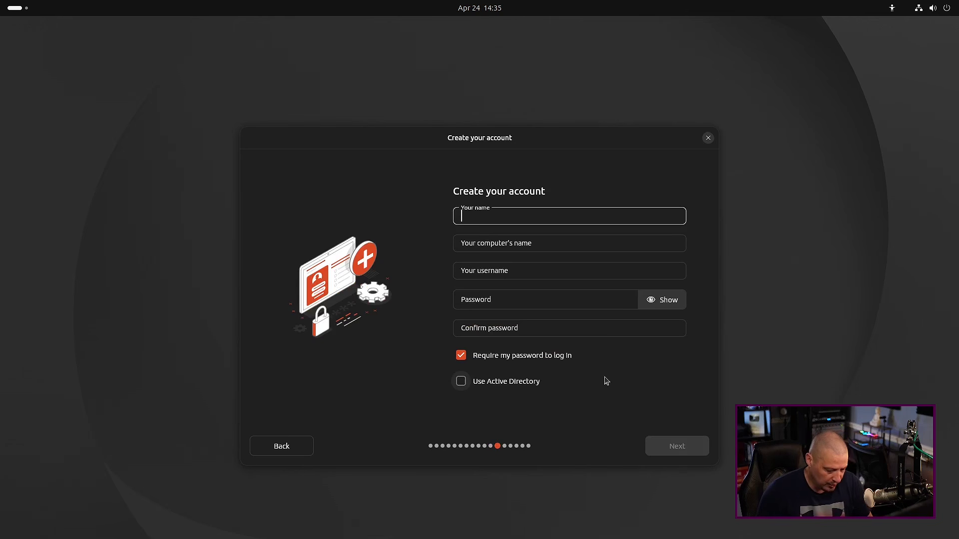
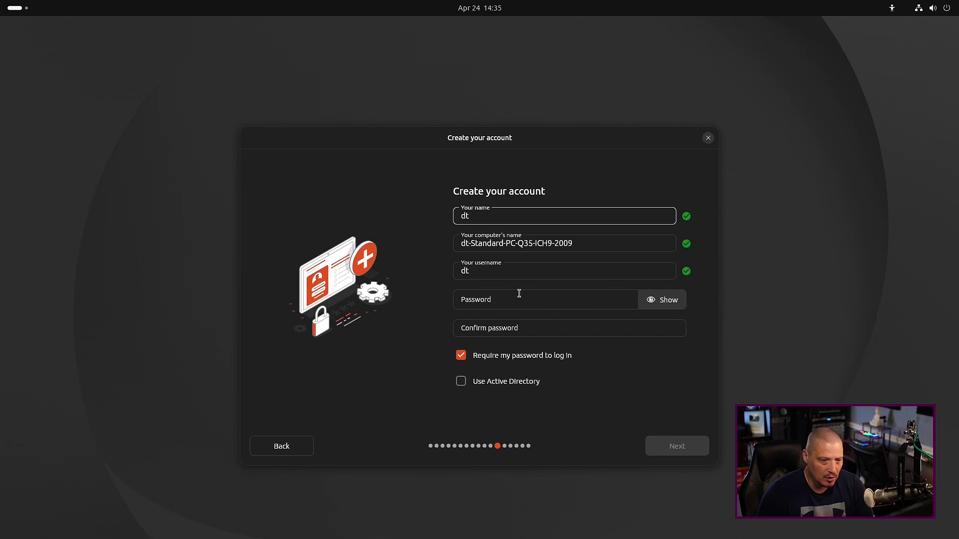
Fill in the account name, then enter and confirm the account password
left_click(481, 301)
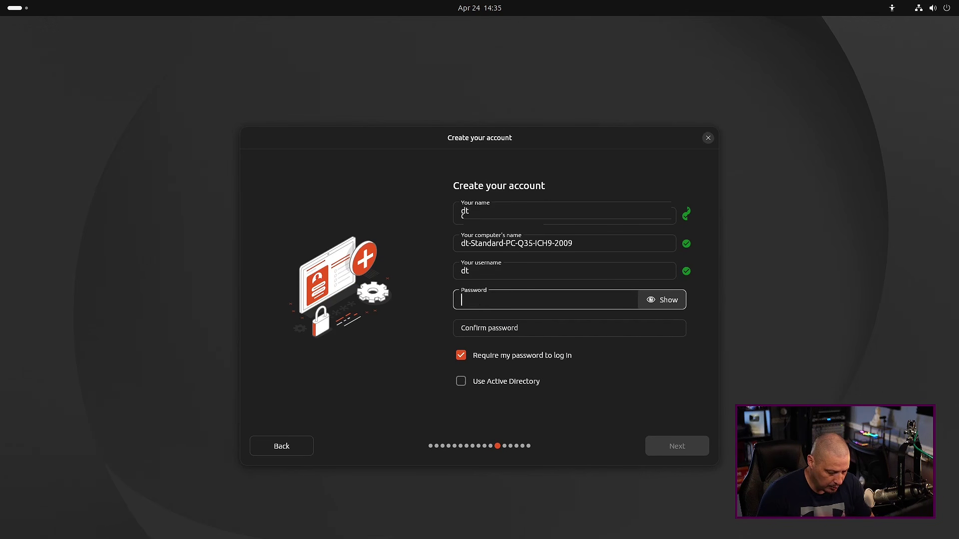
left_click(484, 329)
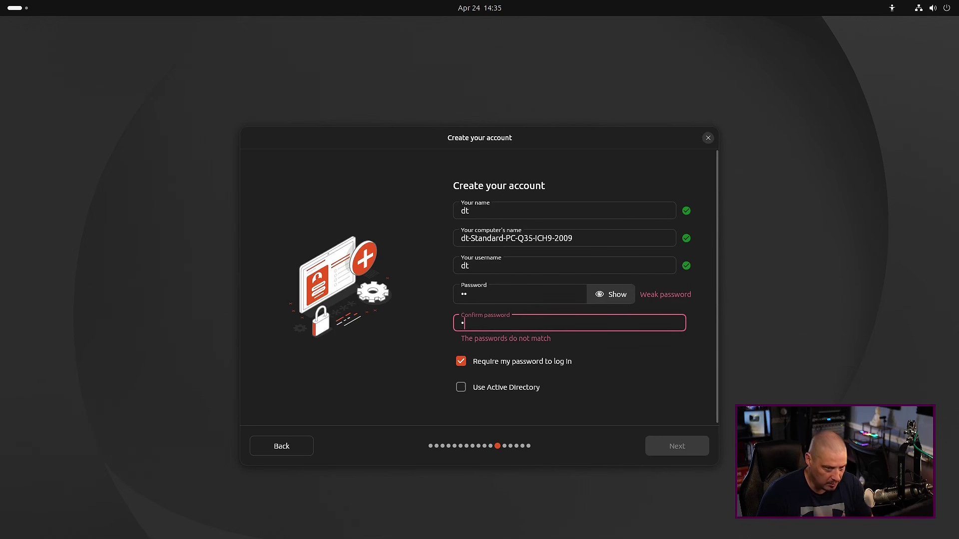
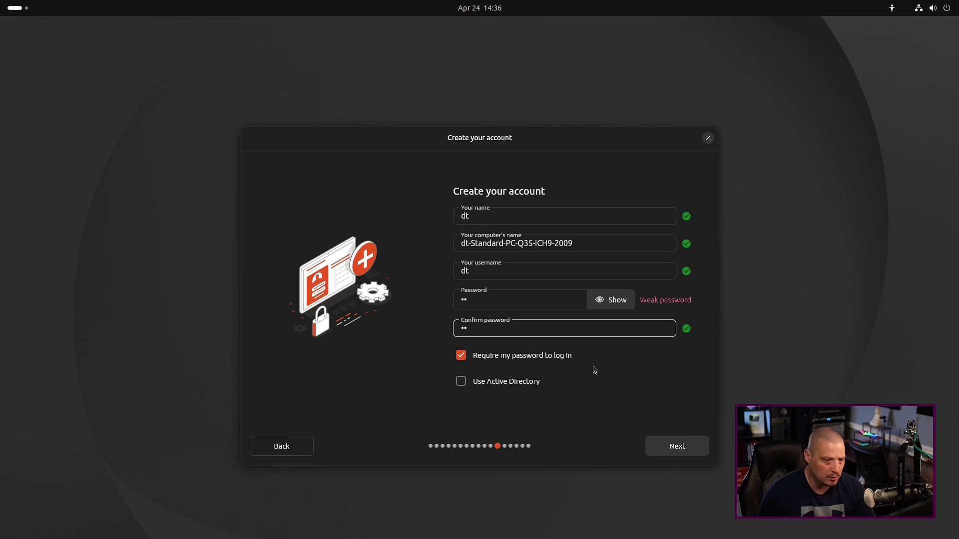
Rename the computer to 'ubuntu-vm' and continue to the timezone page
double_click(536, 248)
key("ctrl+a")
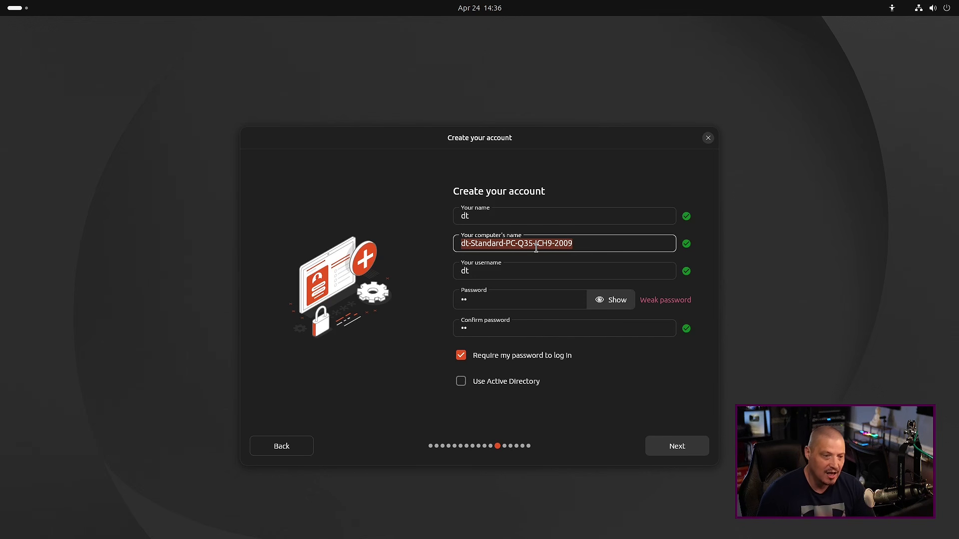
type("ubuntu")
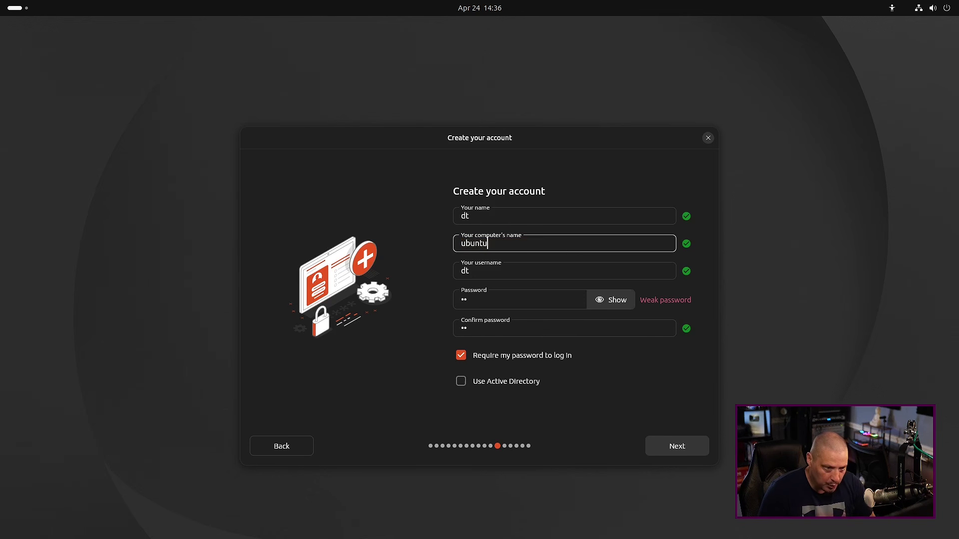
type("-vm")
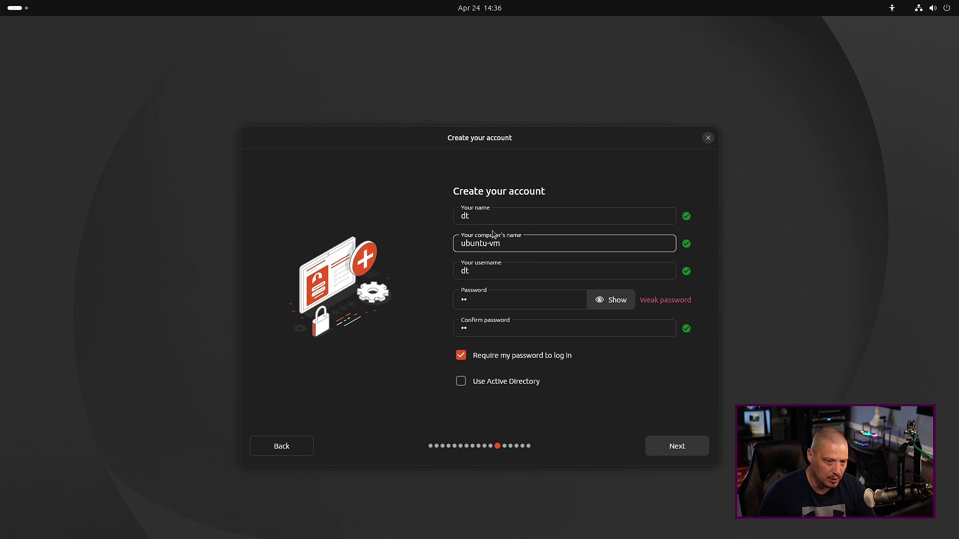
left_click(675, 451)
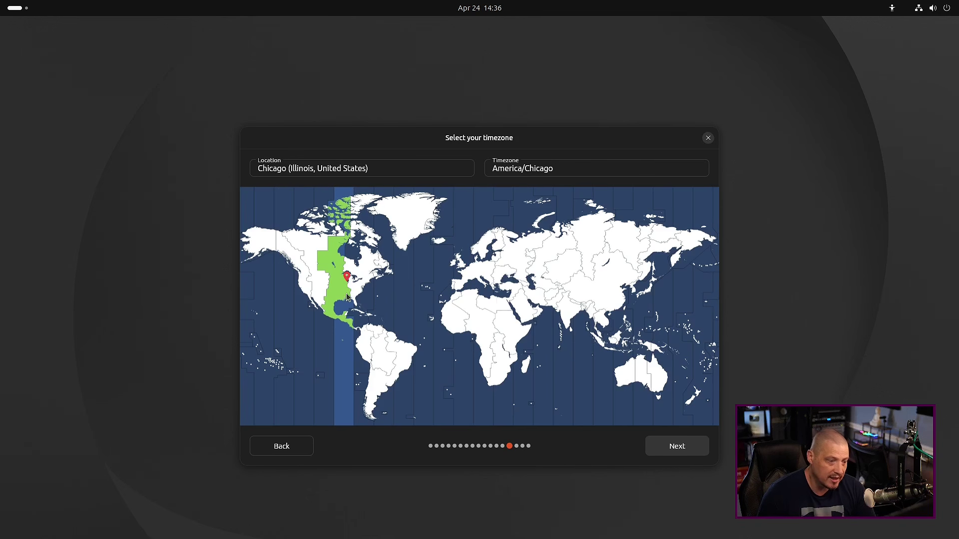
Keep the Chicago timezone, look over the review page, and start installing Ubuntu 26.04
left_click(670, 449)
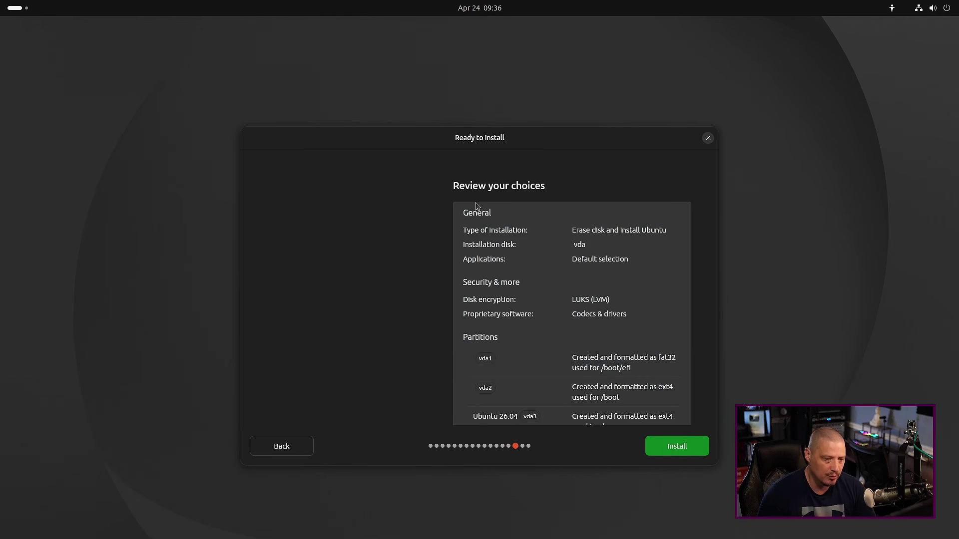
scroll(563, 291, "down", 2)
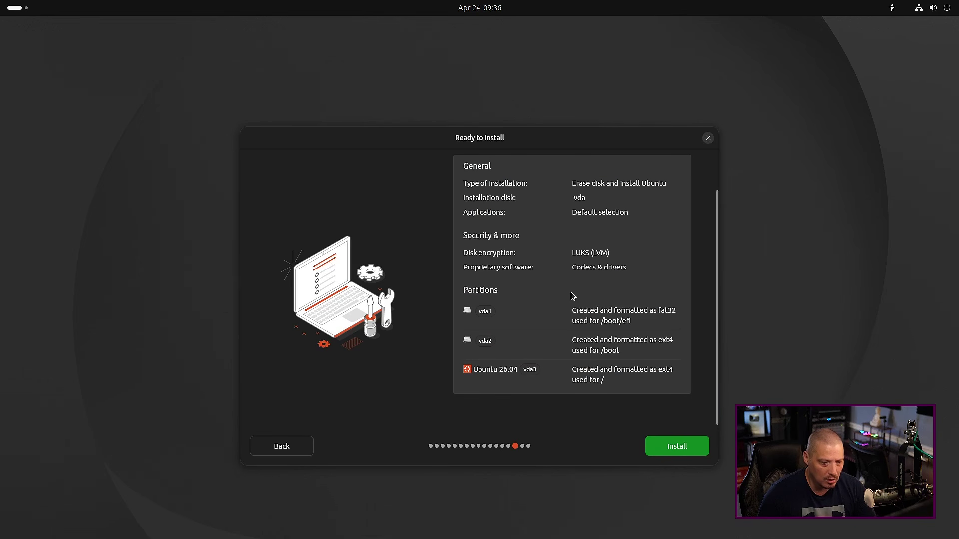
scroll(568, 364, "up", 2)
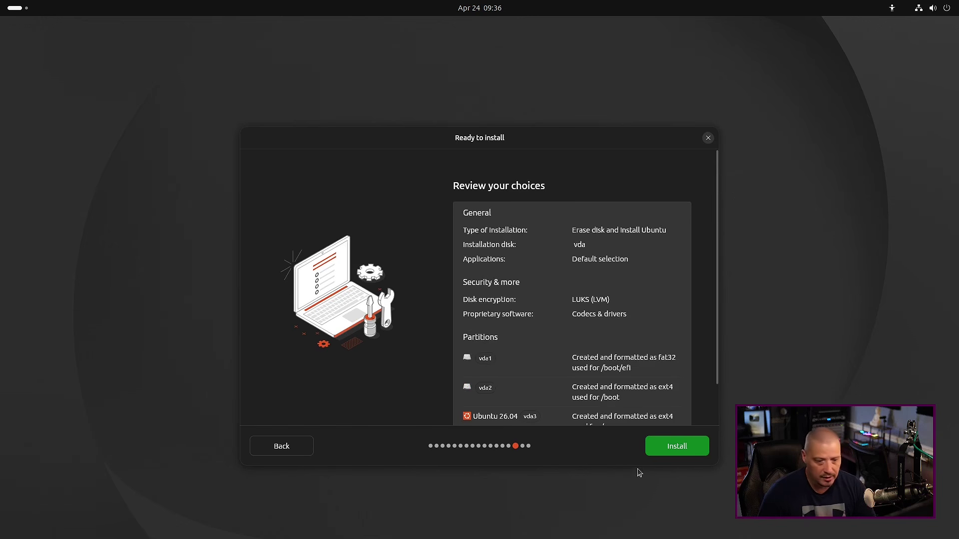
left_click(674, 450)
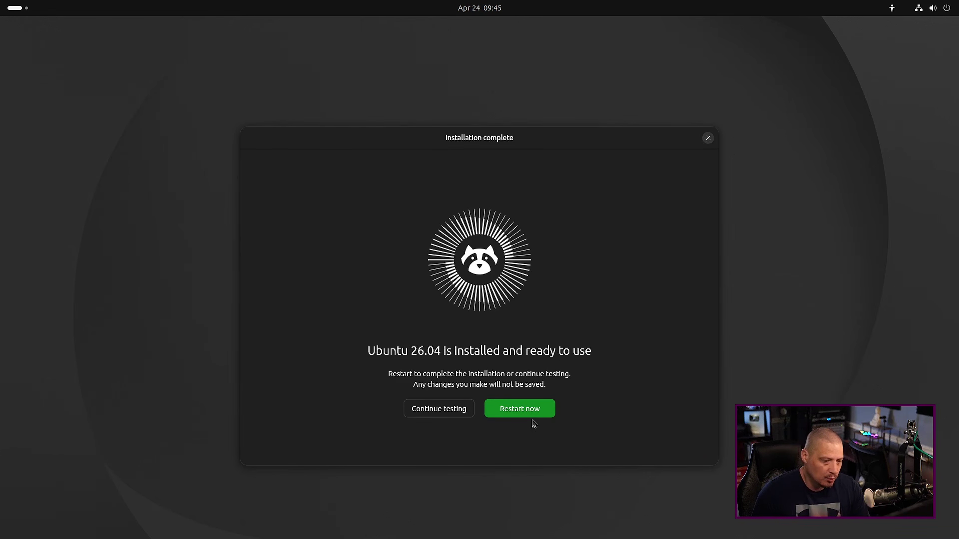
Reboot, unlock the encrypted disk with its passphrase, and log in with the account password
left_click(528, 412)
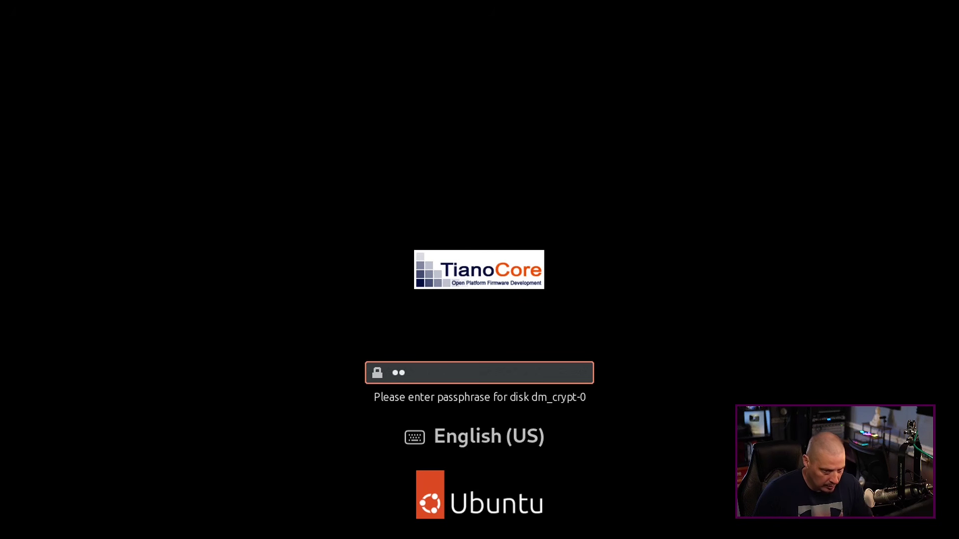
key("Return")
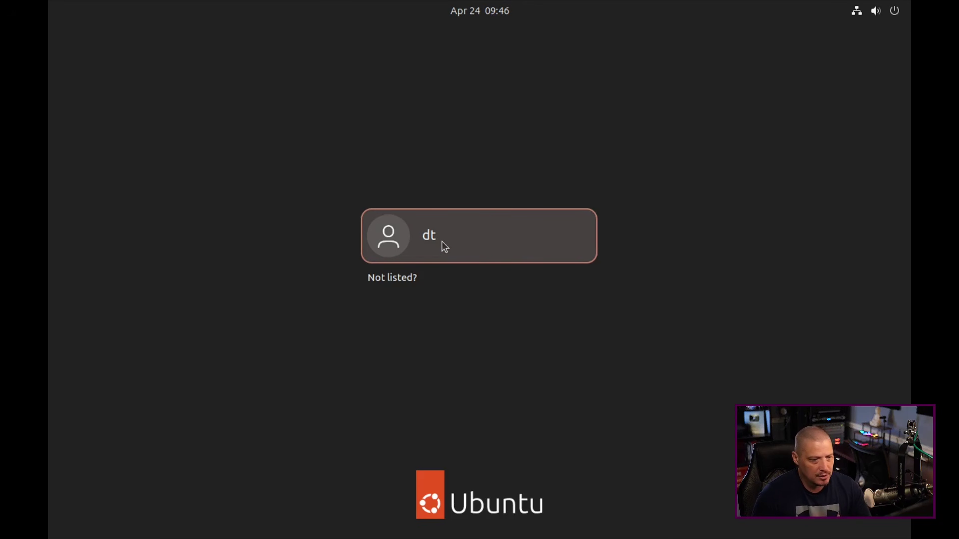
left_click(441, 241)
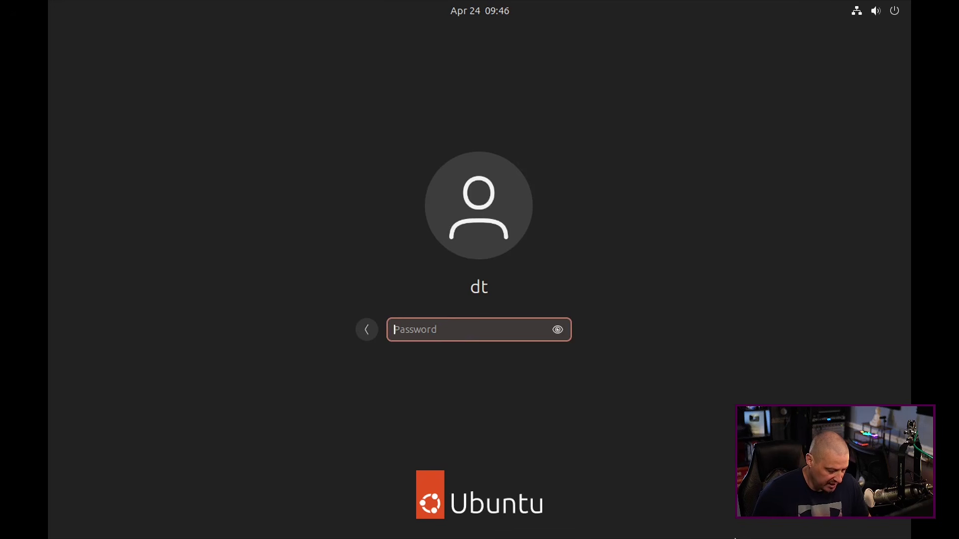
key("Return")
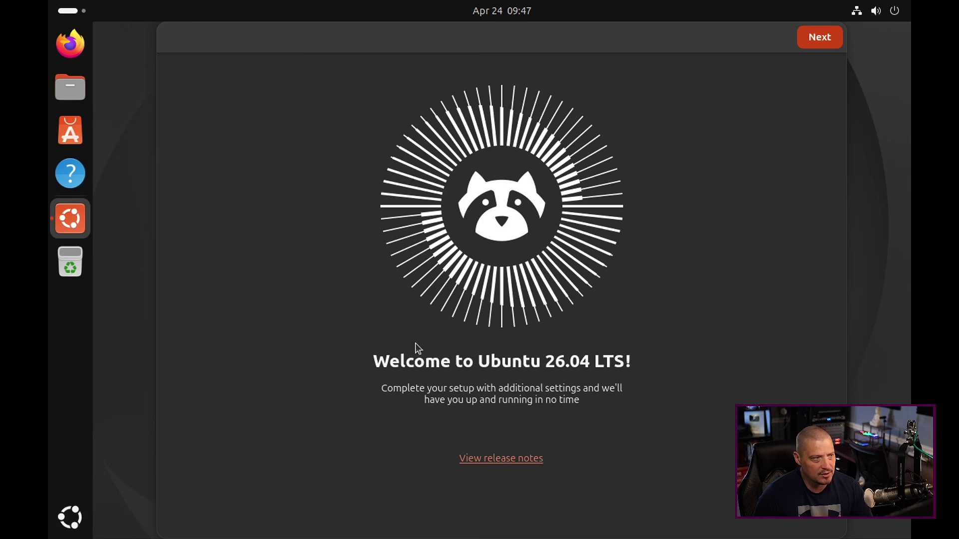
Set the display resolution to 1920 × 1080 (16:9) in Displays and keep the change
left_click(79, 520)
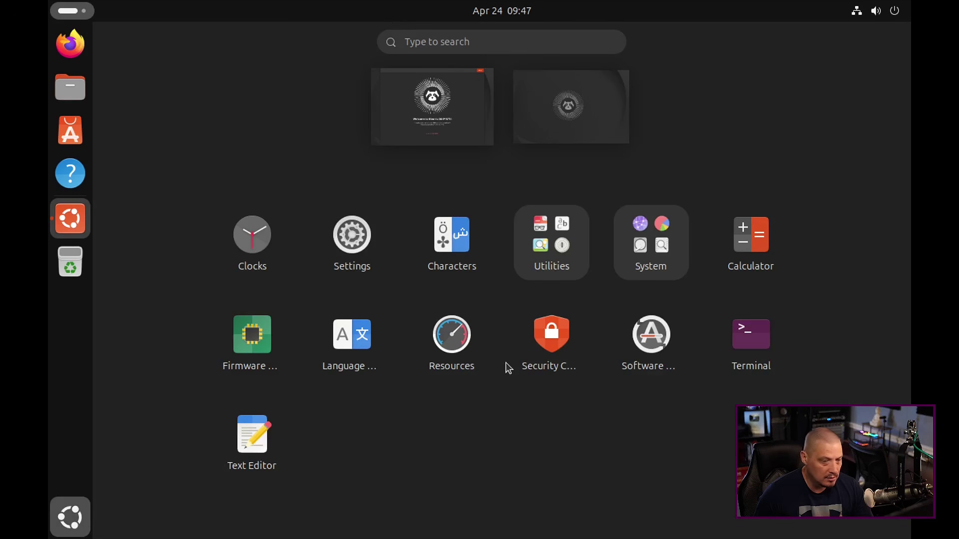
left_click(457, 44)
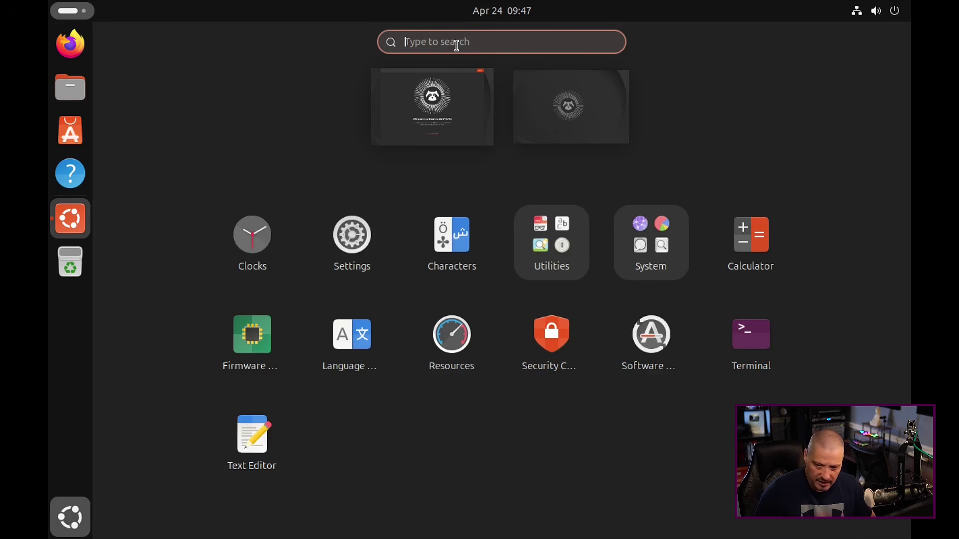
type("display")
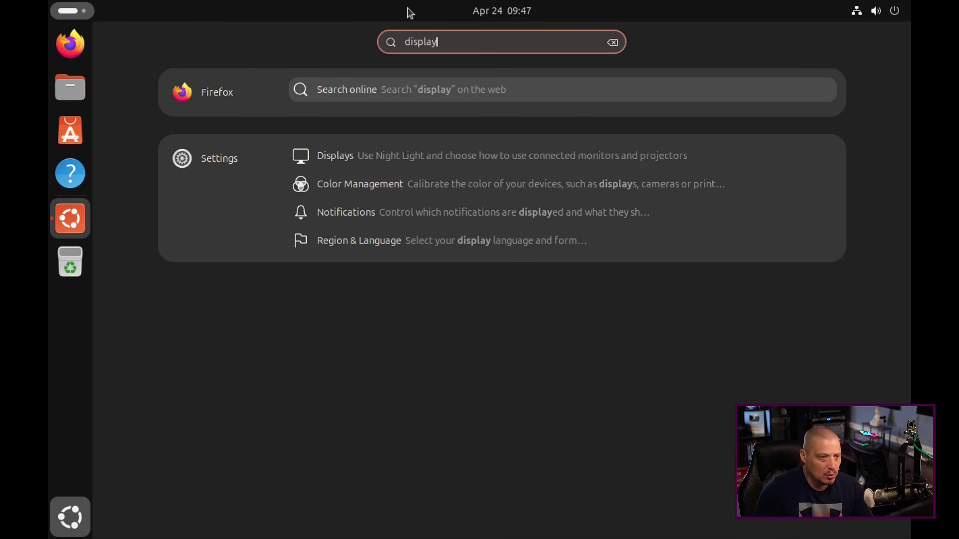
left_click(358, 160)
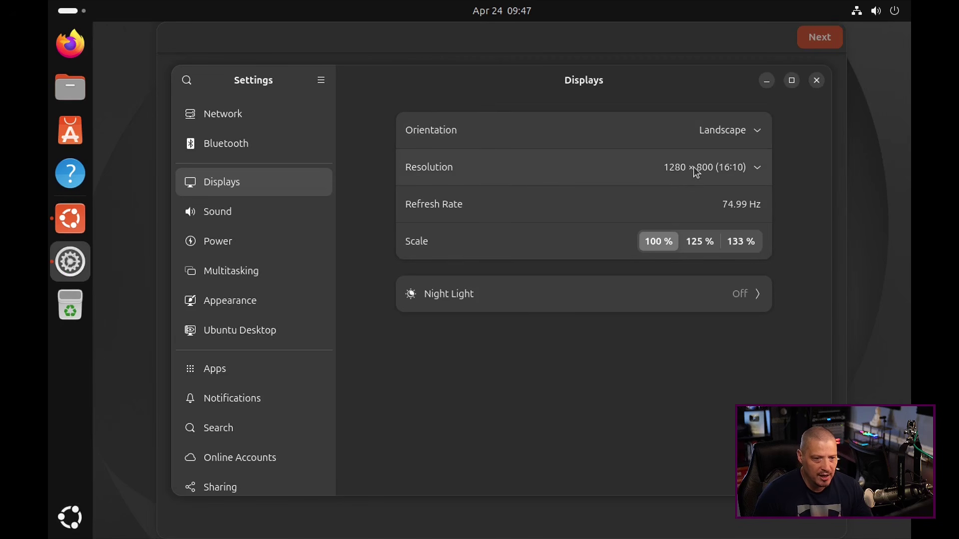
left_click(697, 170)
scroll(742, 270, "up", 5)
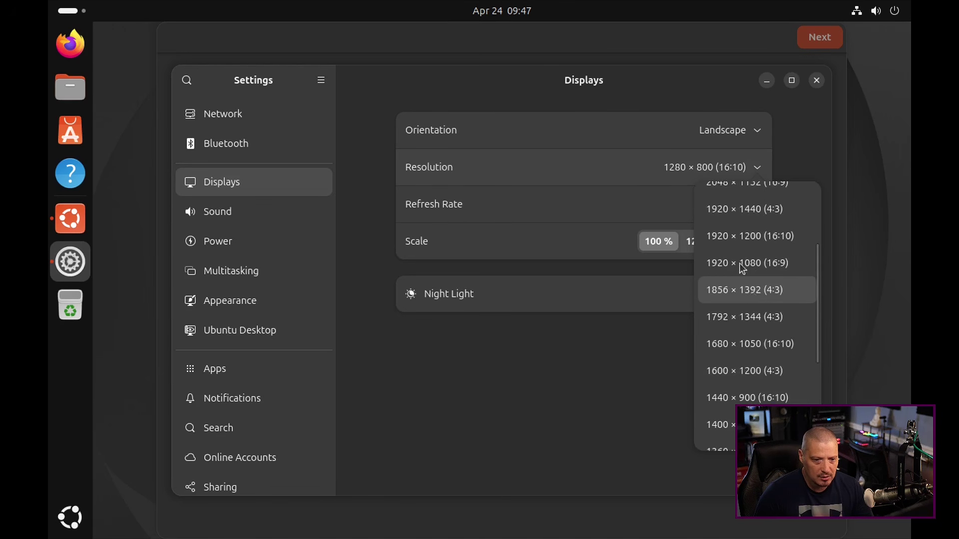
left_click(742, 271)
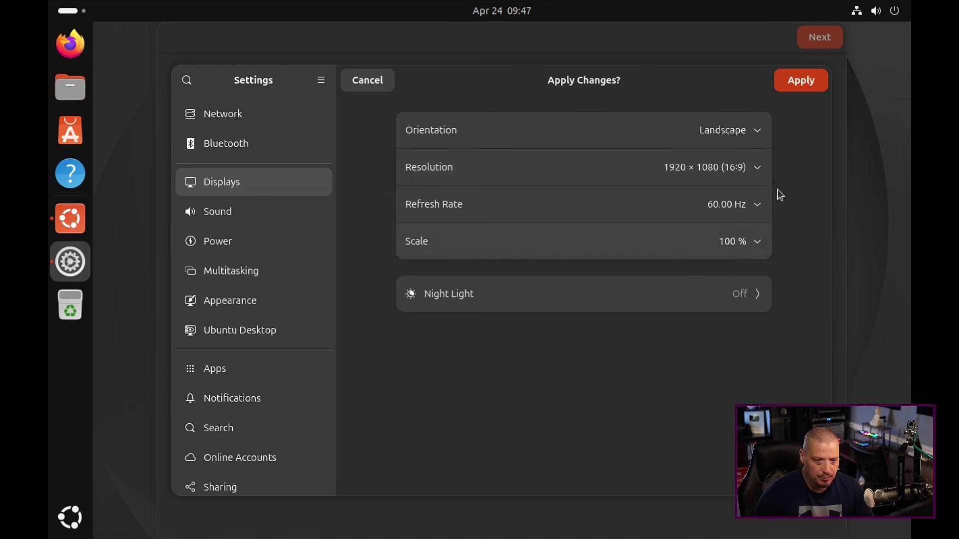
left_click(796, 82)
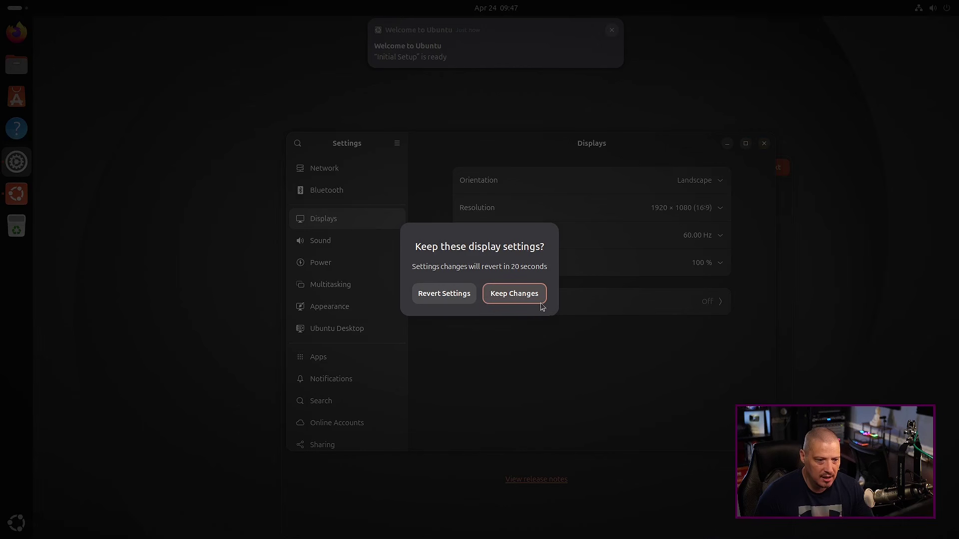
left_click(524, 292)
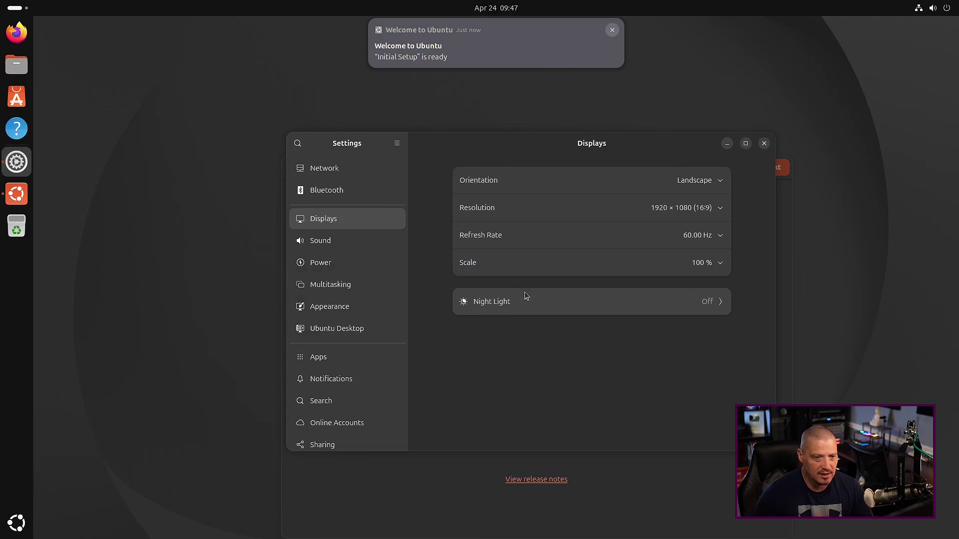
left_click(764, 144)
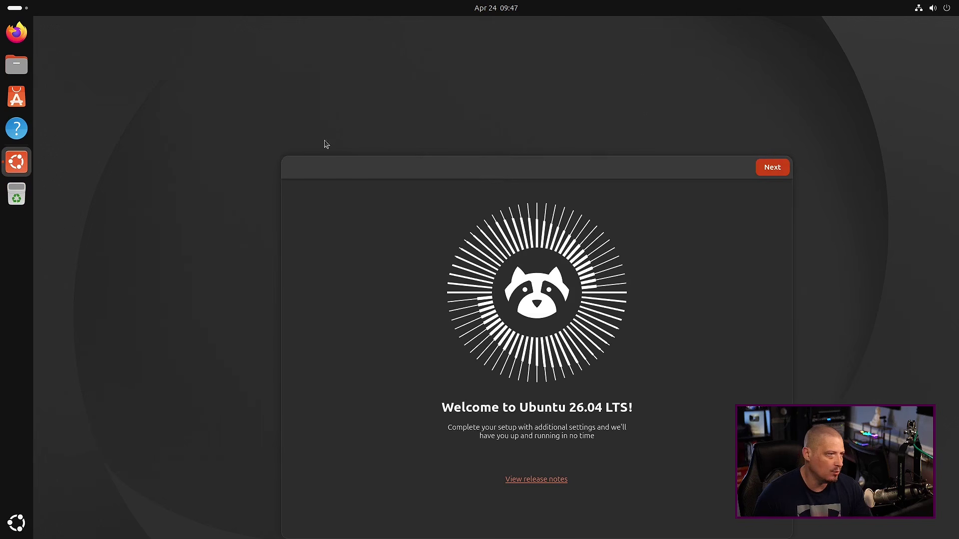
In the welcome setup, pass Location Services and pick the magenta accent colour
left_click_drag(516, 167, 472, 97)
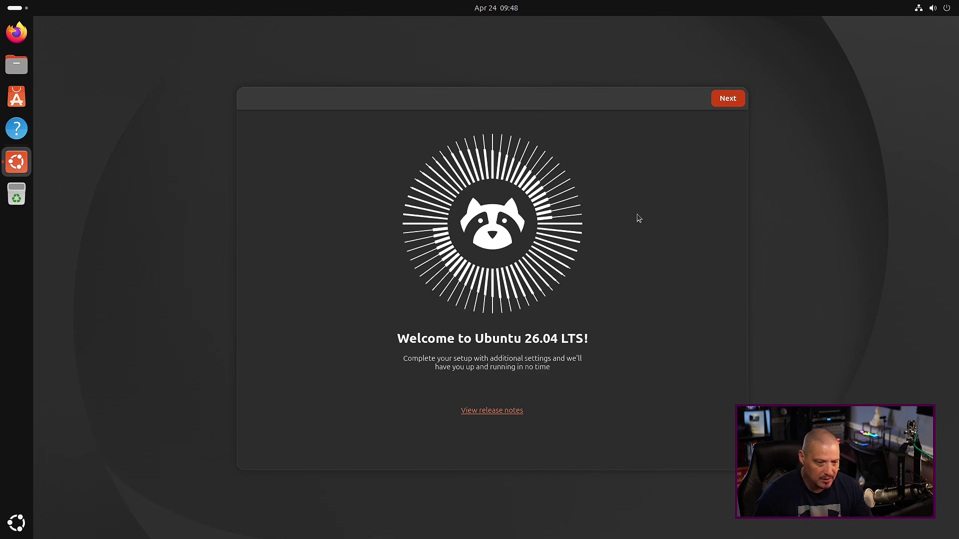
left_click(722, 103)
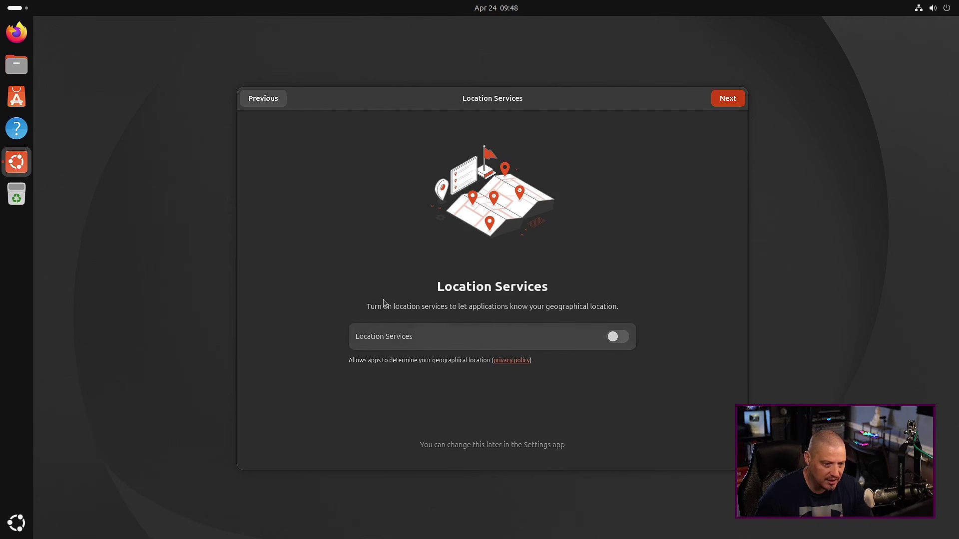
left_click(731, 100)
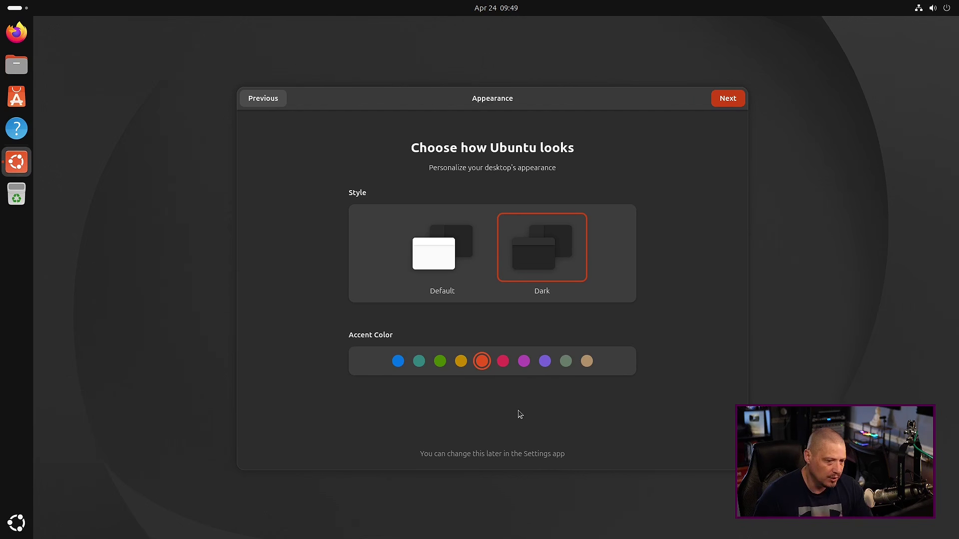
left_click(398, 361)
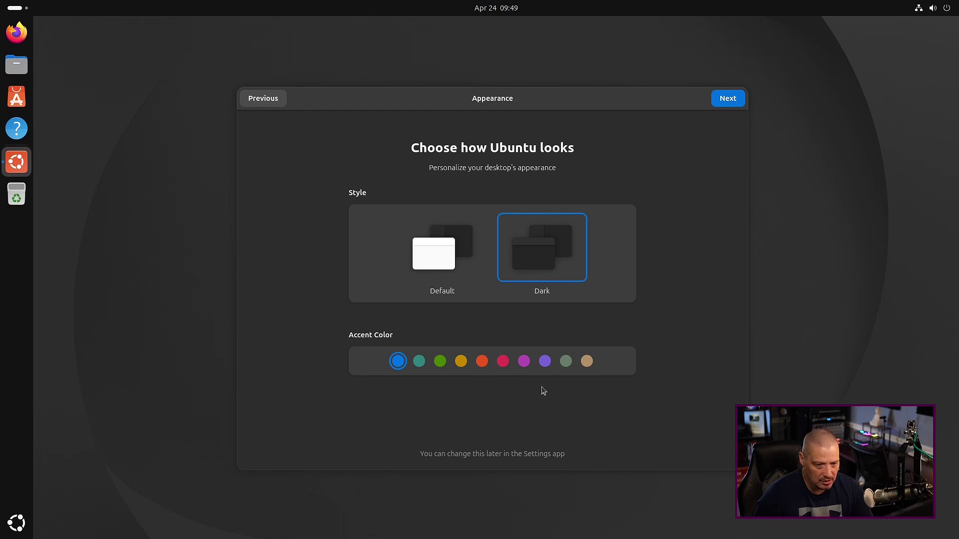
left_click(523, 362)
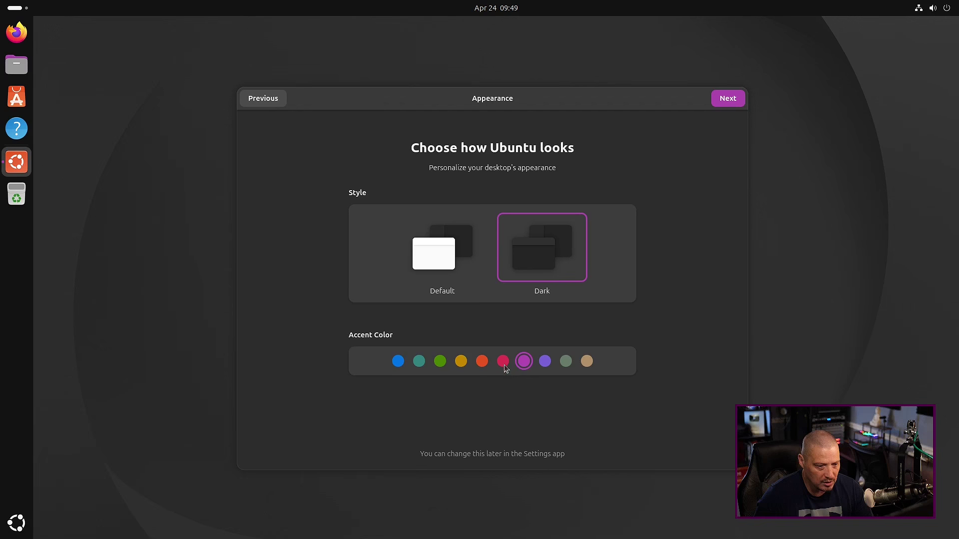
left_click(724, 99)
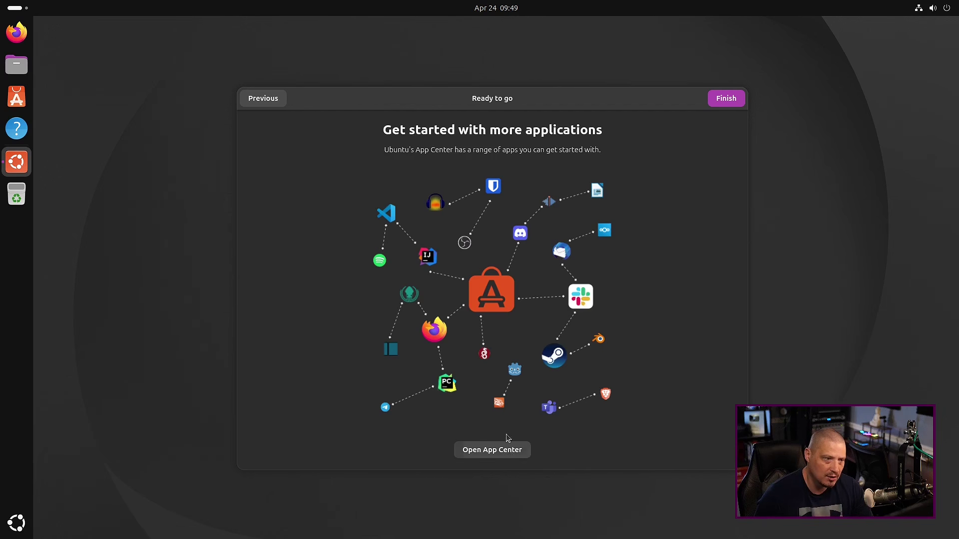
Finish the welcome setup and move the Home icon to the desktop's upper left
left_click(725, 99)
left_click_drag(594, 327, 100, 61)
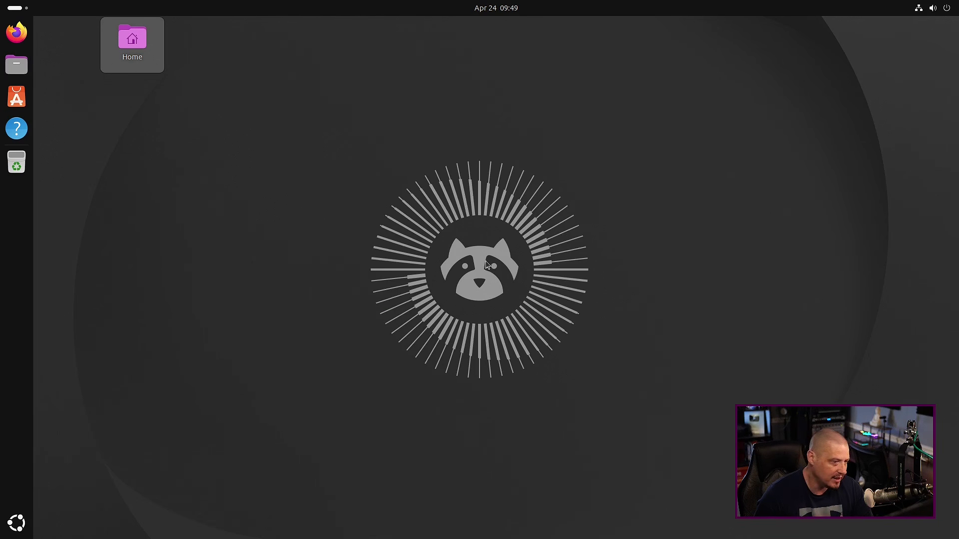
key("super+a")
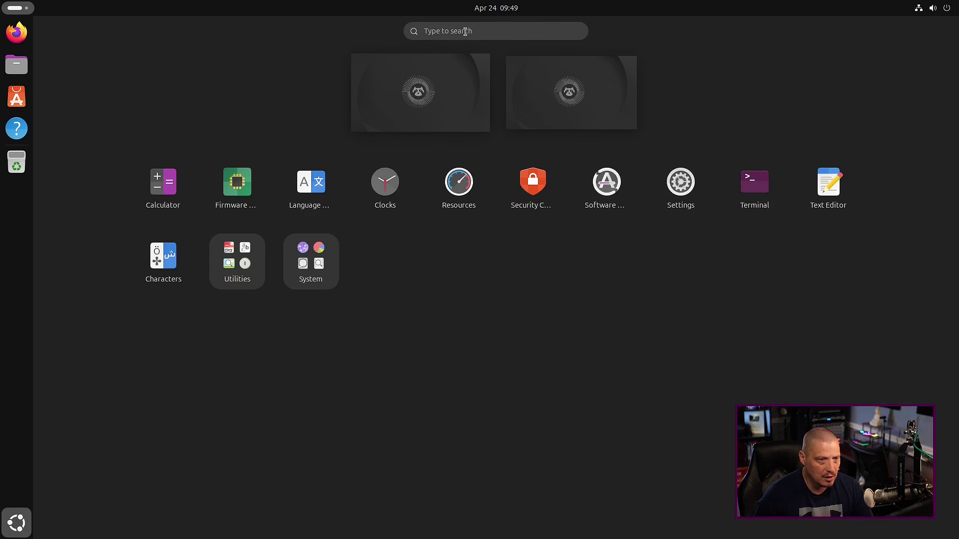
left_click(465, 31)
type("settings")
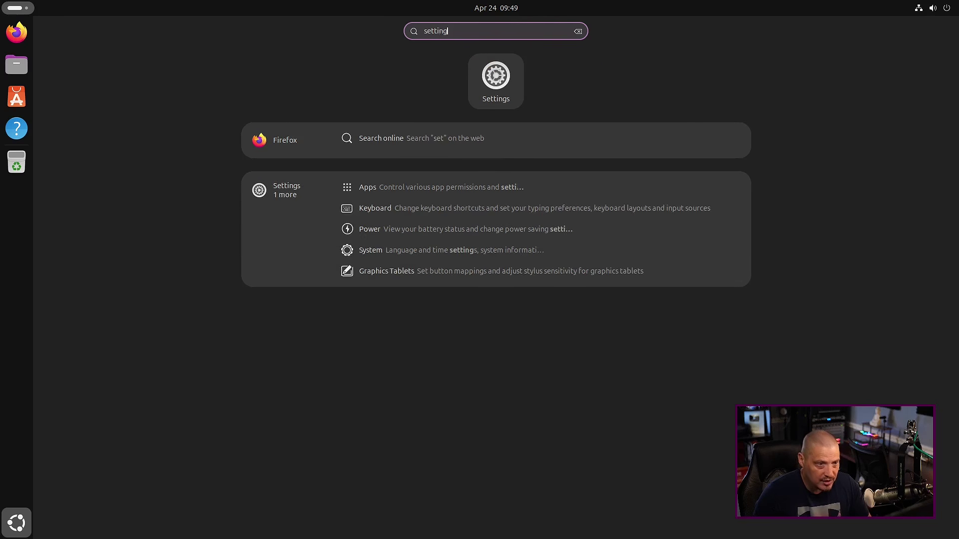
left_click(495, 70)
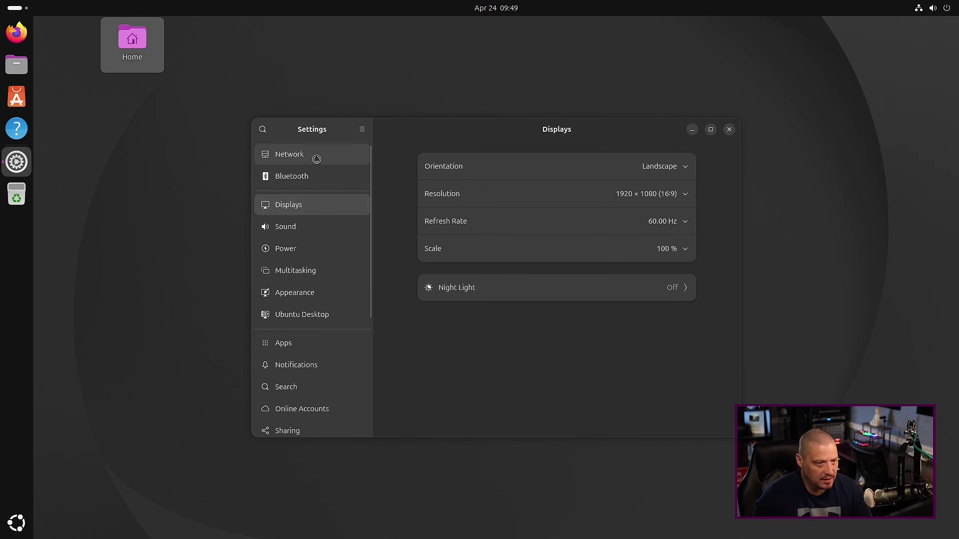
In Ubuntu Desktop settings, hide the Home folder icon and shrink dock icons from 48 to 36
scroll(310, 274, "down", 4)
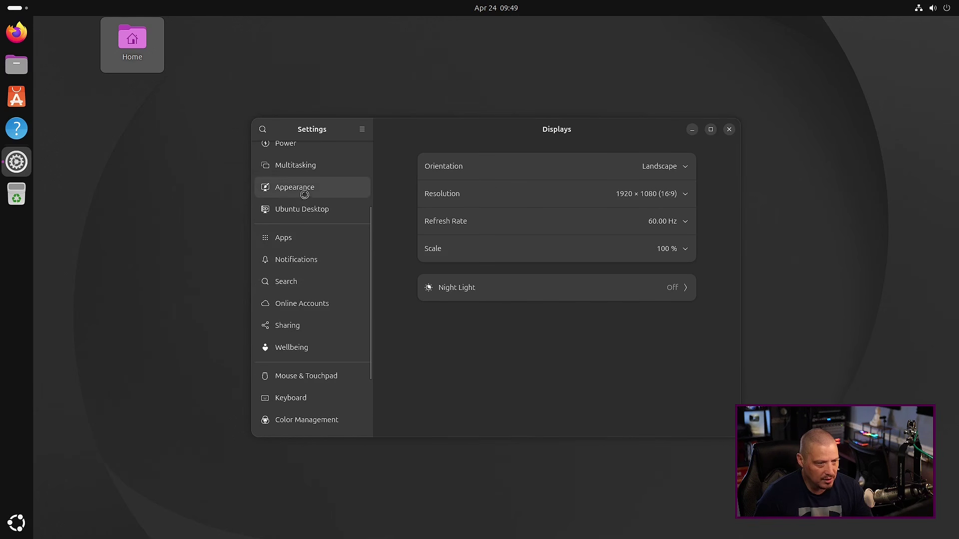
left_click(305, 188)
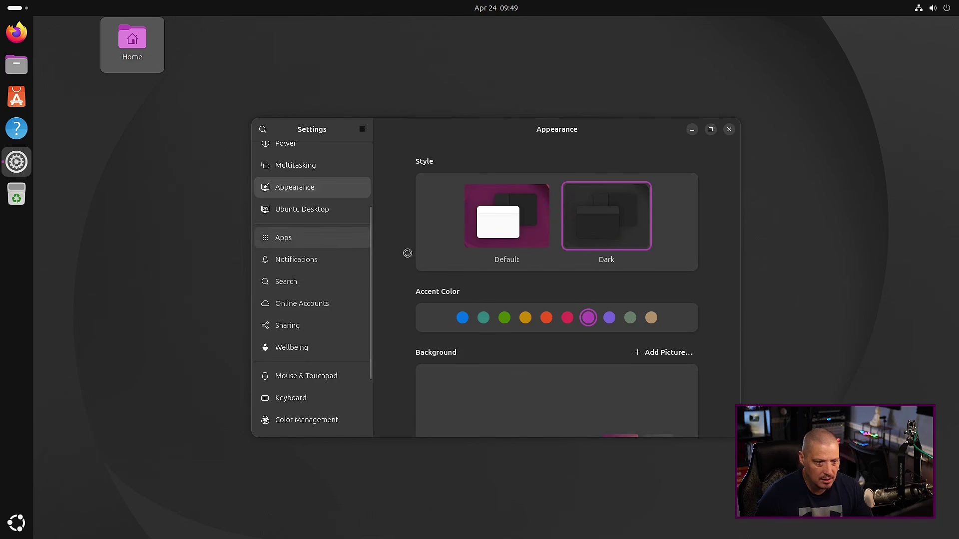
scroll(565, 282, "down", 4)
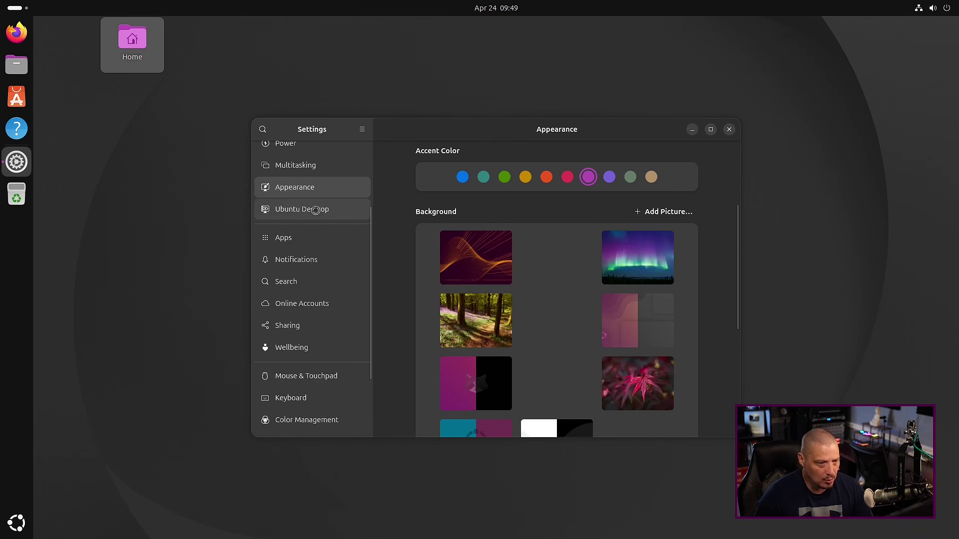
left_click(316, 209)
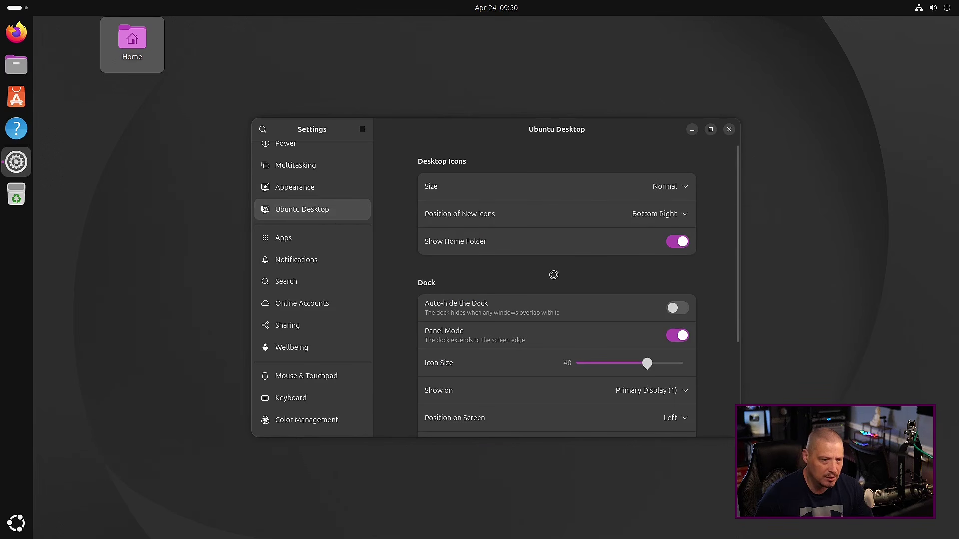
left_click(672, 242)
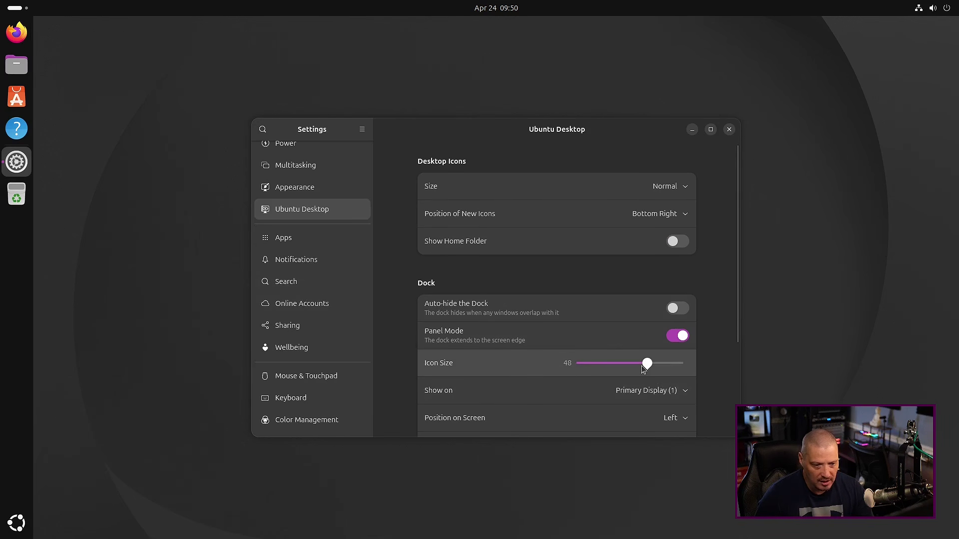
left_click_drag(644, 368, 622, 368)
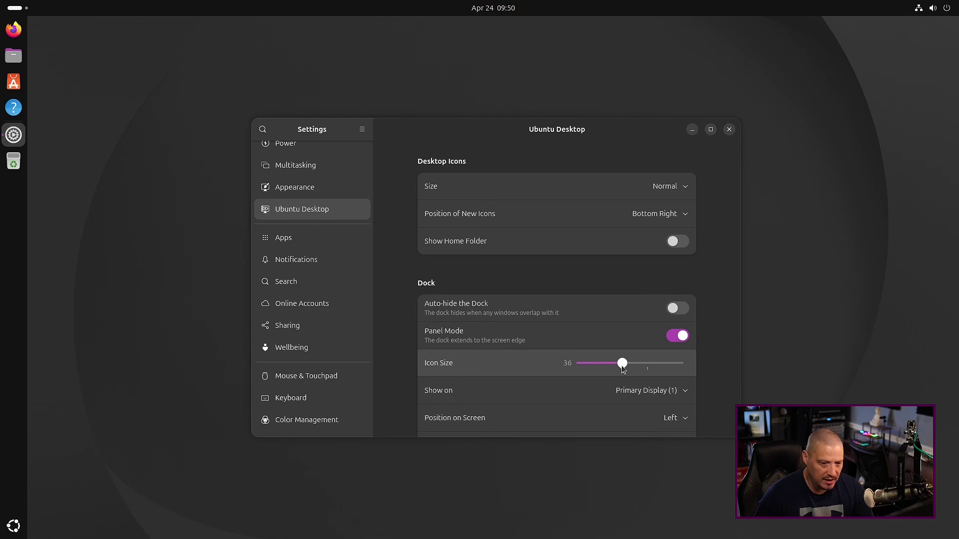
left_click(729, 130)
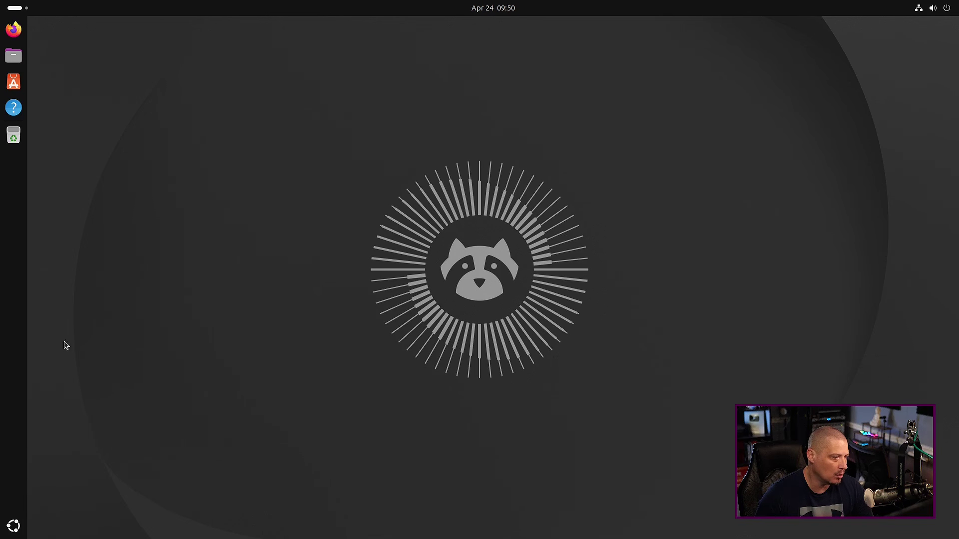
Open Firmware Updater, see 'No devices found', close it and reopen the app list
left_click(11, 525)
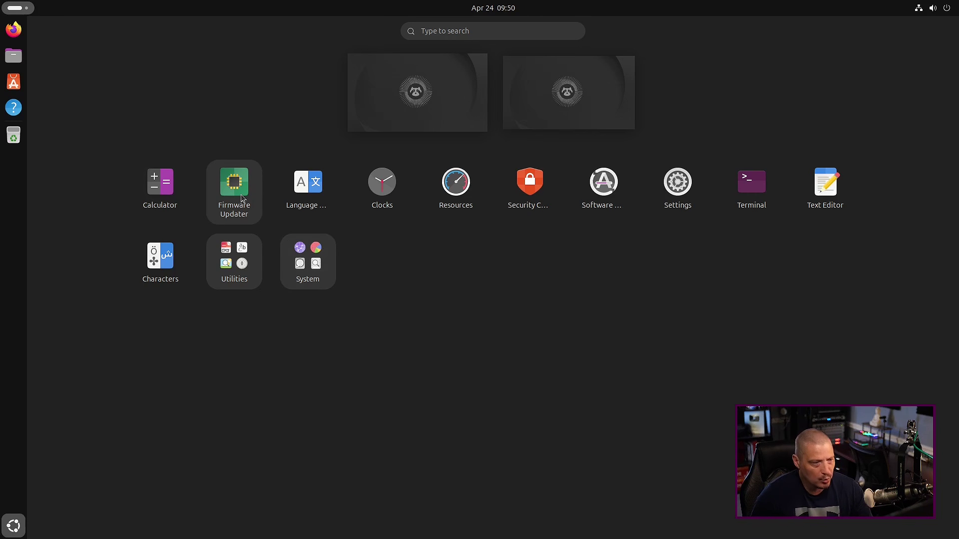
left_click(252, 212)
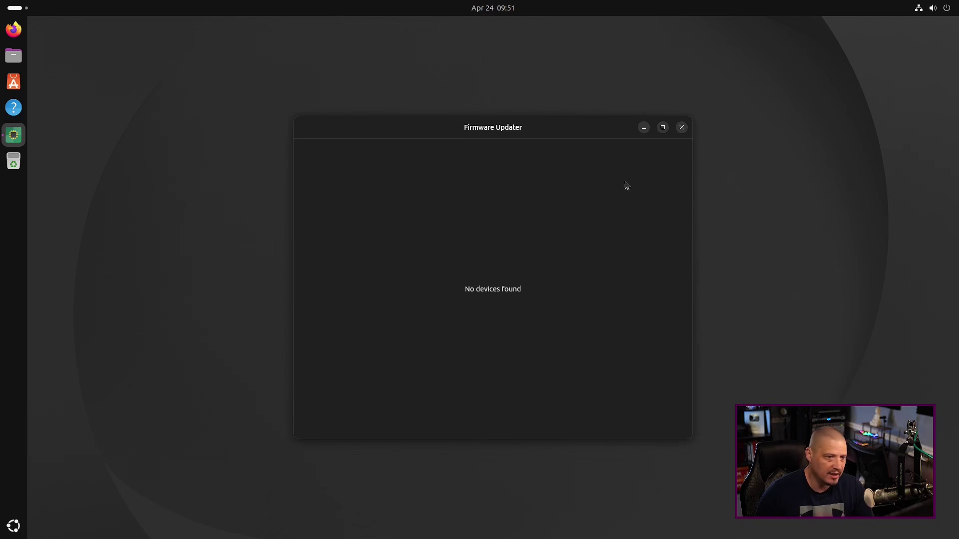
left_click(682, 127)
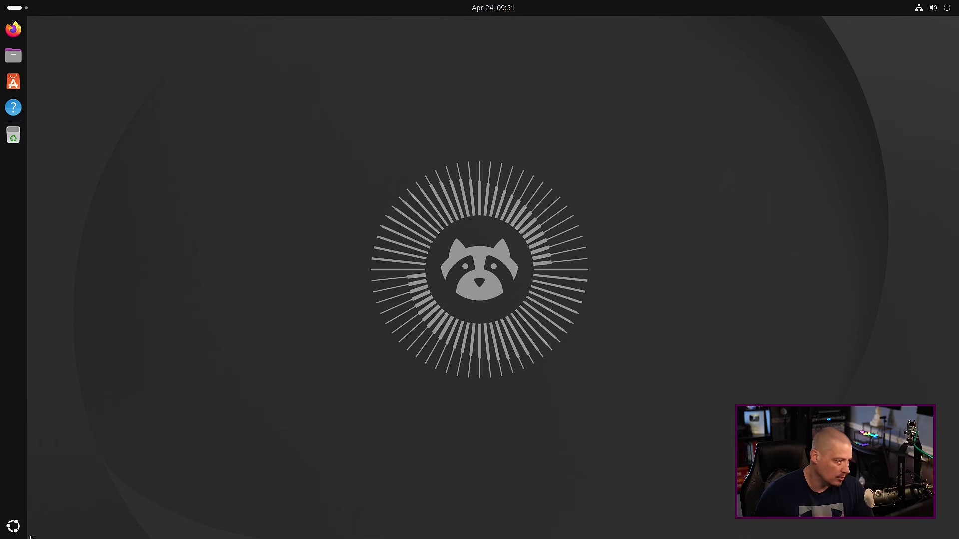
left_click(14, 526)
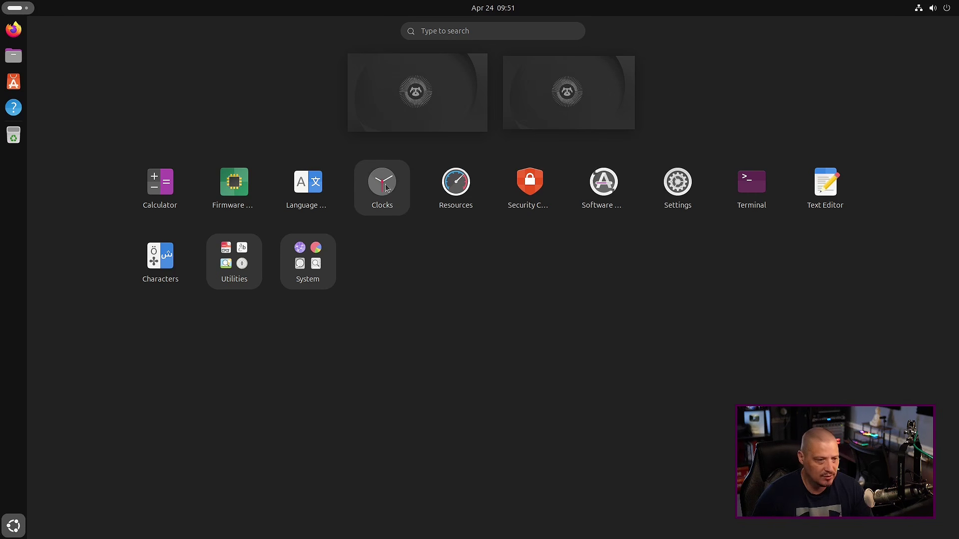
Launch Resources and look over running apps like Events and Tasks Reminders
left_click(454, 190)
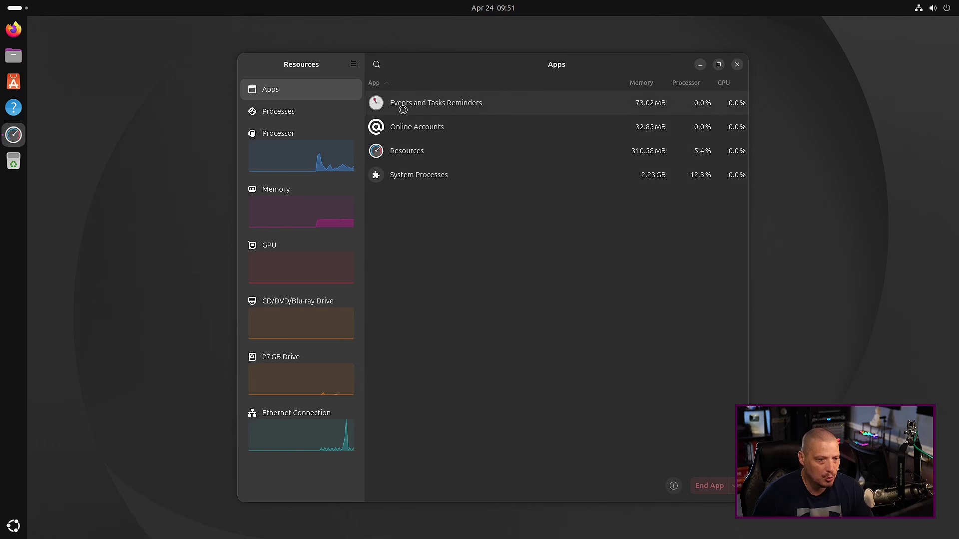
left_click(433, 104)
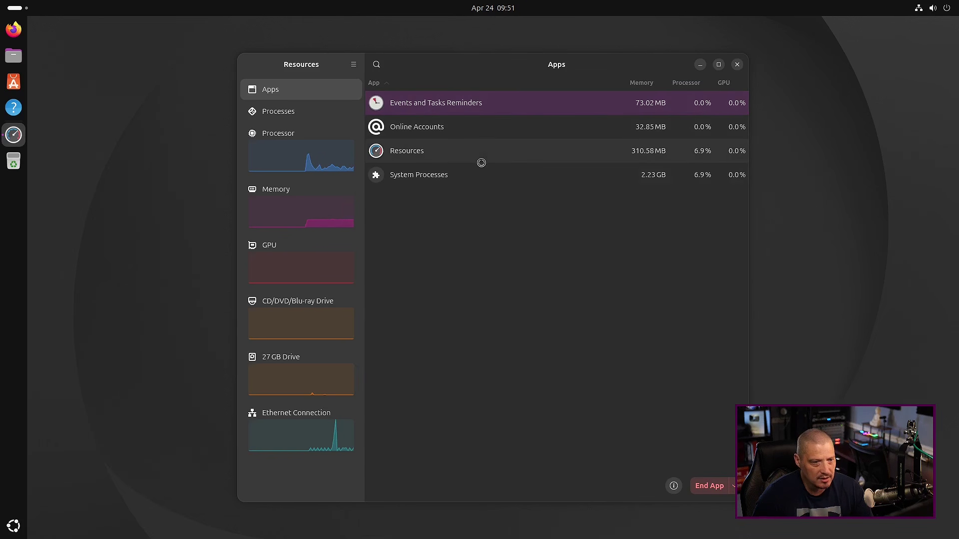
left_click(418, 181)
left_click(407, 158)
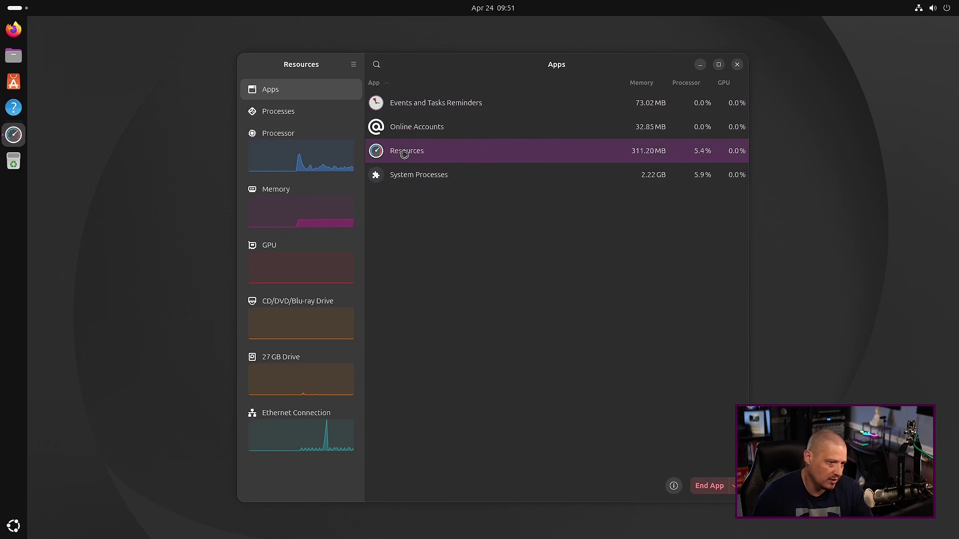
left_click(405, 105)
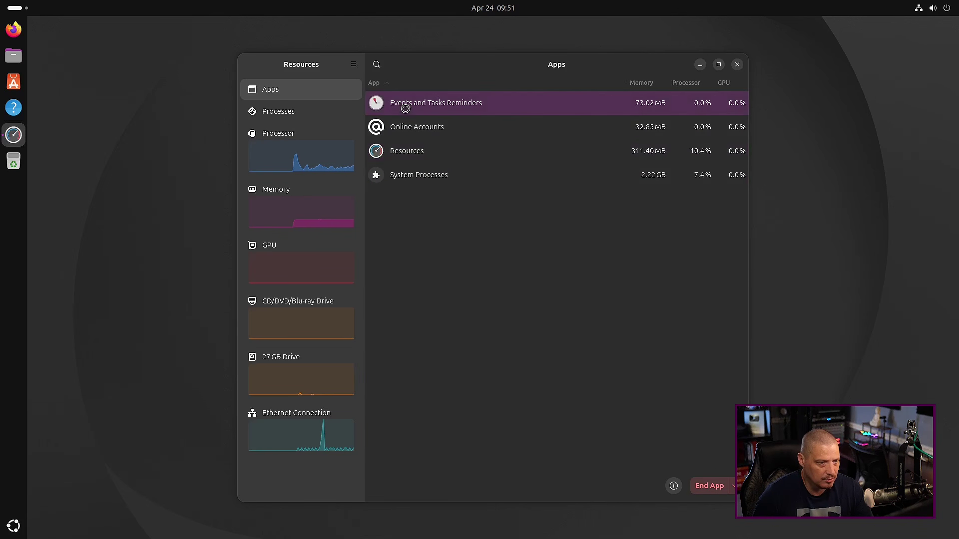
View the Processes list, then close Resources and reopen the app list
left_click(300, 116)
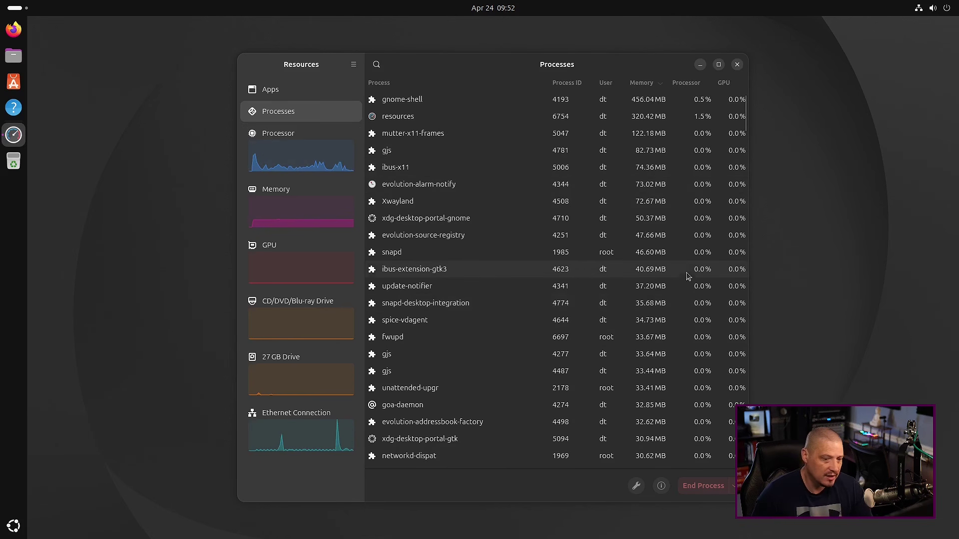
left_click(737, 64)
left_click(14, 526)
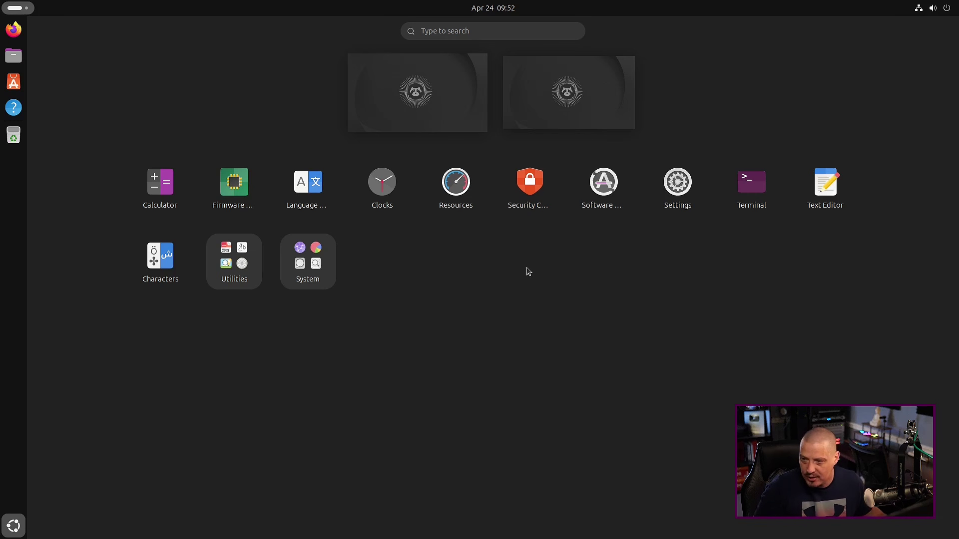
Open Security Center, check App permissions and Disk encryption status, then close it
left_click(530, 187)
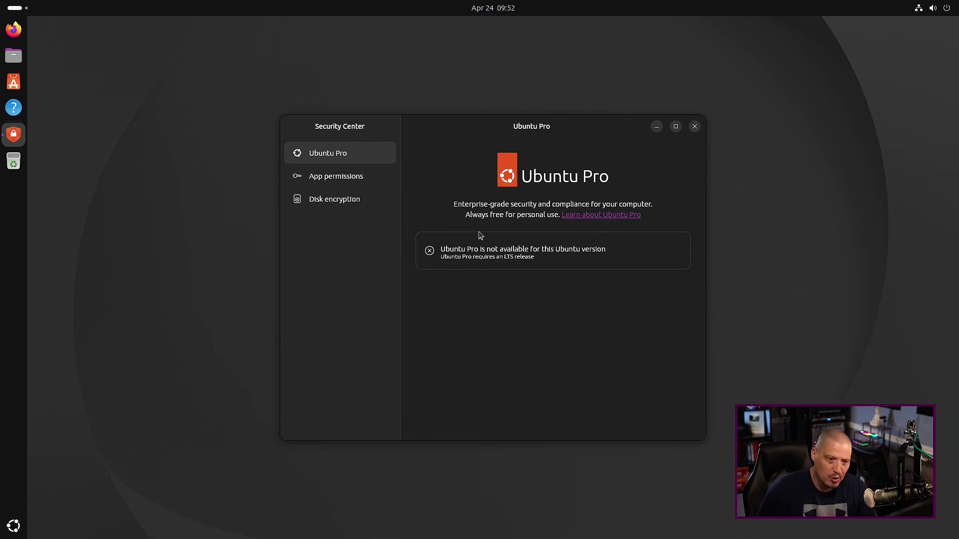
left_click(348, 182)
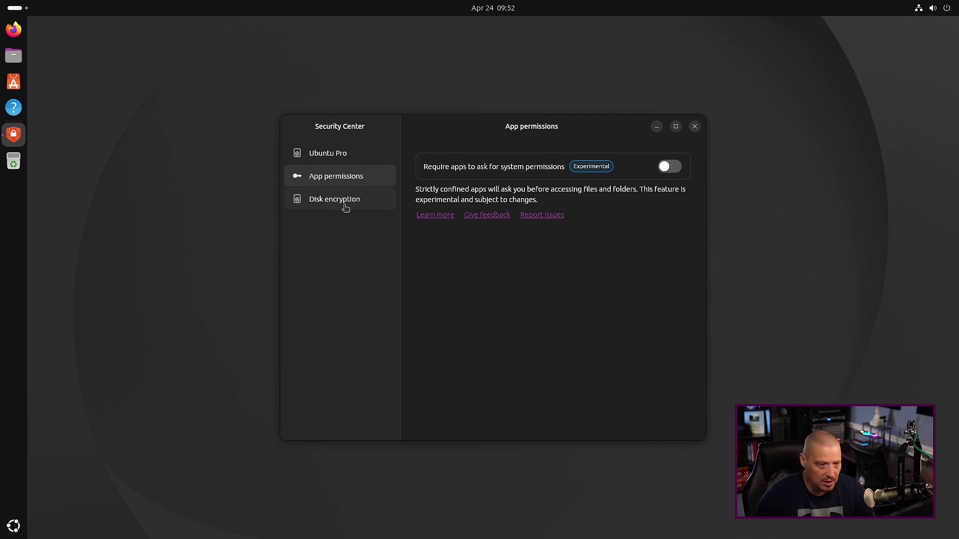
left_click(343, 205)
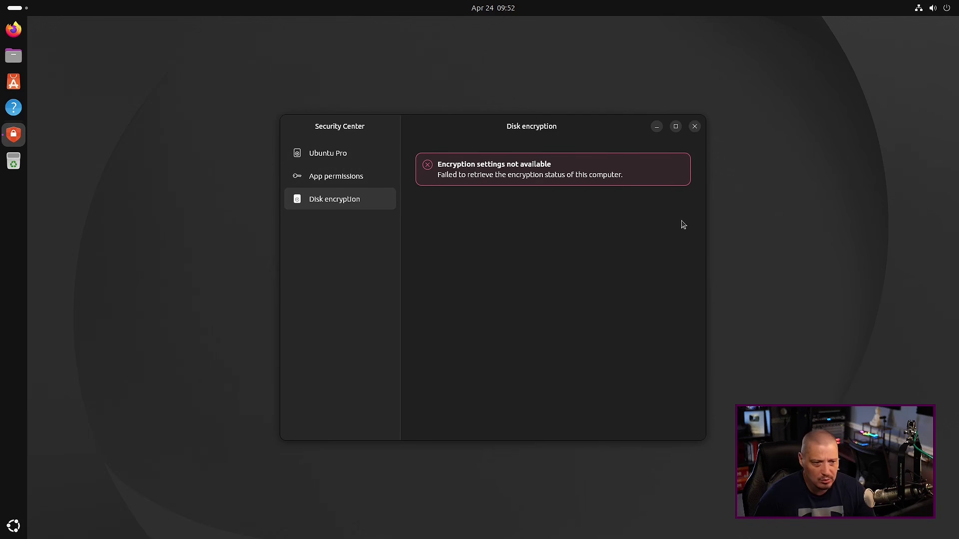
left_click(695, 126)
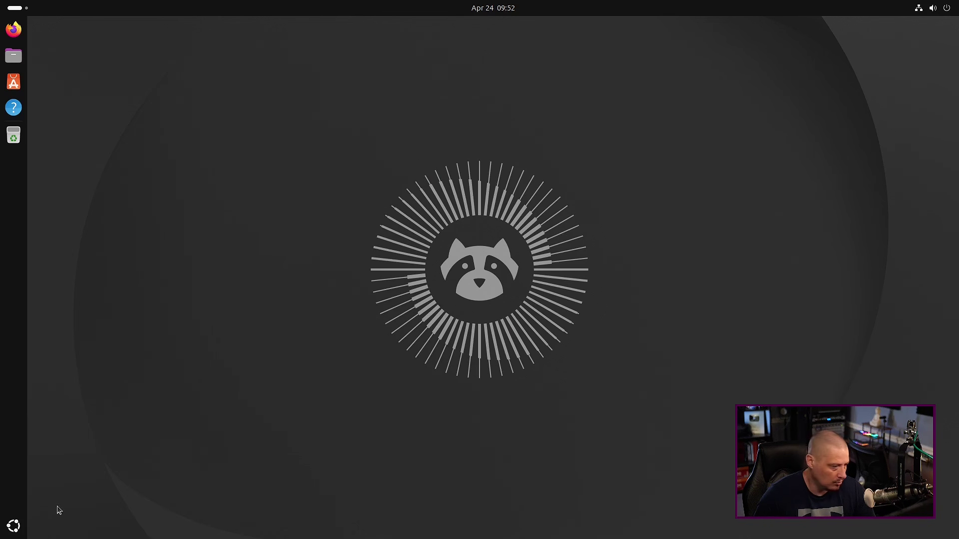
Launch Terminal from the app grid and maximize its window
left_click(15, 526)
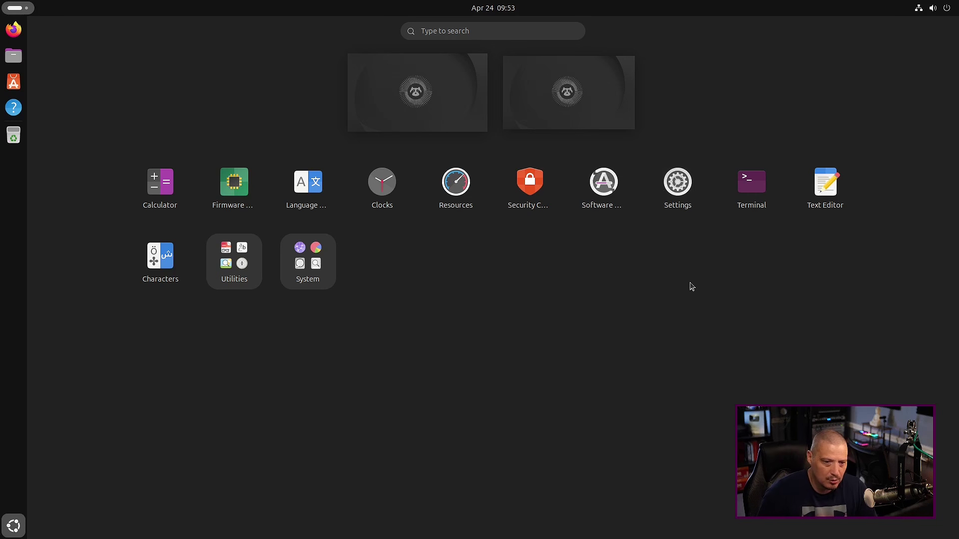
left_click(749, 191)
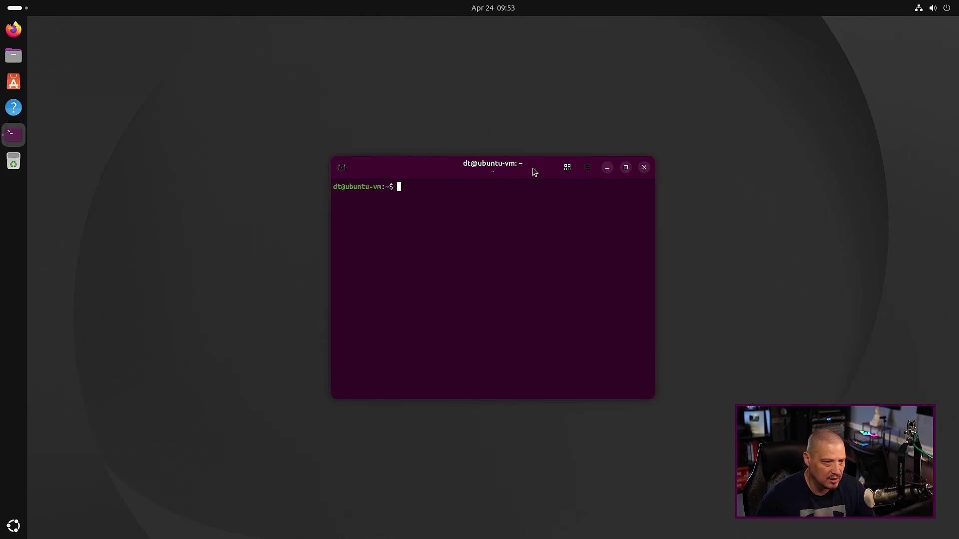
double_click(534, 172)
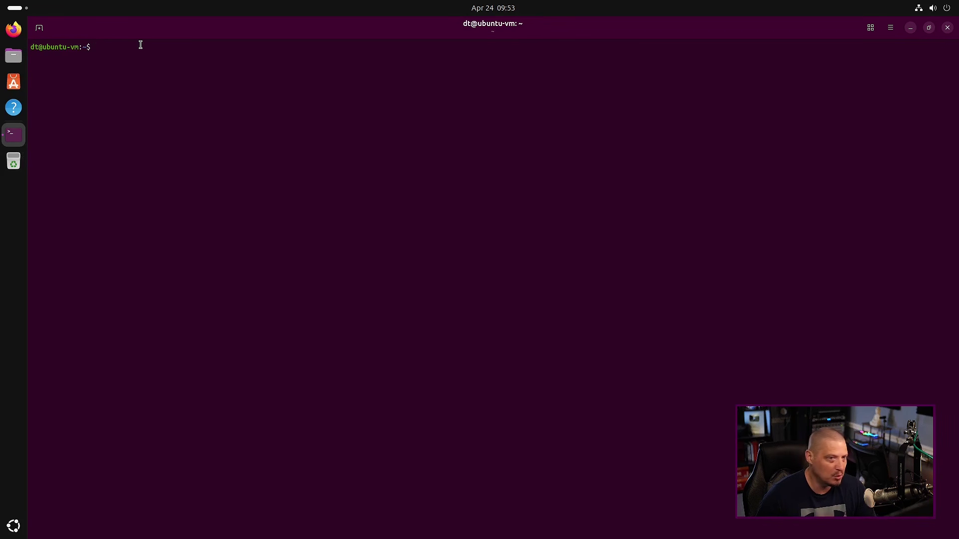
Check the terminal's About info (version 50.1) and enlarge the text
left_click(890, 28)
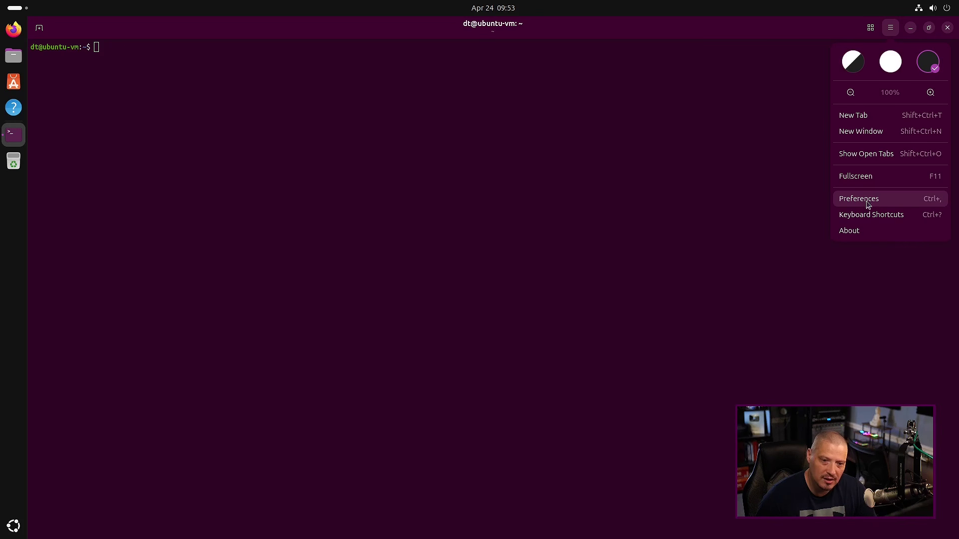
left_click(853, 231)
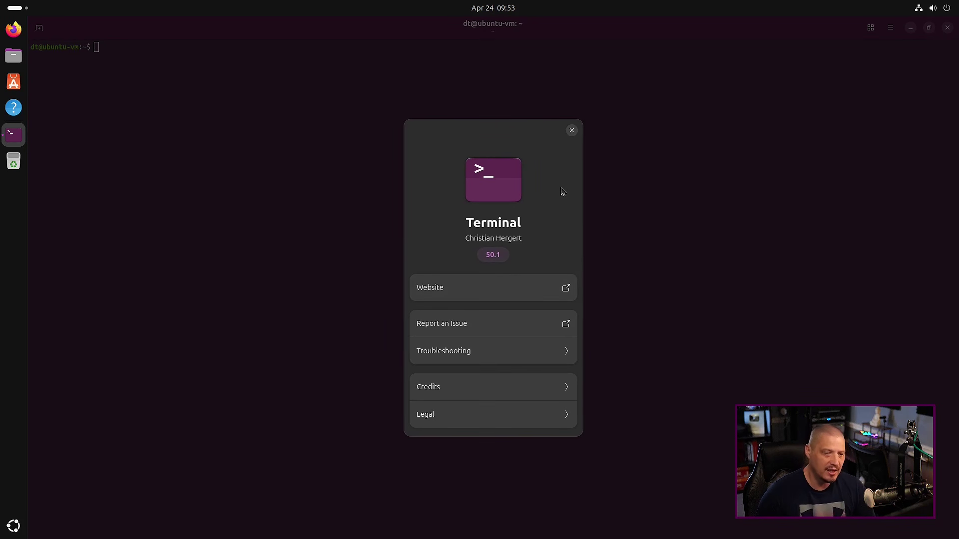
left_click(571, 132)
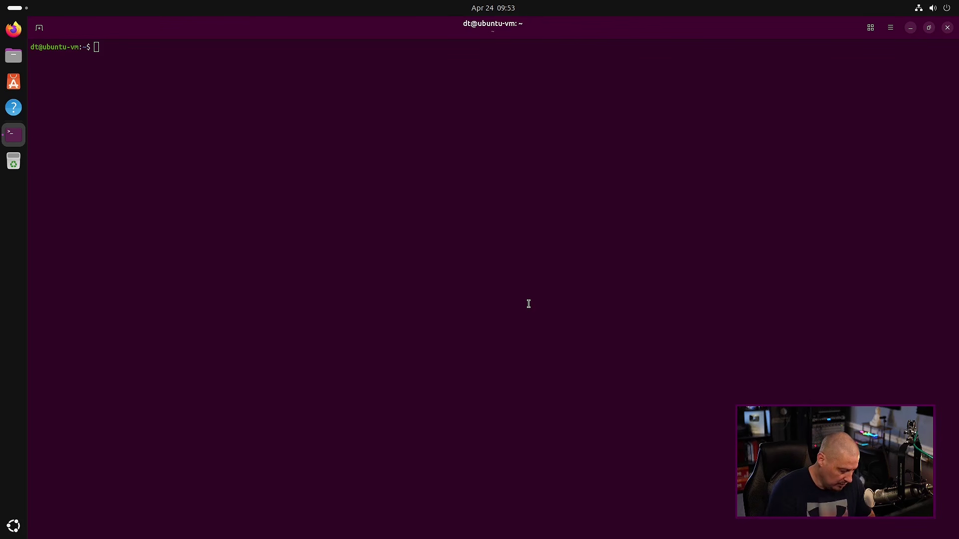
key("ctrl+plus")
key("ctrl+plus")
key("ctrl+plus")
key("ctrl+plus")
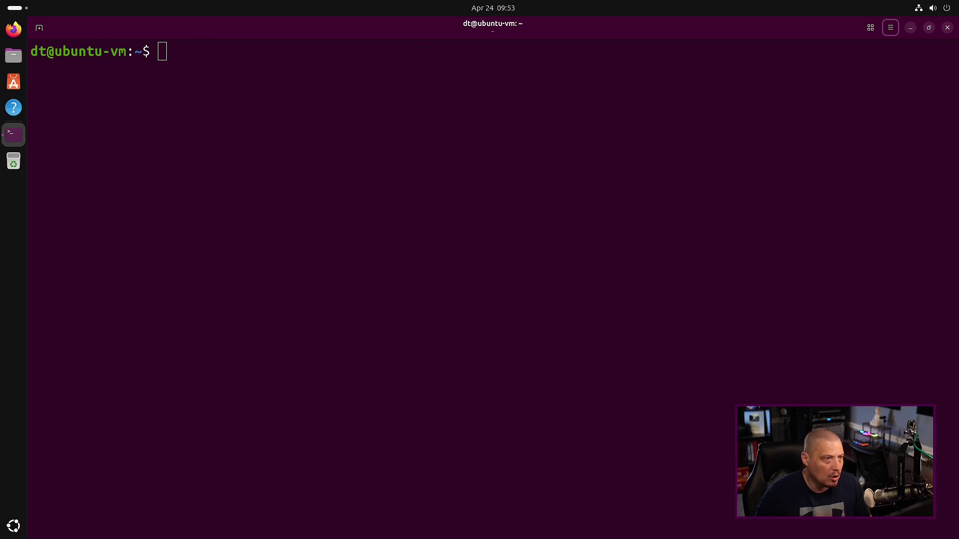
Show the kernel version with uname -r and the session type with echo $XDG_SESSION_TYPE
left_click(434, 210)
type("uanne")
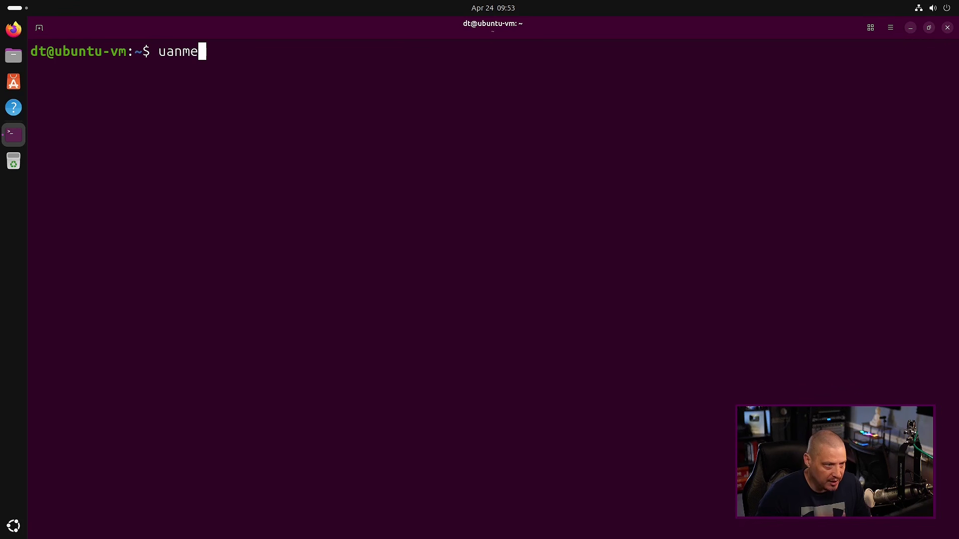
key("BackSpace")
key("BackSpace")
key("BackSpace")
key("BackSpace")
type("name -r")
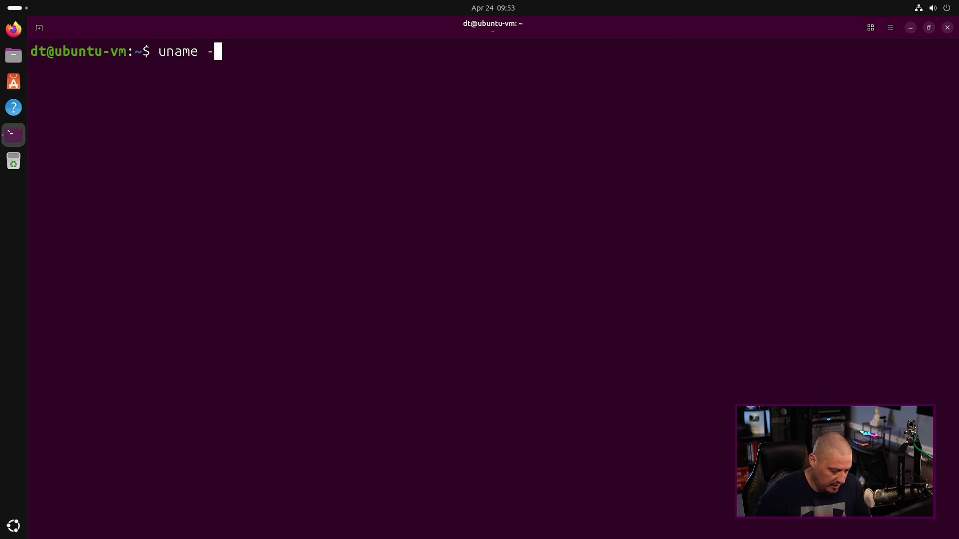
key("Return")
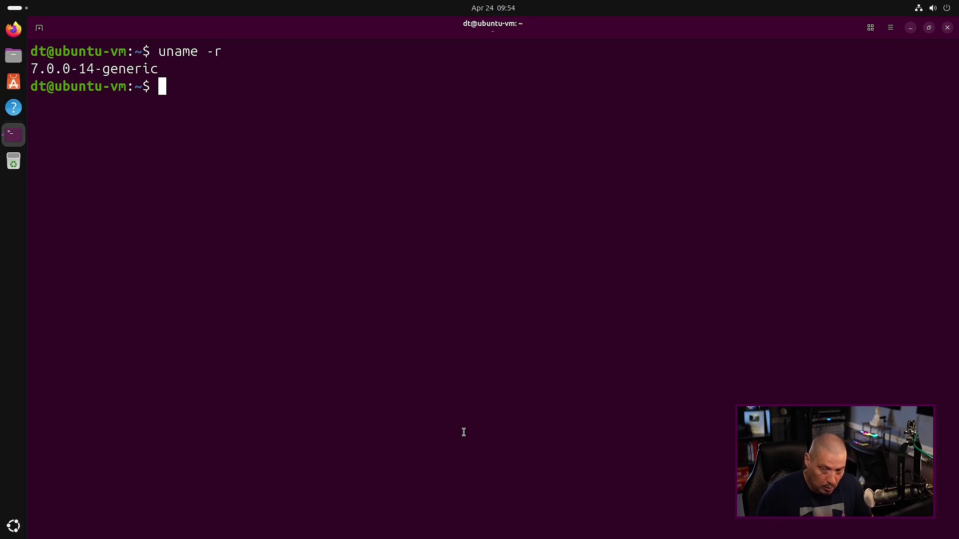
type("echo ")
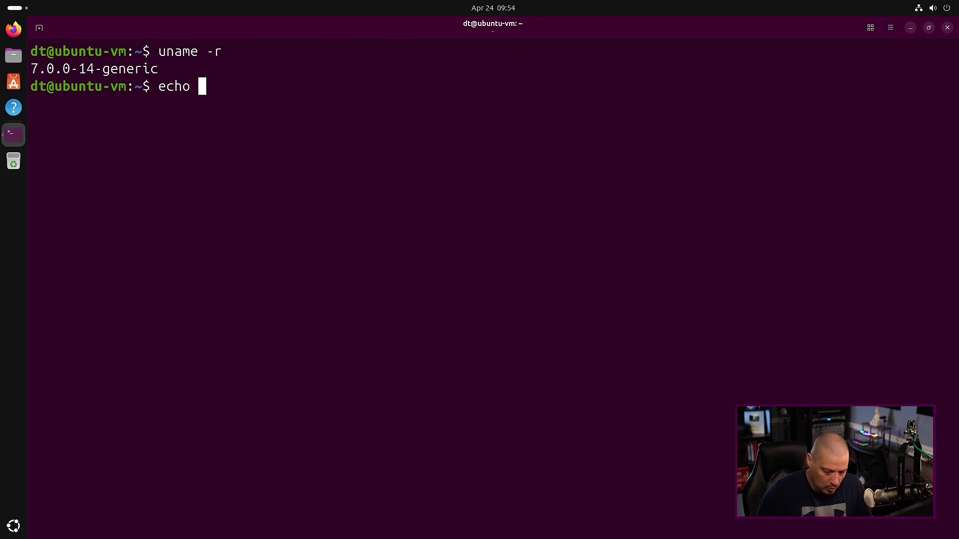
type("$")
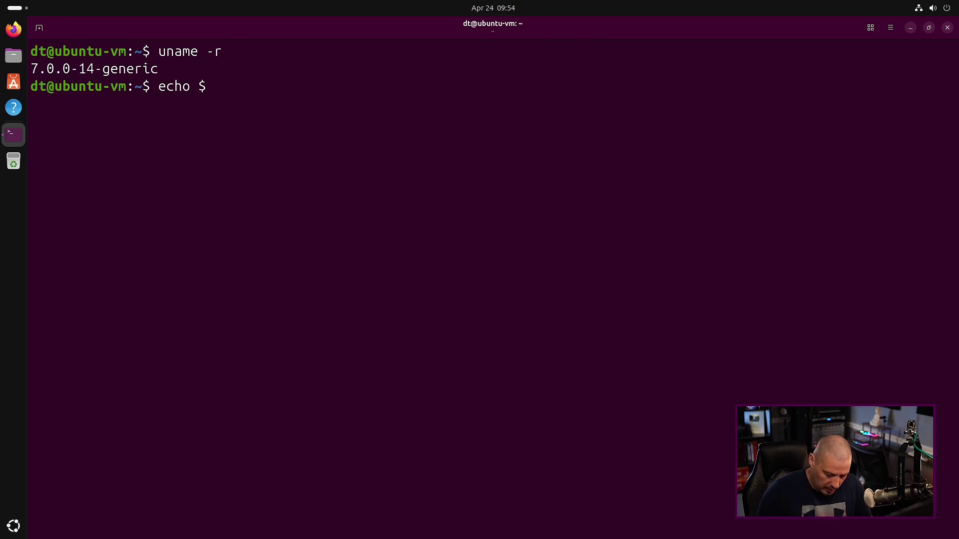
type("XDG_SES")
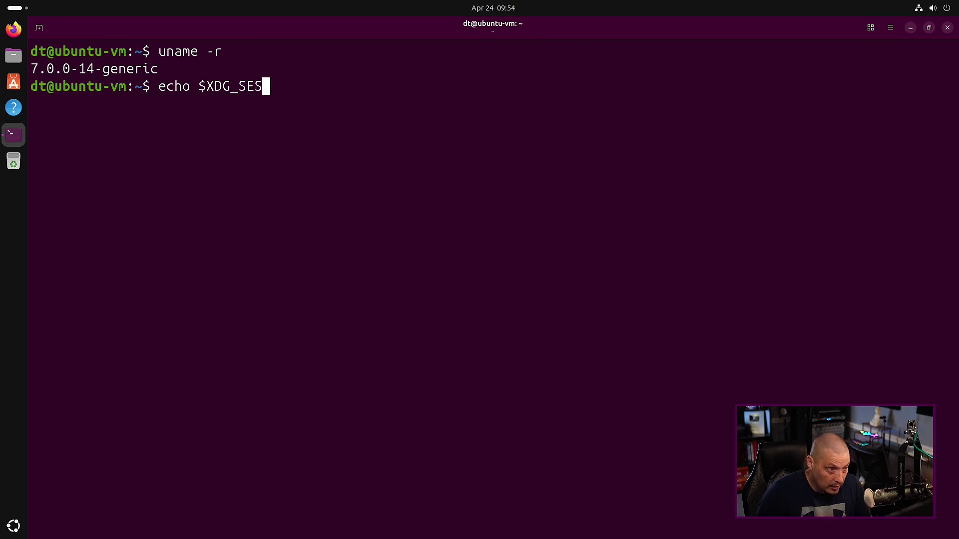
type("SION_TYPE")
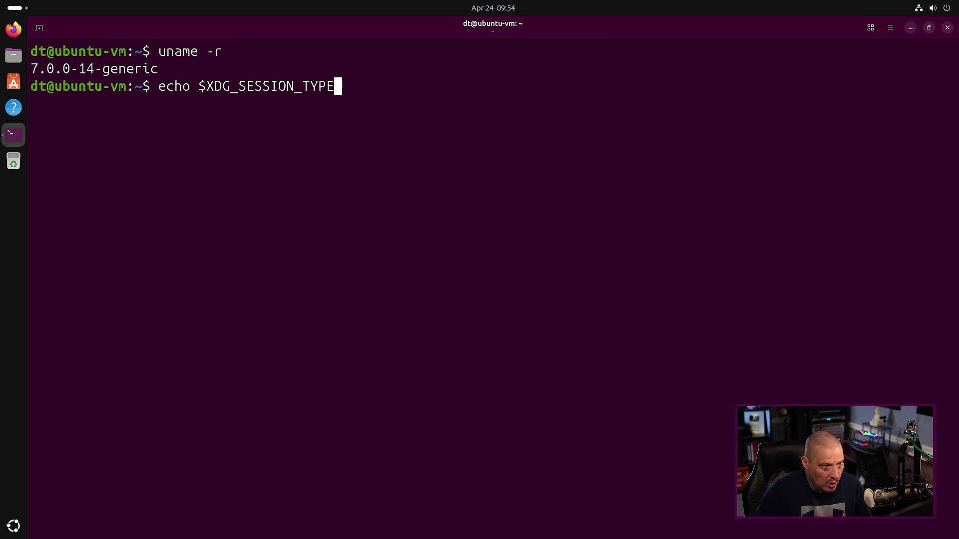
key("Return")
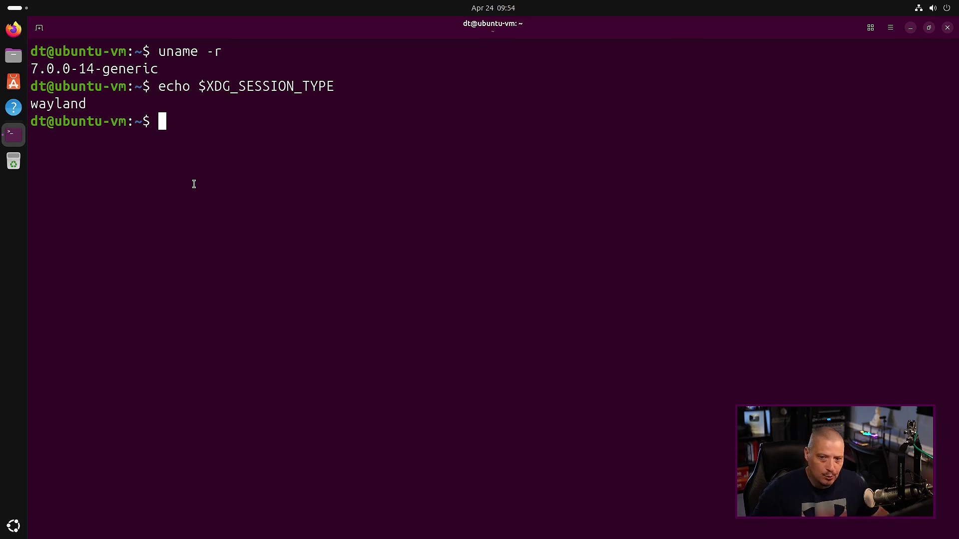
Search installed packages for xorg (none), then count them with wc -l: 1639
type("apt ")
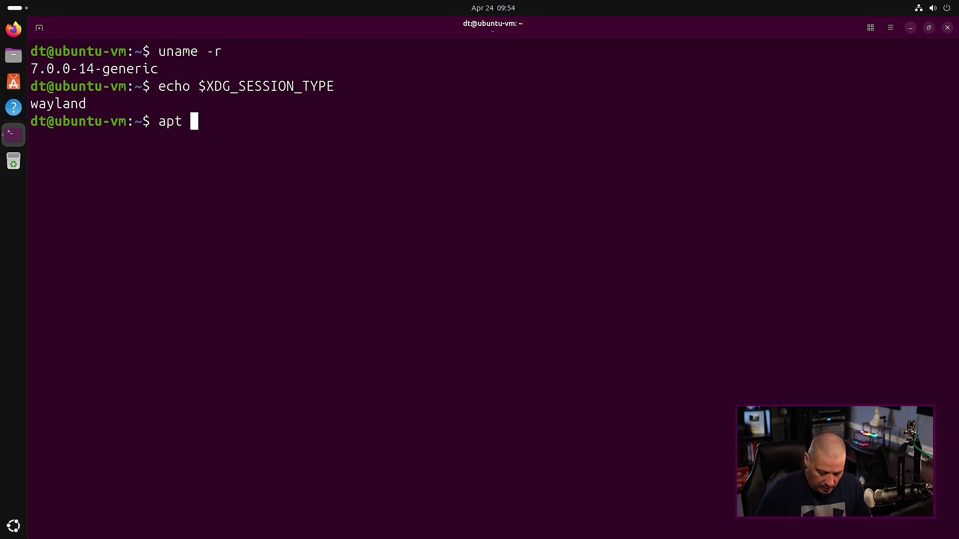
type("list --installe")
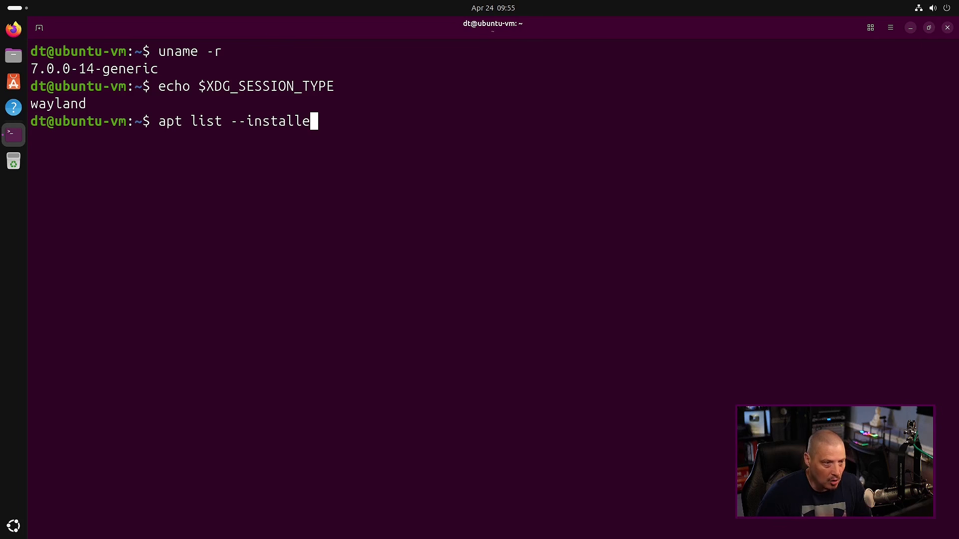
type("d")
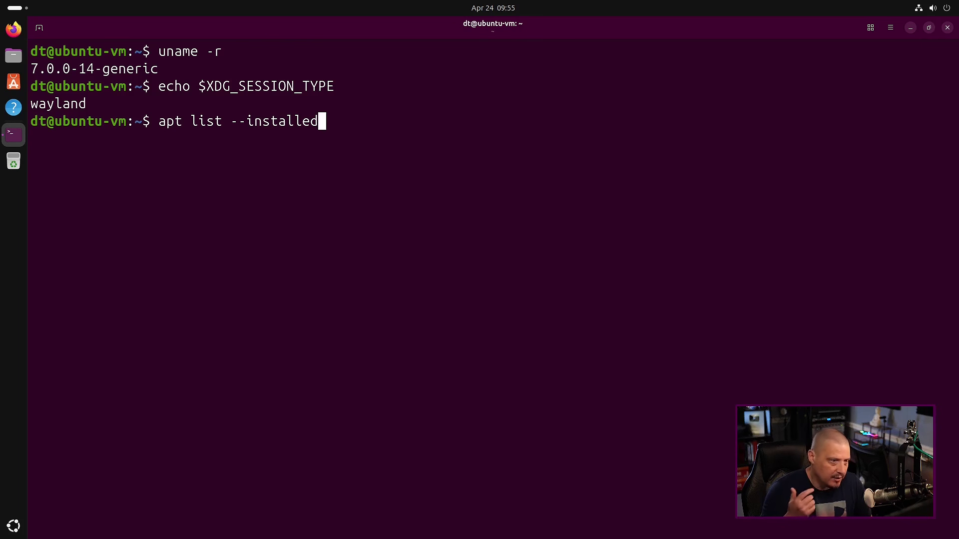
type(" | ")
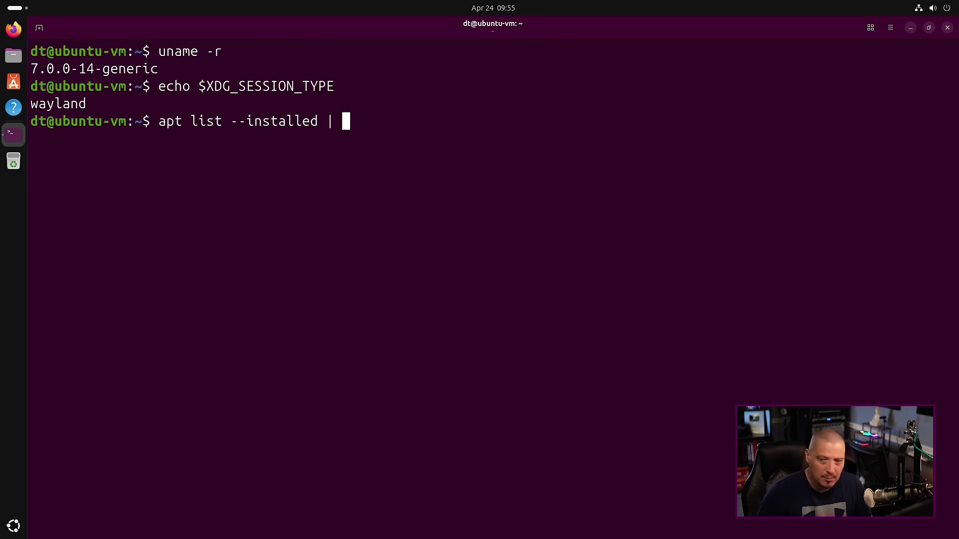
type("grep ")
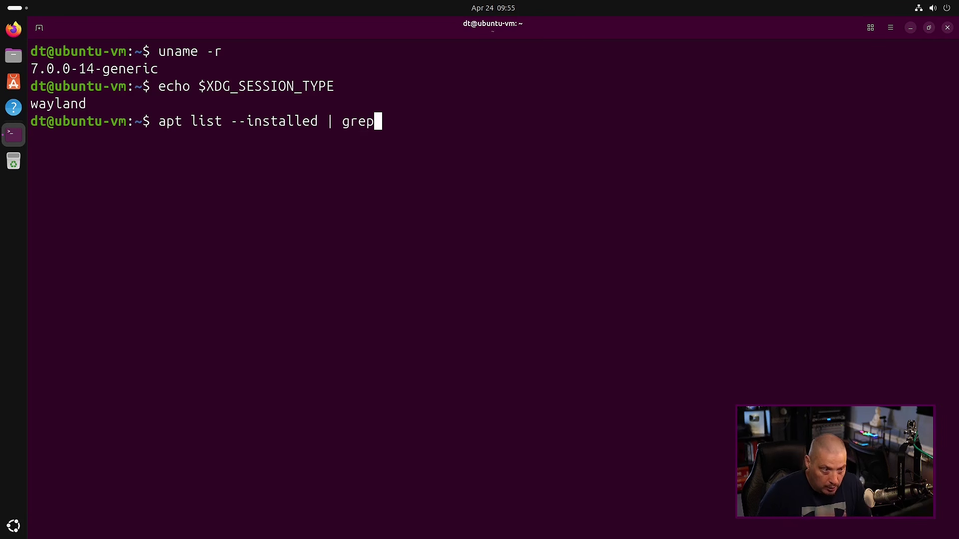
type("xorg")
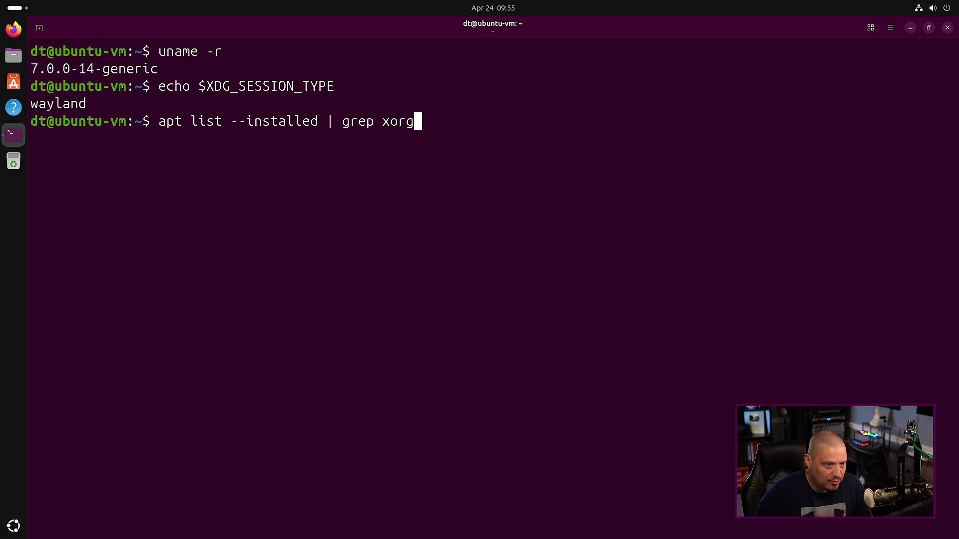
key("Return")
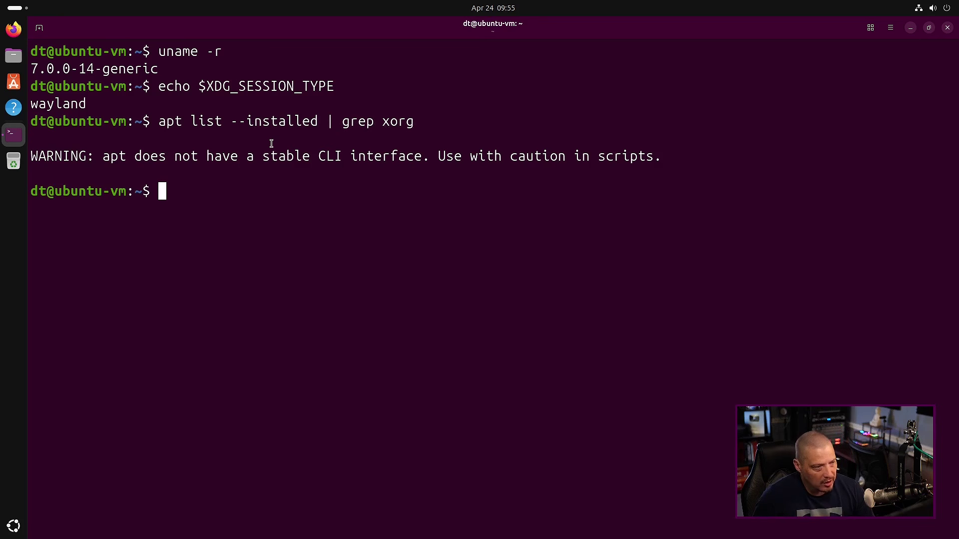
key("Up")
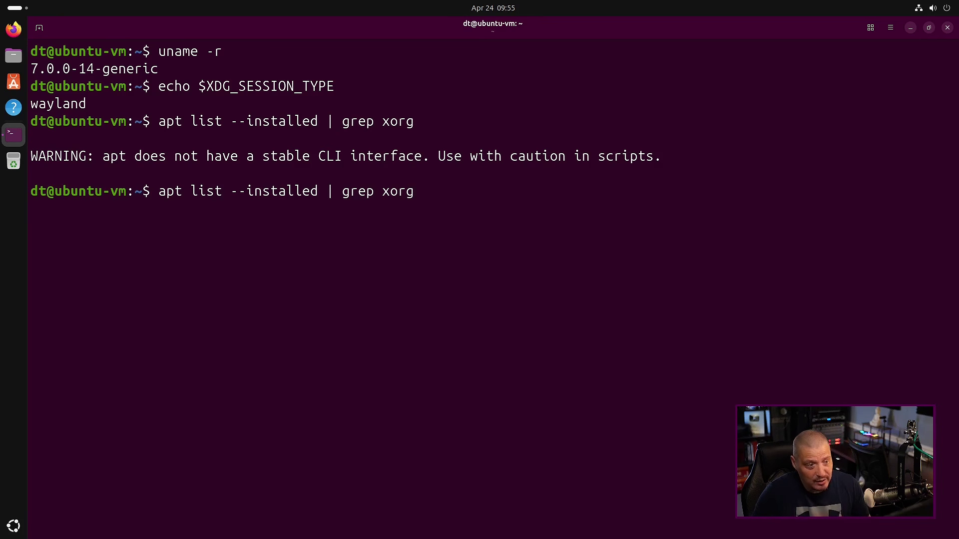
key("BackSpace")
key("BackSpace")
key("BackSpace")
key("BackSpace")
key("BackSpace")
key("BackSpace")
key("BackSpace")
key("BackSpace")
key("BackSpace")
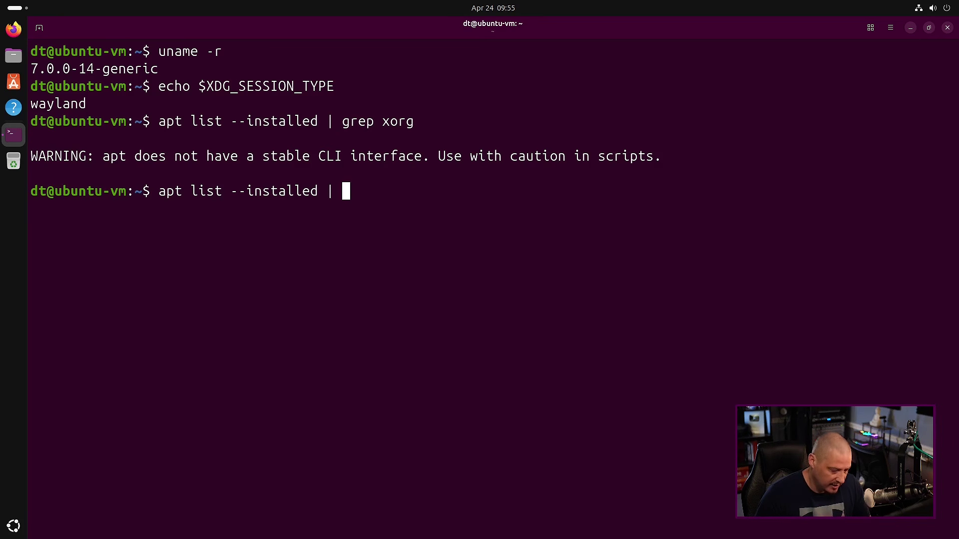
type("wc -l")
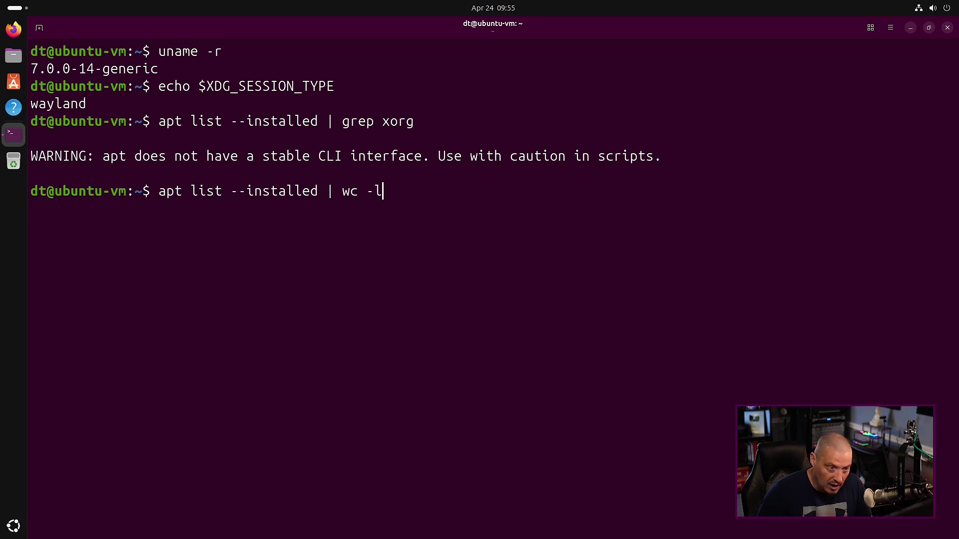
key("Return")
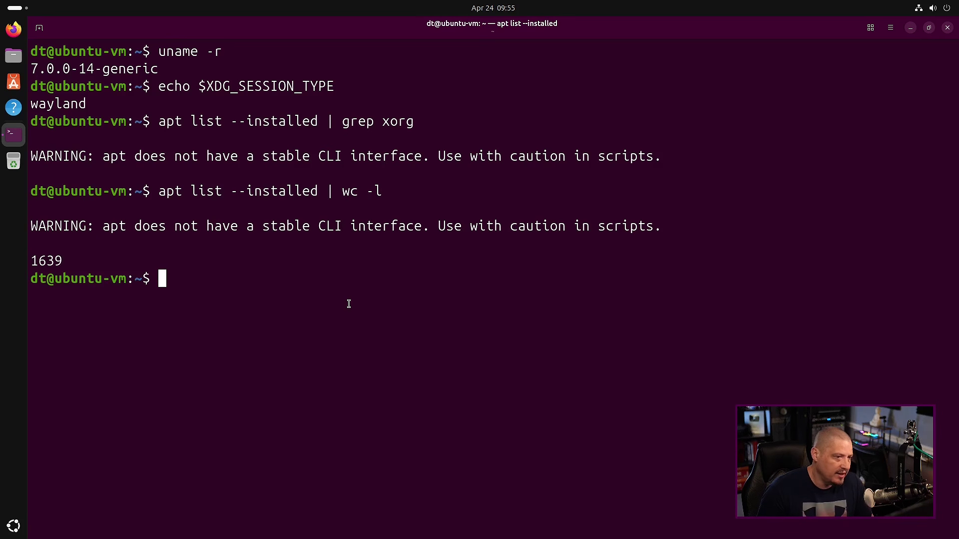
double_click(58, 261)
left_click(227, 280)
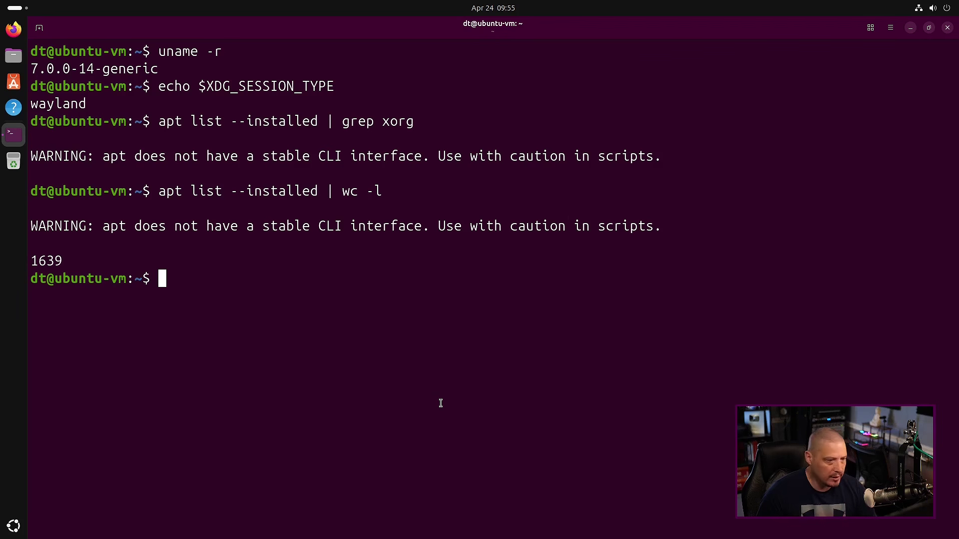
Run snap list and highlight firefox, snap-store and the table rows in the output
type("snap li")
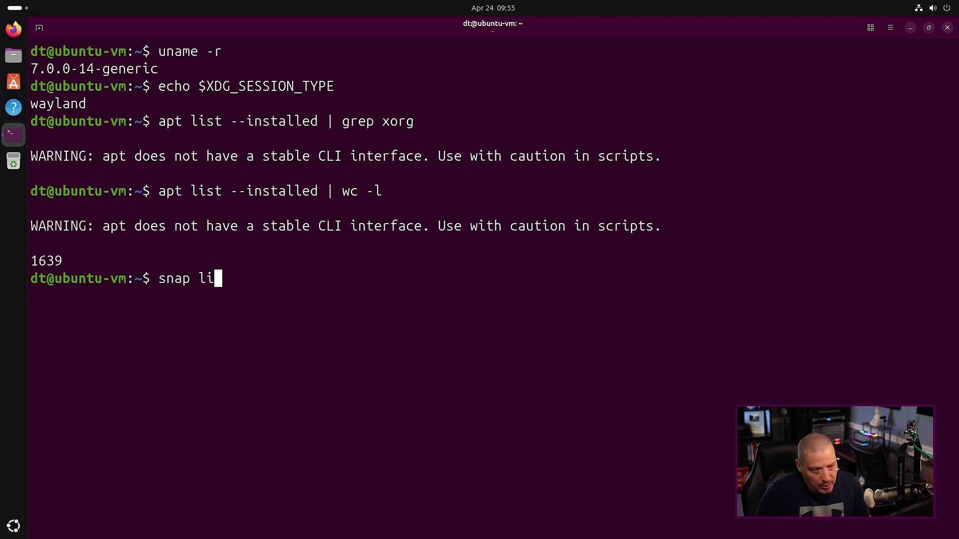
type("st")
key("Return")
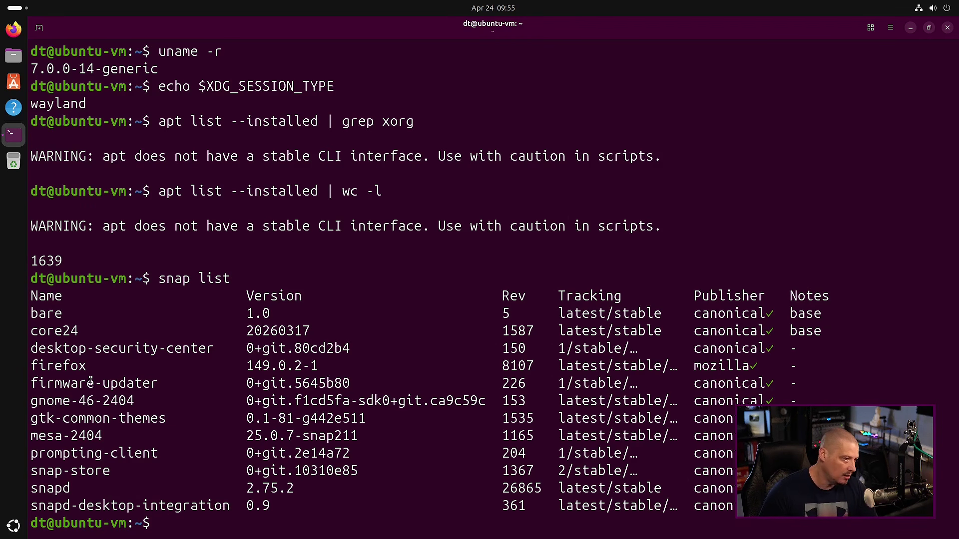
left_click_drag(95, 368, 30, 368)
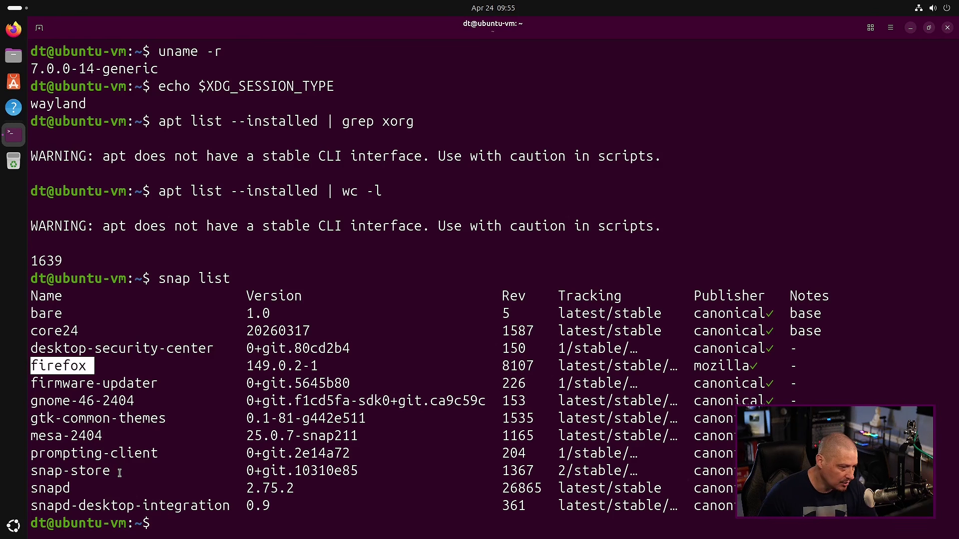
left_click_drag(119, 472, 29, 472)
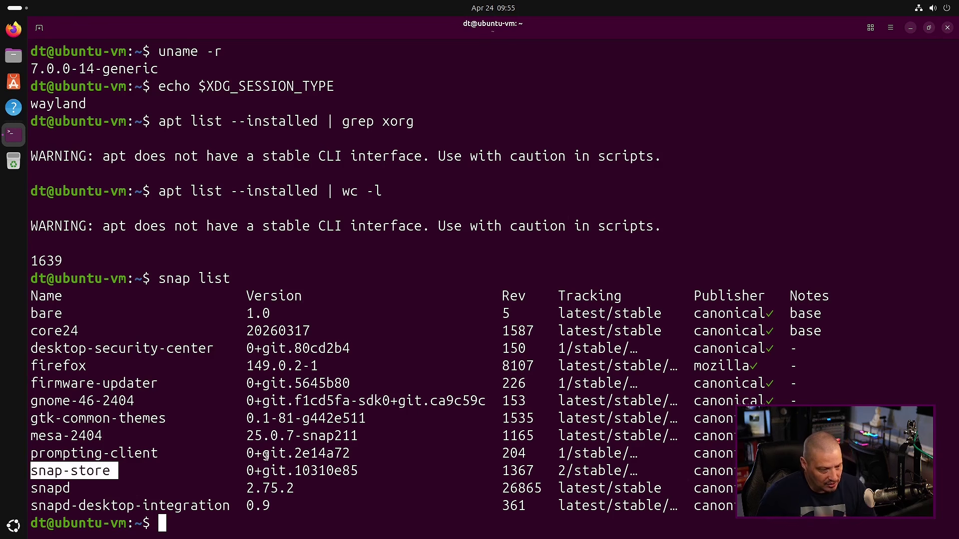
left_click_drag(288, 508, 36, 295)
left_click(76, 323)
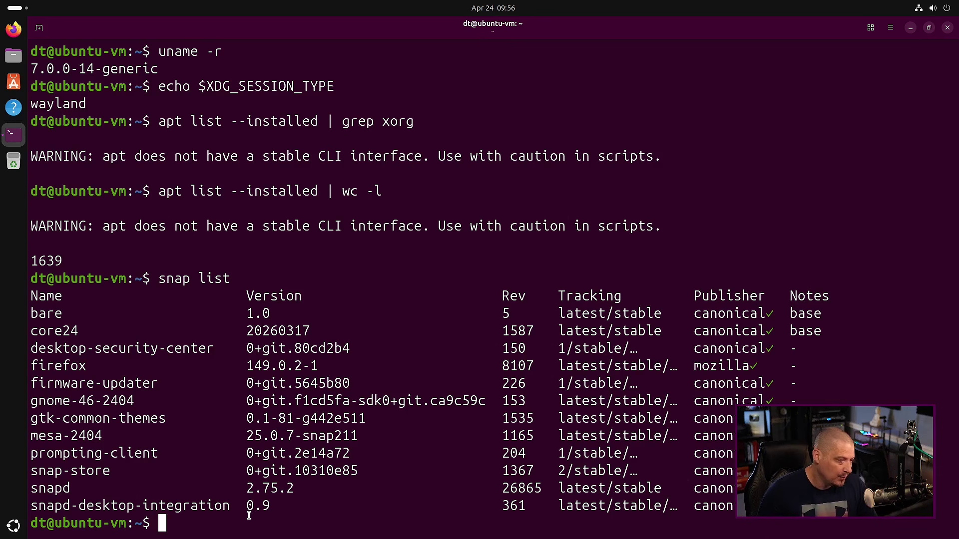
left_click_drag(276, 510, 29, 267)
left_click(258, 466)
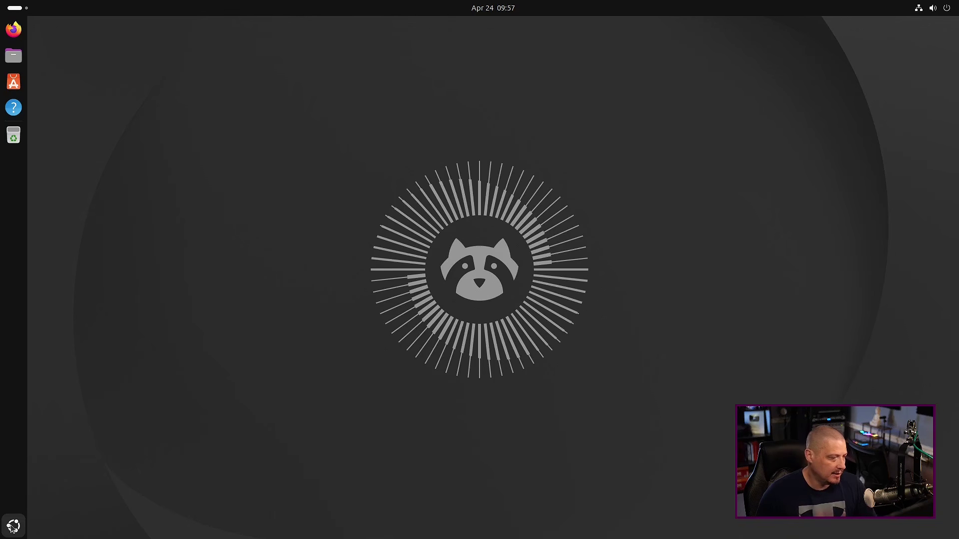
Open Text Editor, confirm version 50.0 in About, close it and reopen the app grid
left_click(13, 526)
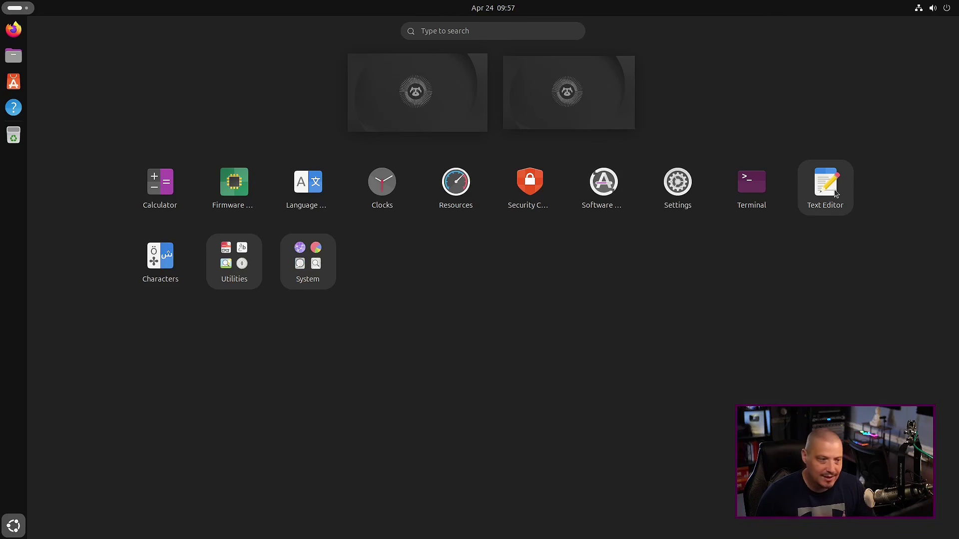
left_click(825, 185)
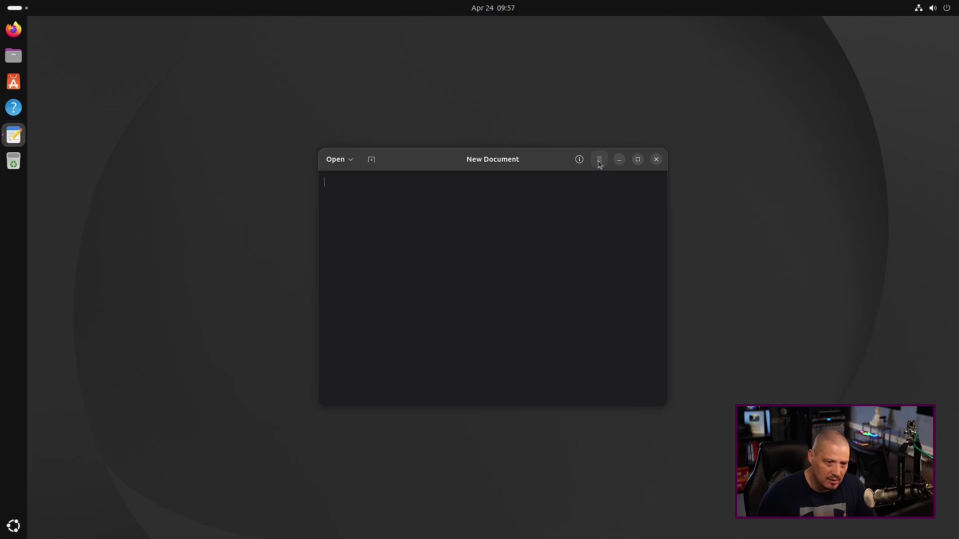
left_click(600, 159)
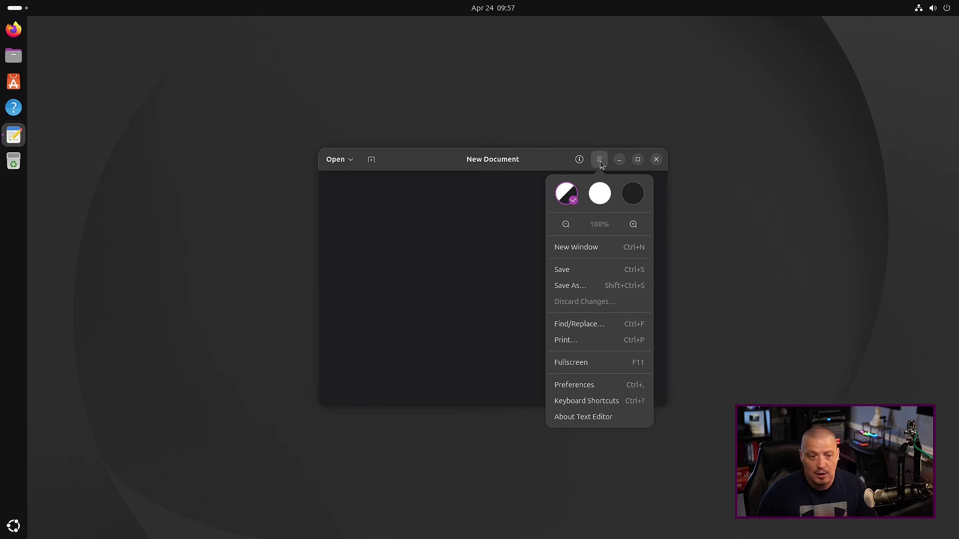
left_click(621, 416)
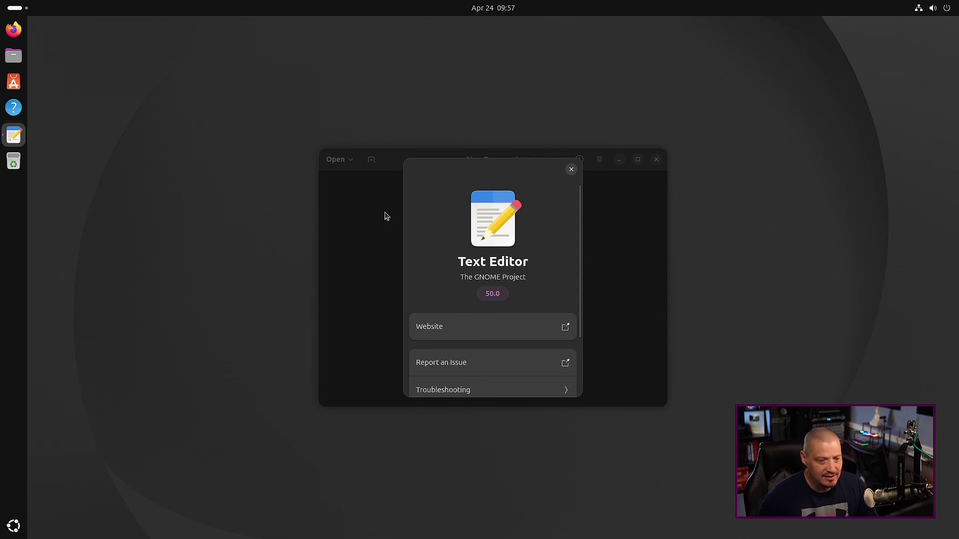
left_click(570, 170)
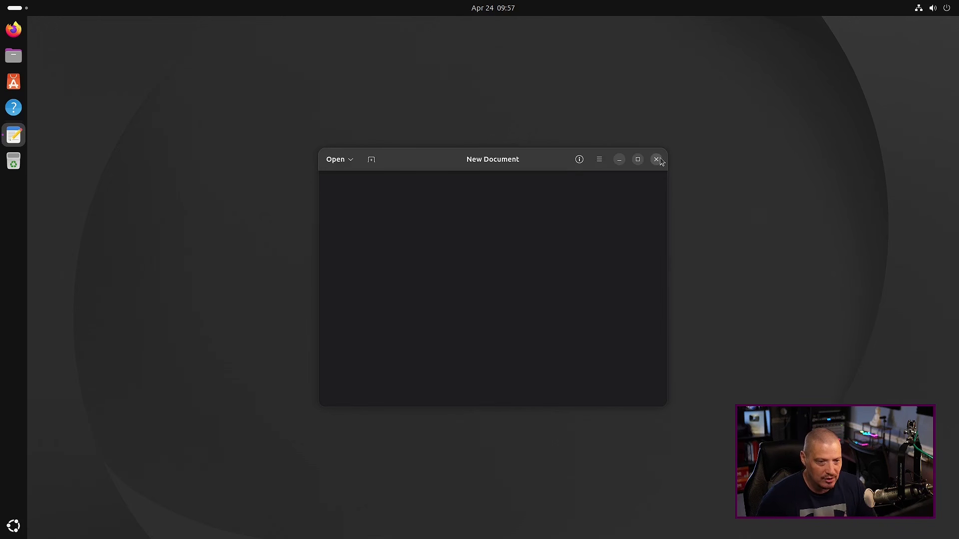
left_click(656, 159)
left_click(14, 526)
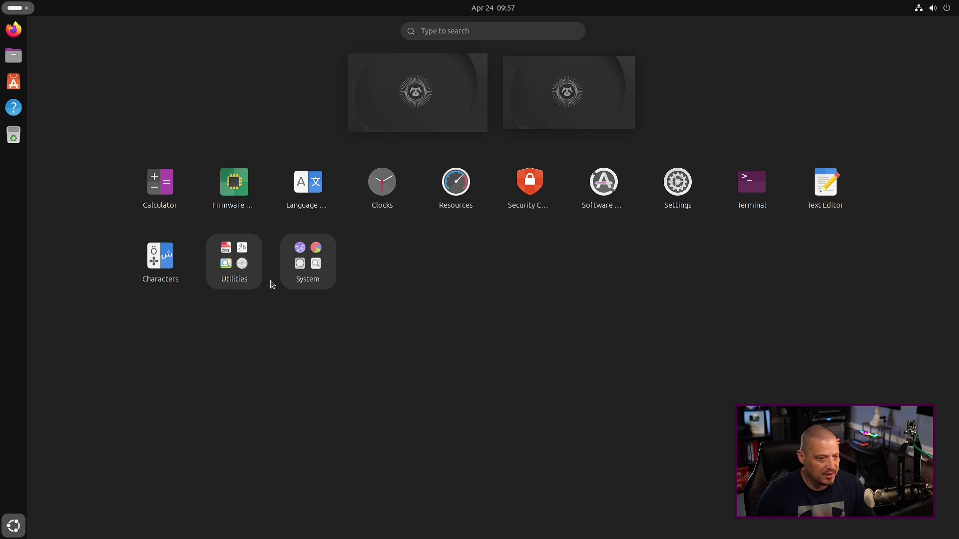
Browse the Utilities and System app folders, then launch Terminal
left_click(234, 272)
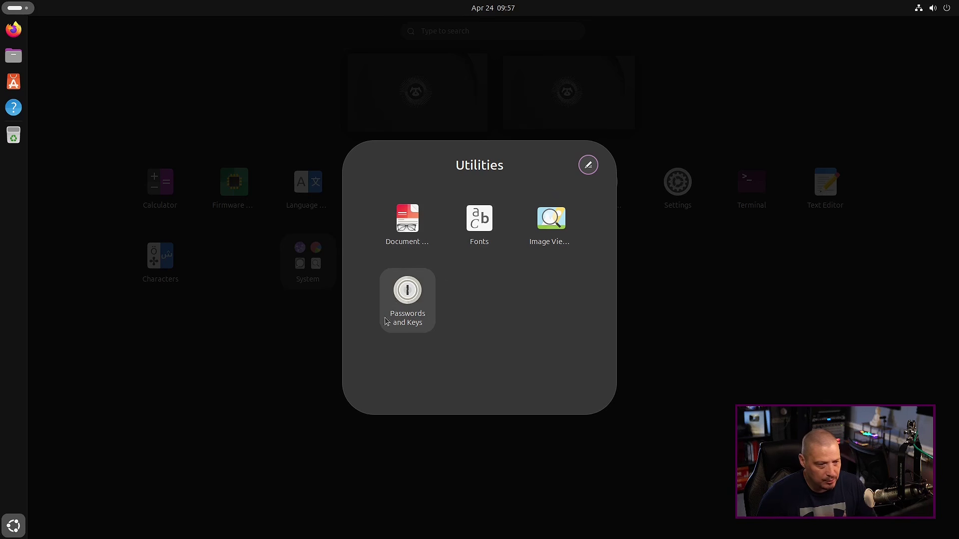
left_click(278, 363)
left_click(313, 276)
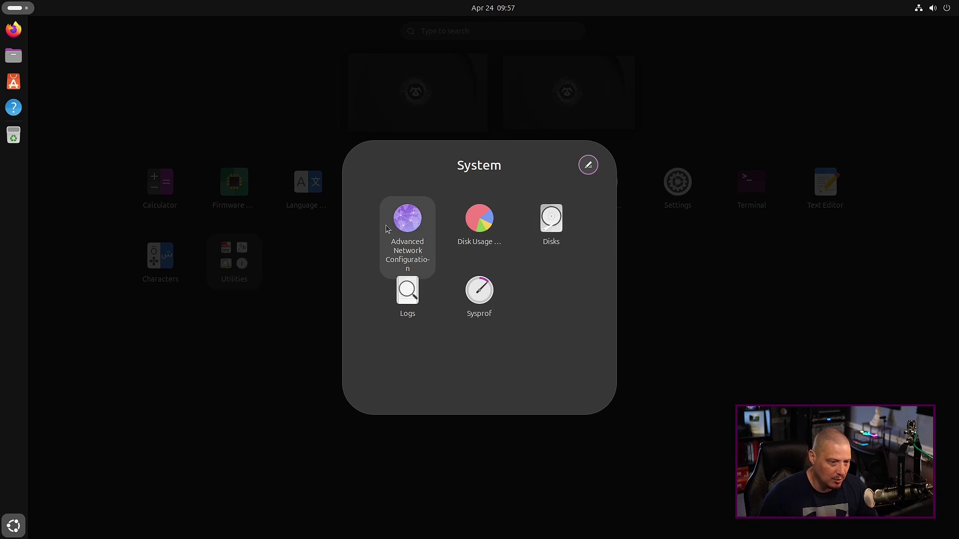
left_click(645, 260)
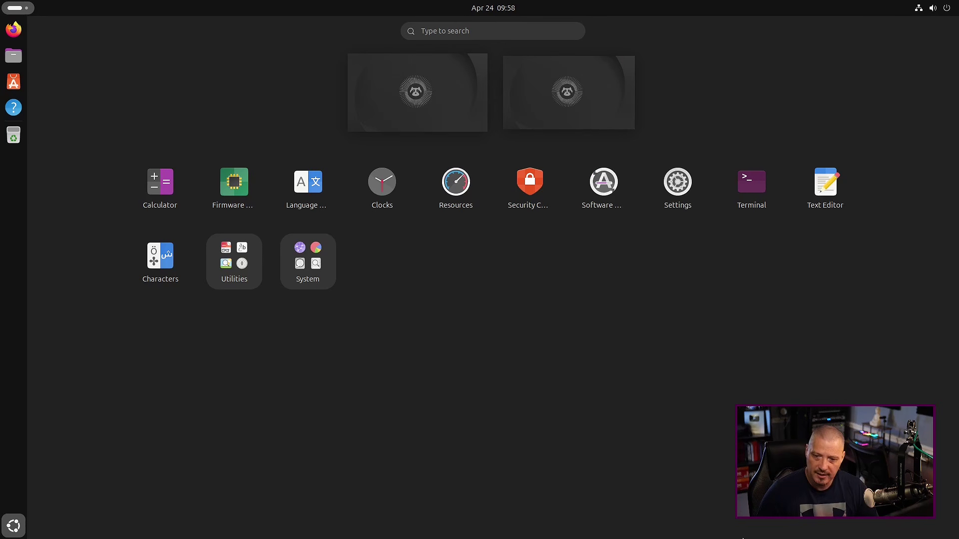
left_click(752, 188)
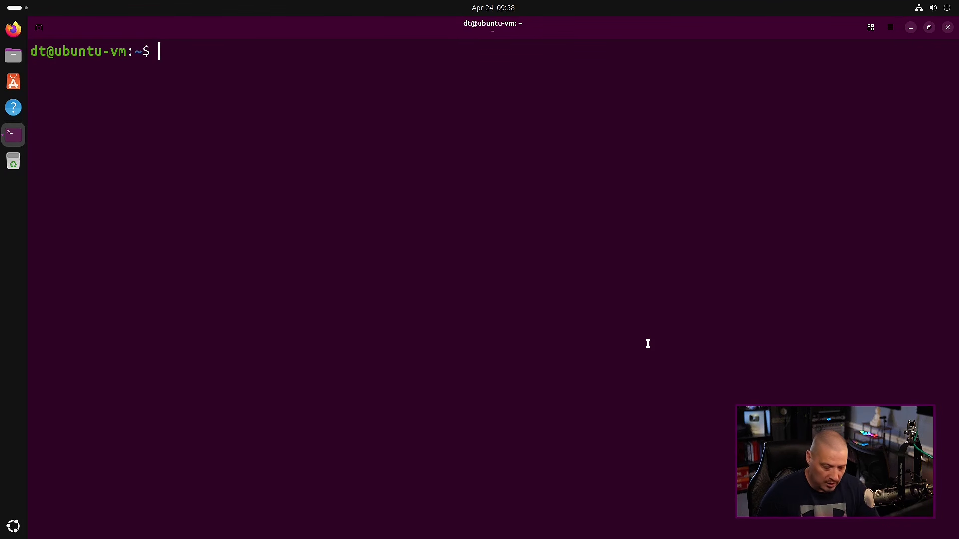
Run sudo apt update and begin entering the password at the prompt
type("sudo apt ")
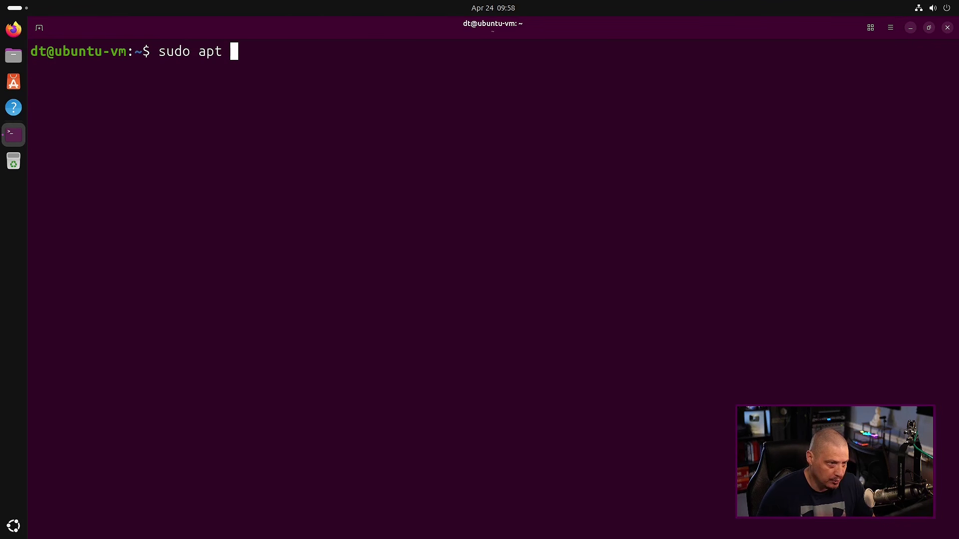
type("update")
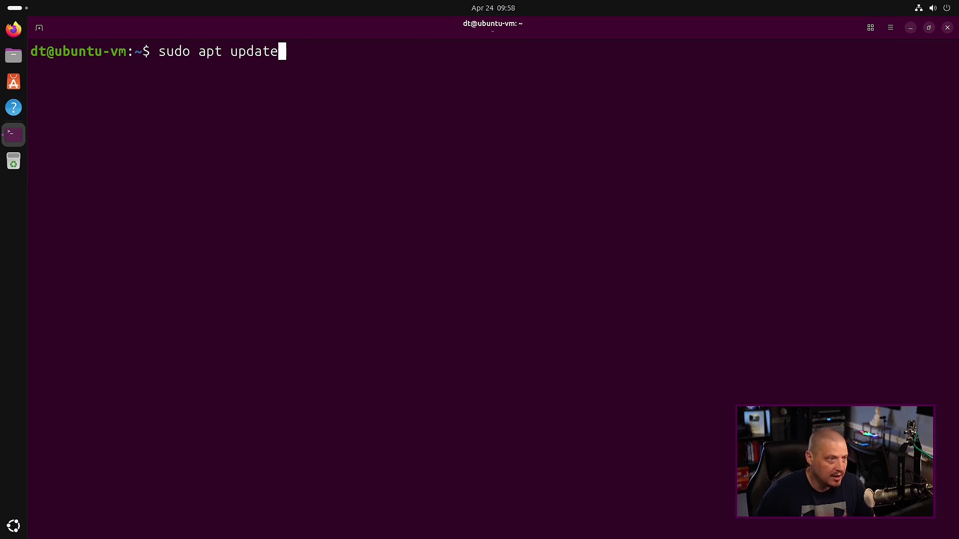
key("Return")
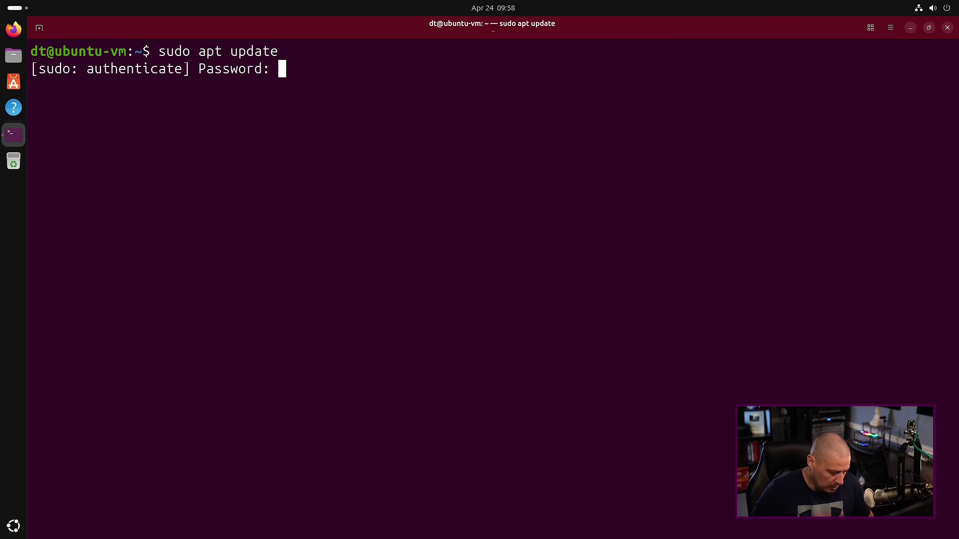
type("**")
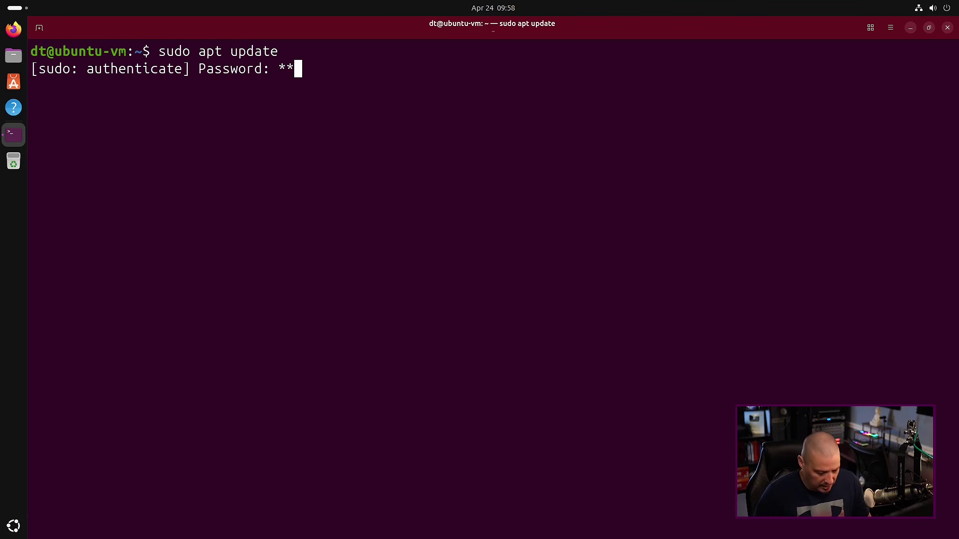
key("Tab")
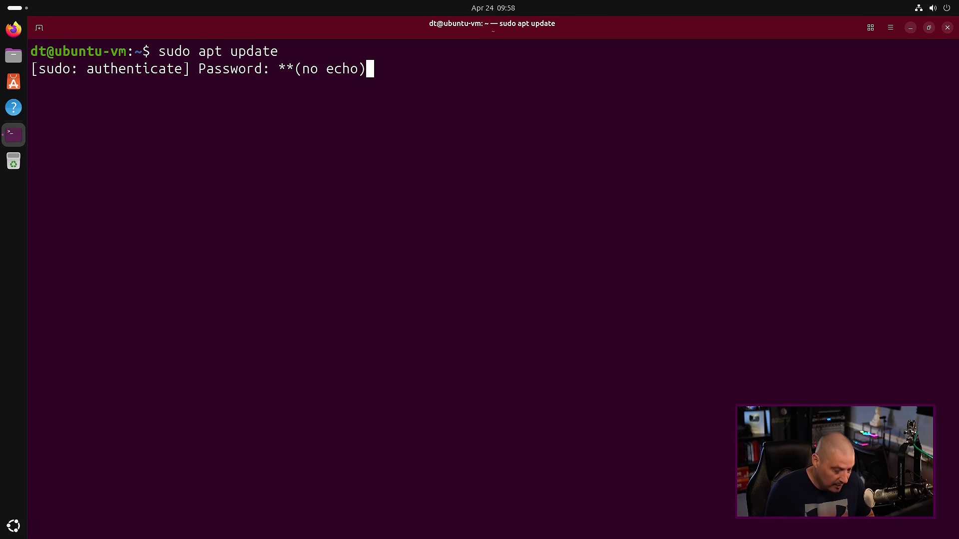
Cancel and rerun sudo apt update, then close the terminal despite the pending prompt
key("ctrl+c")
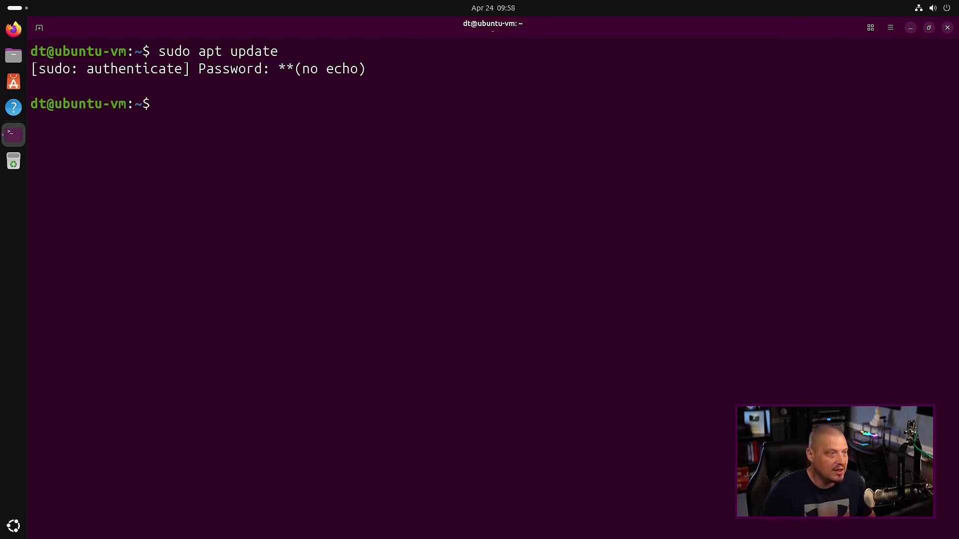
key("Up")
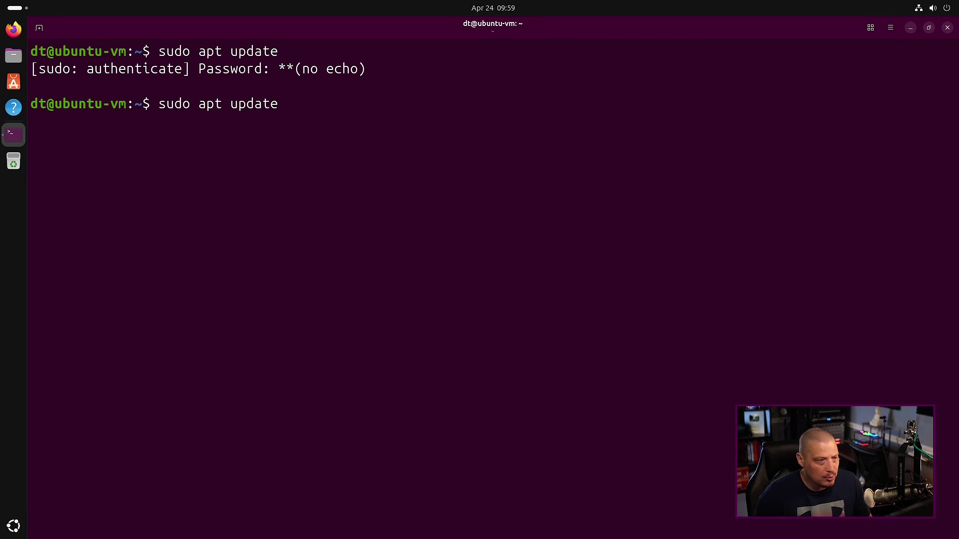
key("Return")
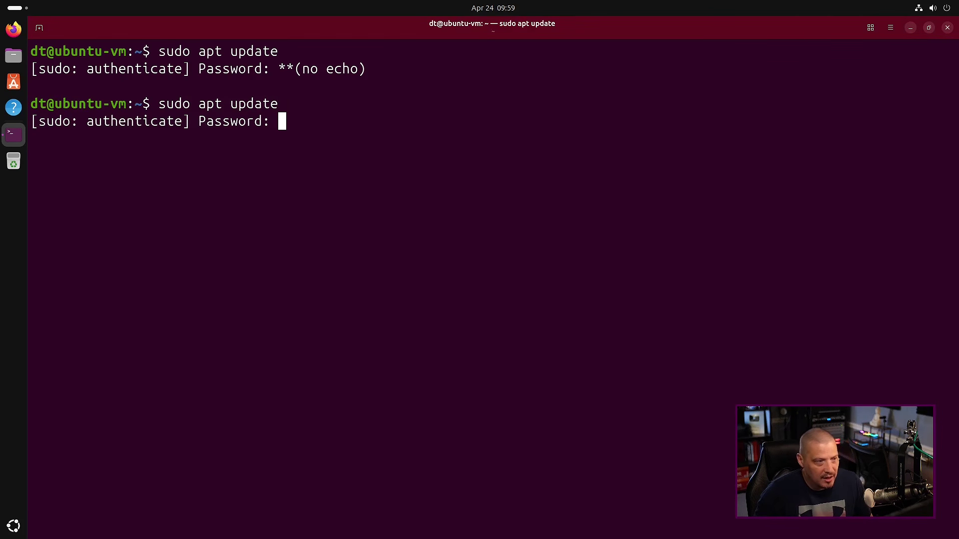
type("*******")
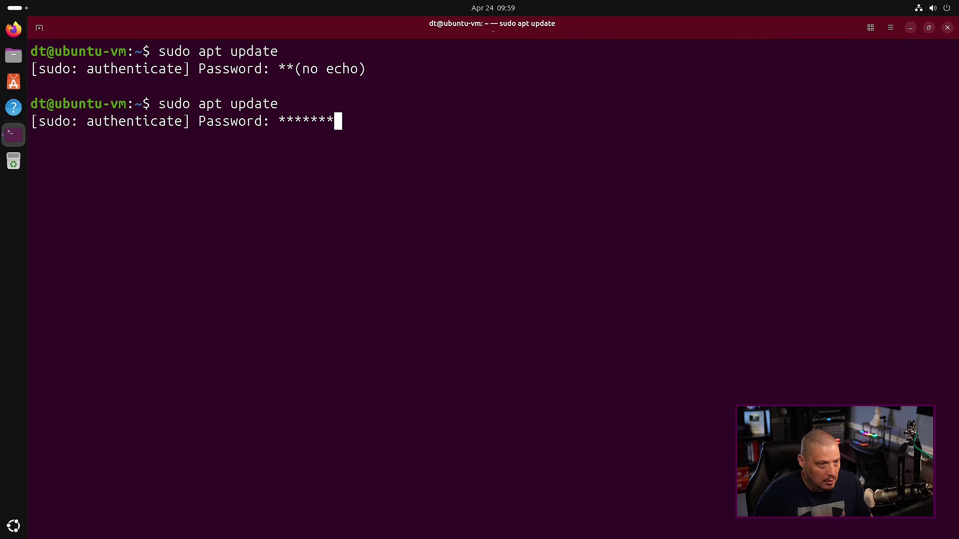
key("BackSpace")
key("BackSpace")
key("BackSpace")
key("BackSpace")
key("BackSpace")
key("BackSpace")
key("BackSpace")
key("Tab")
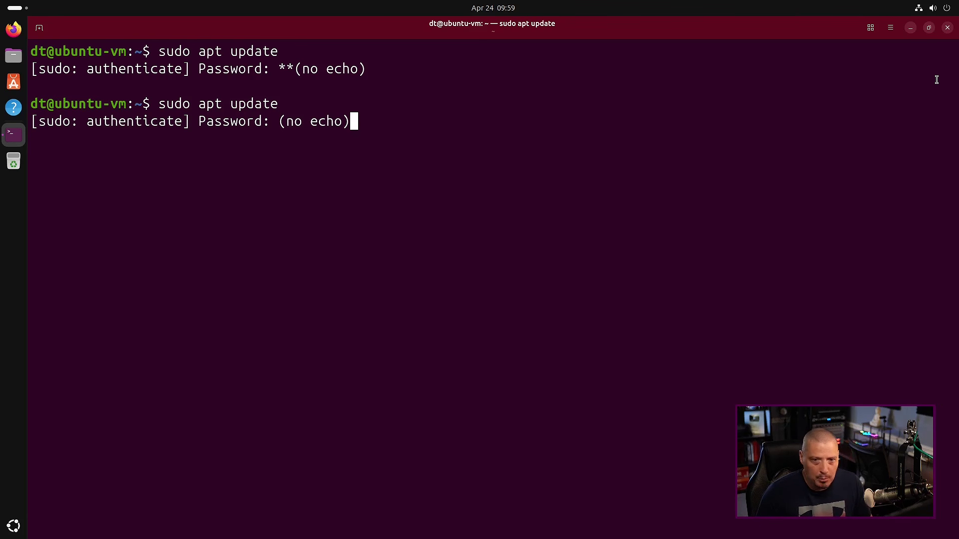
left_click(949, 28)
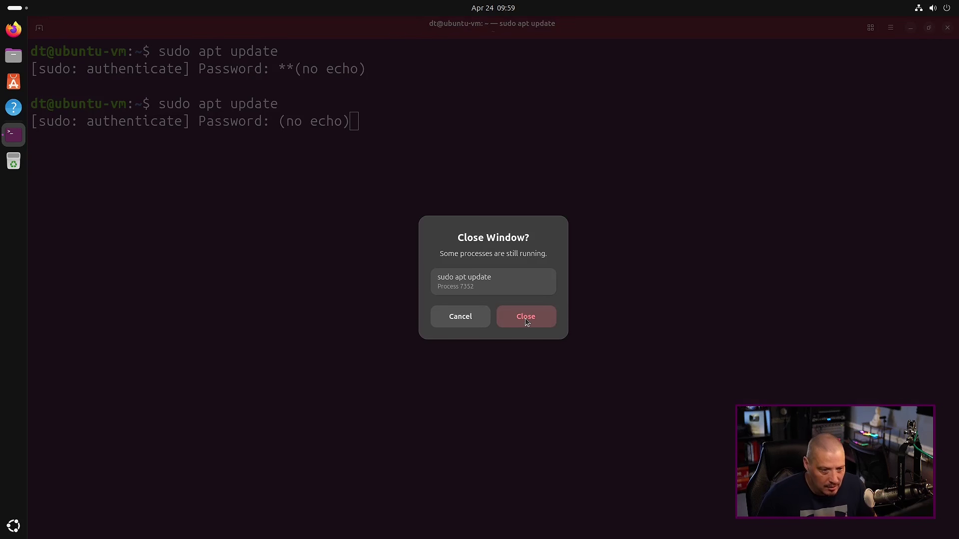
left_click(526, 321)
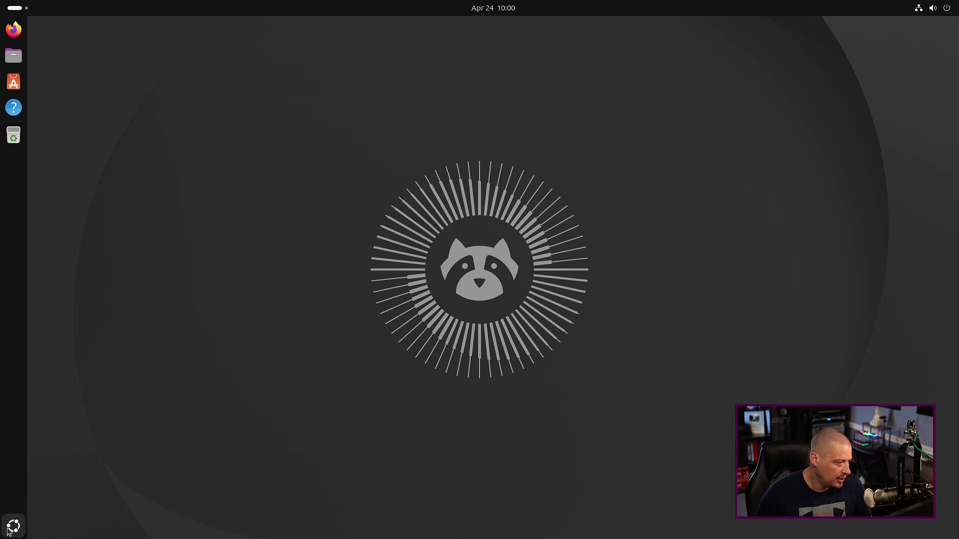
left_click(14, 526)
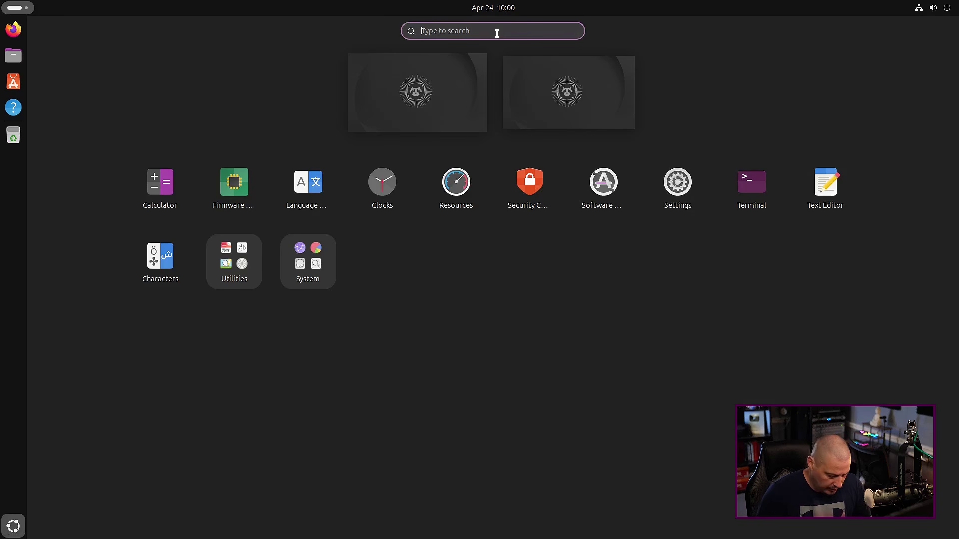
type("video")
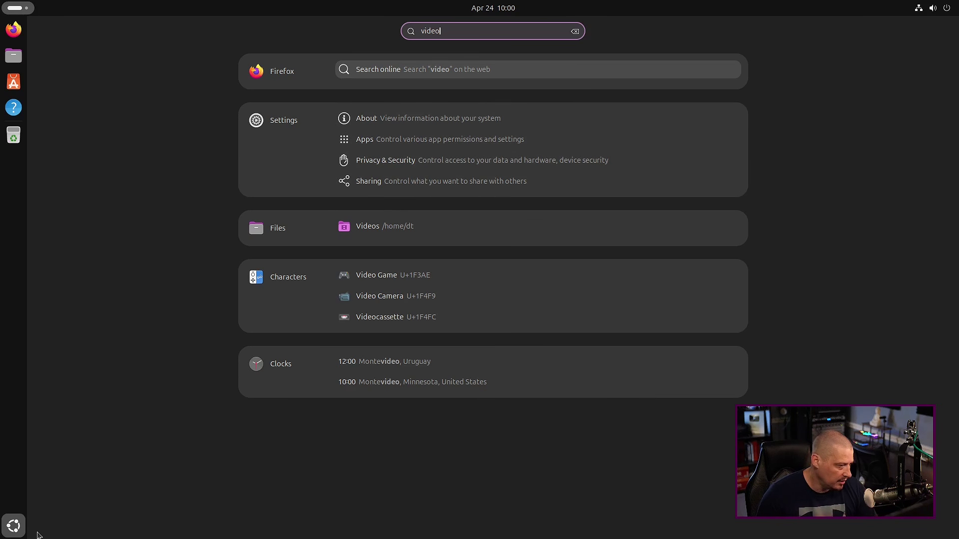
left_click(19, 530)
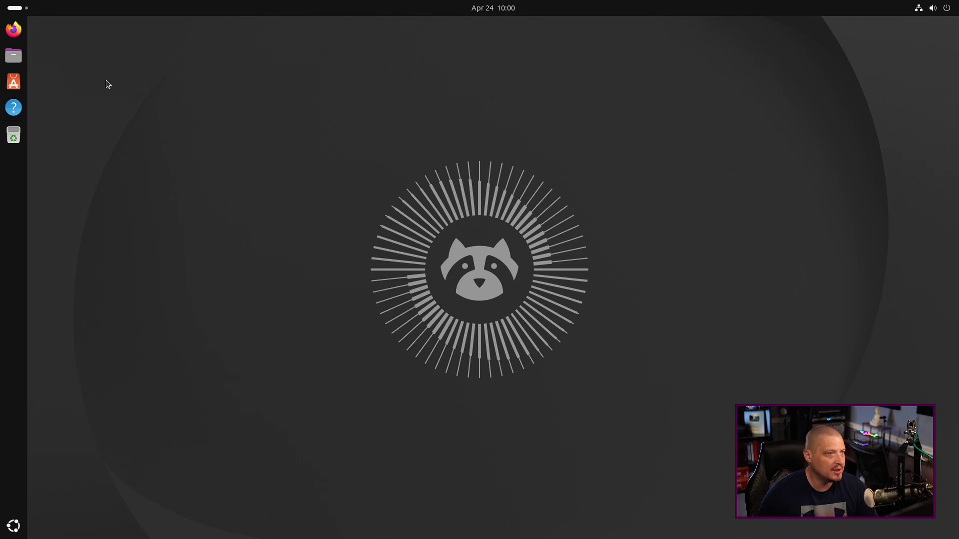
Glance at Activities and the calendar, then start a screenshot from quick settings
left_click(17, 8)
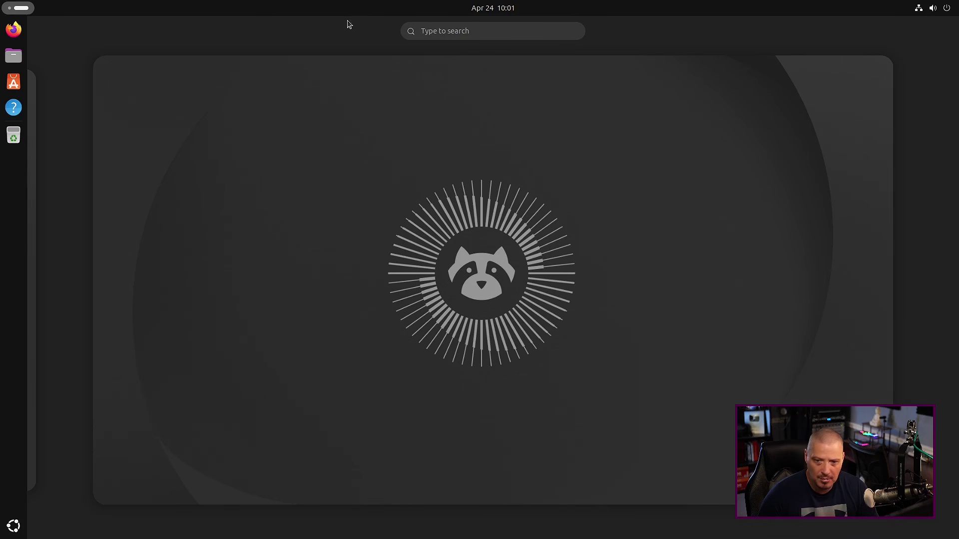
key("super")
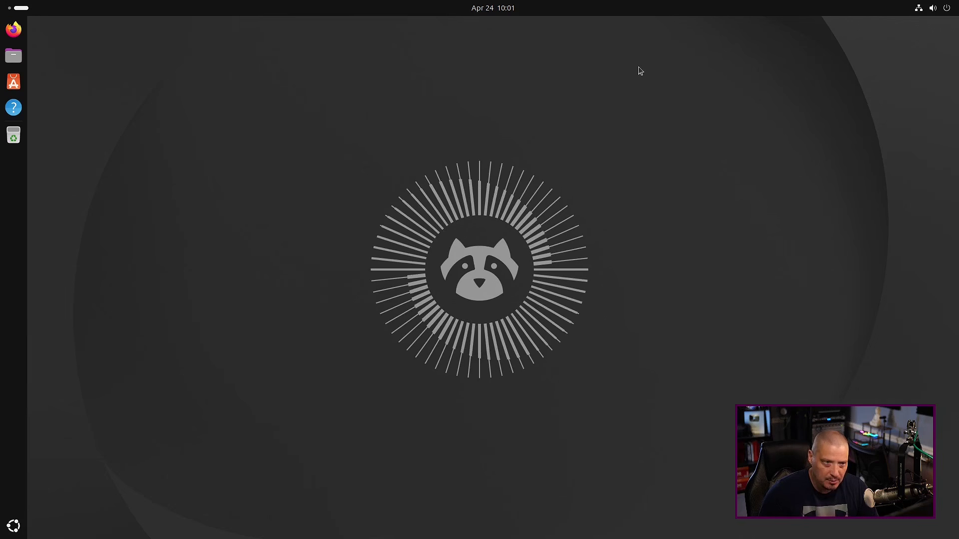
left_click(498, 10)
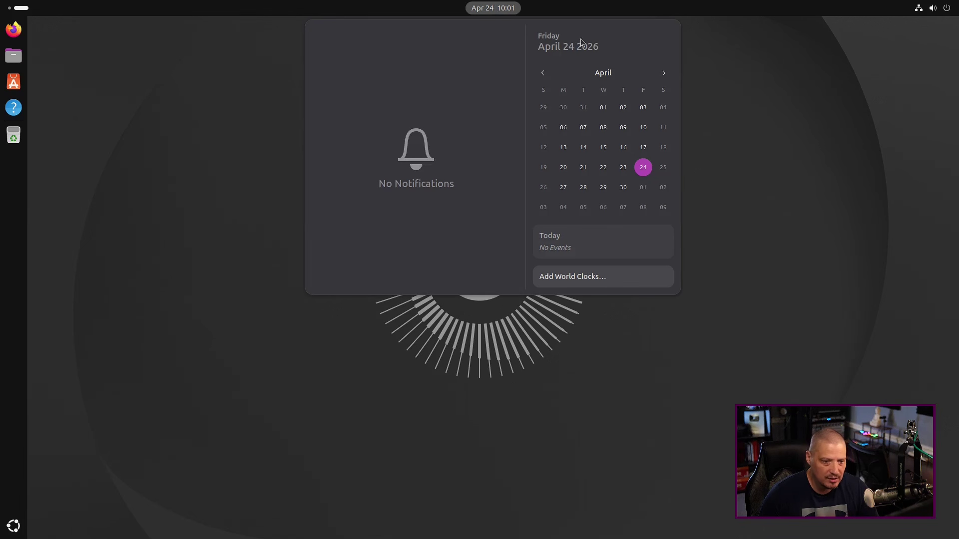
scroll(604, 170, "down", 9)
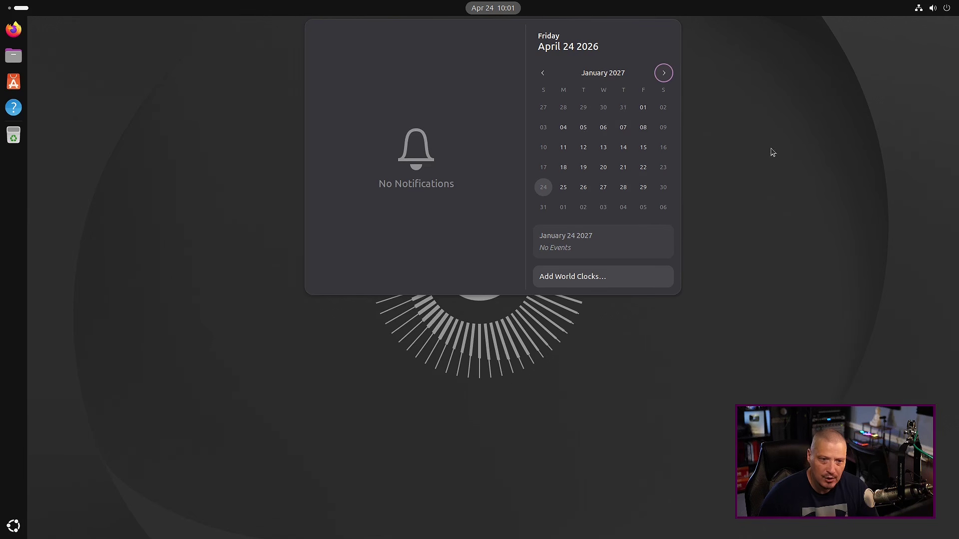
left_click(698, 77)
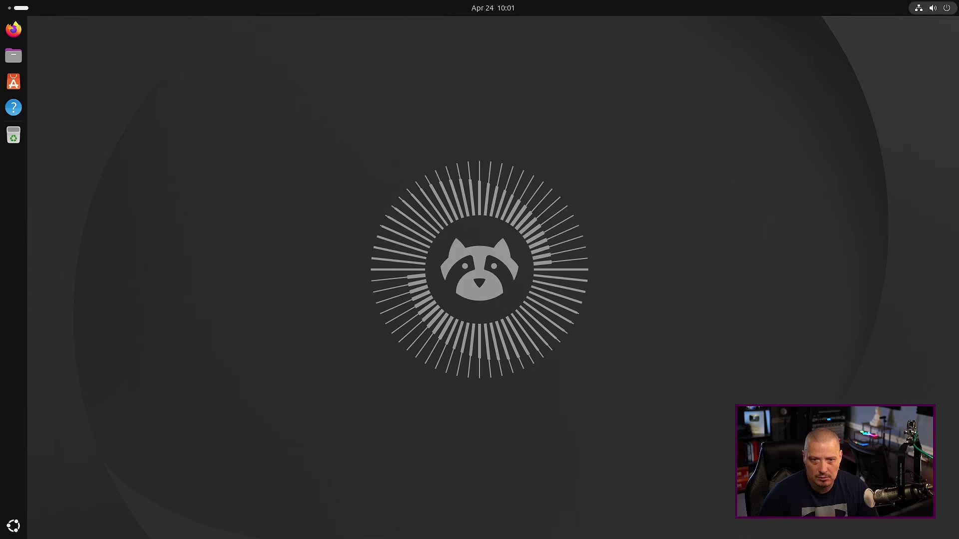
left_click(951, 12)
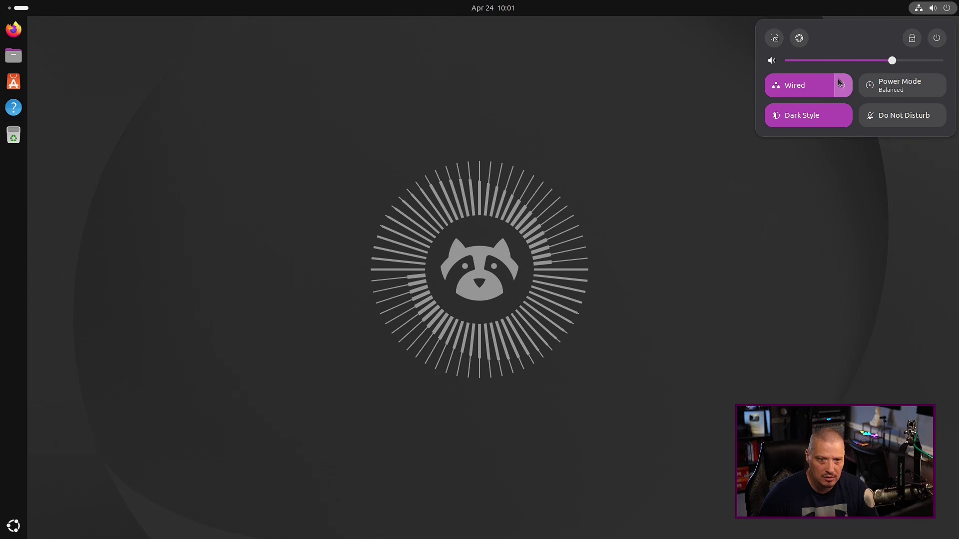
left_click(774, 39)
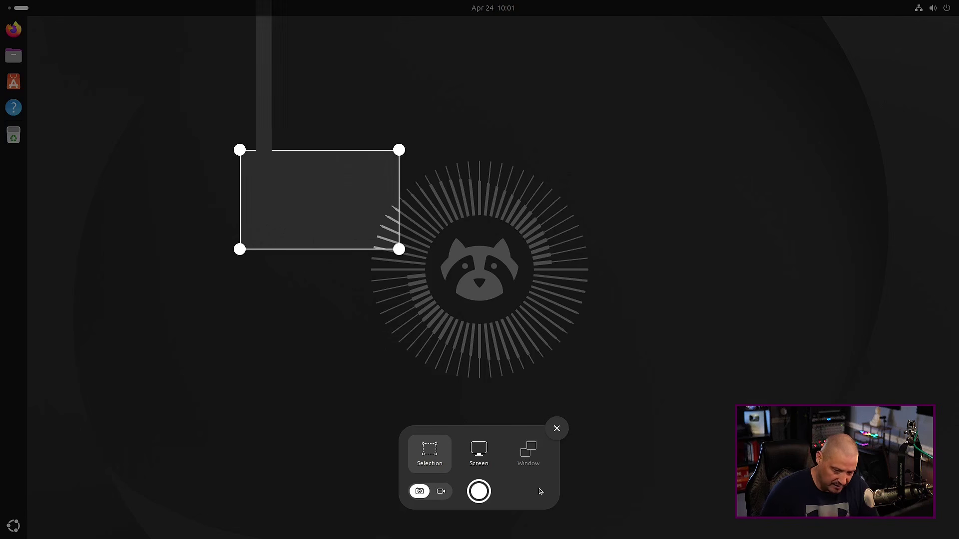
Cancel the screenshot tool and view the quick settings power options (Suspend, Restart, Power Off, Log Out)
key("Escape")
left_click(933, 10)
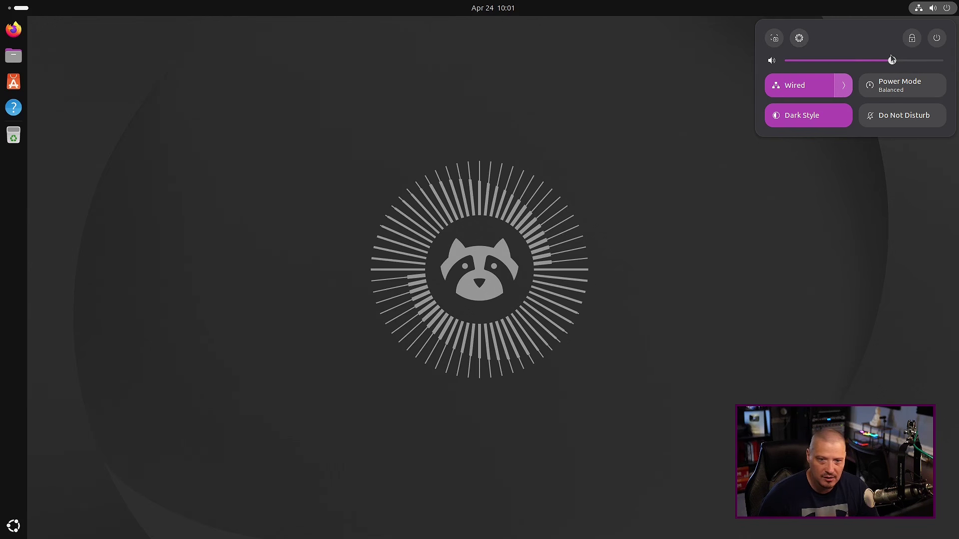
left_click(937, 39)
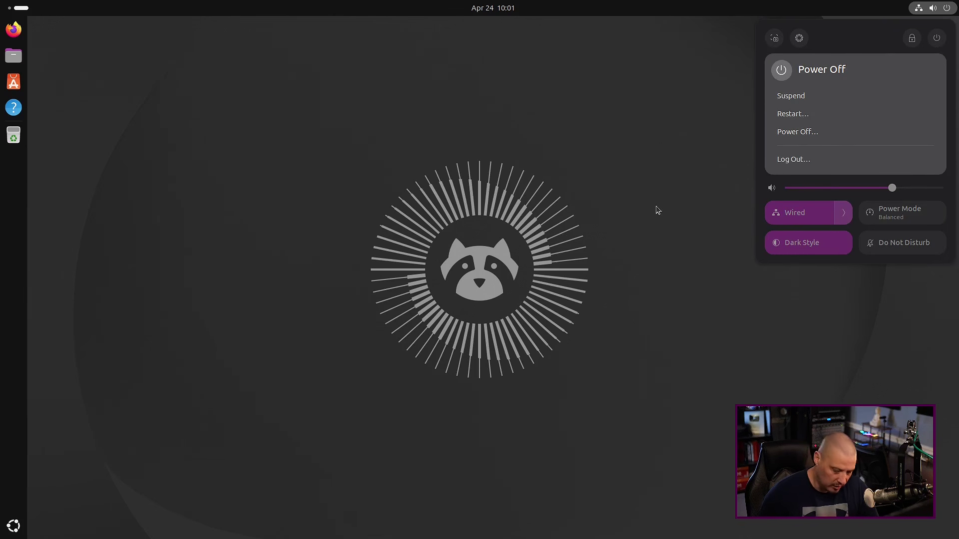
key("Escape")
key("Escape")
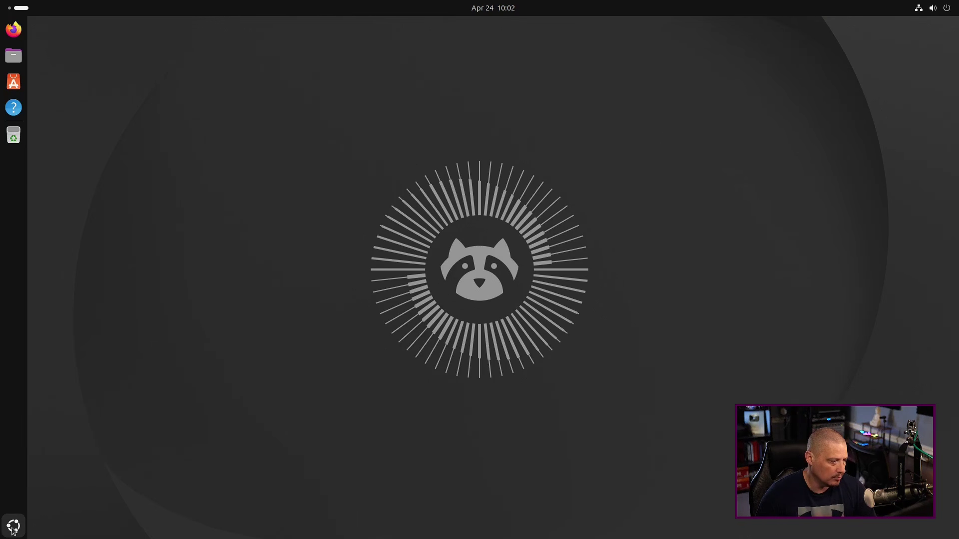
left_click(13, 526)
left_click(469, 31)
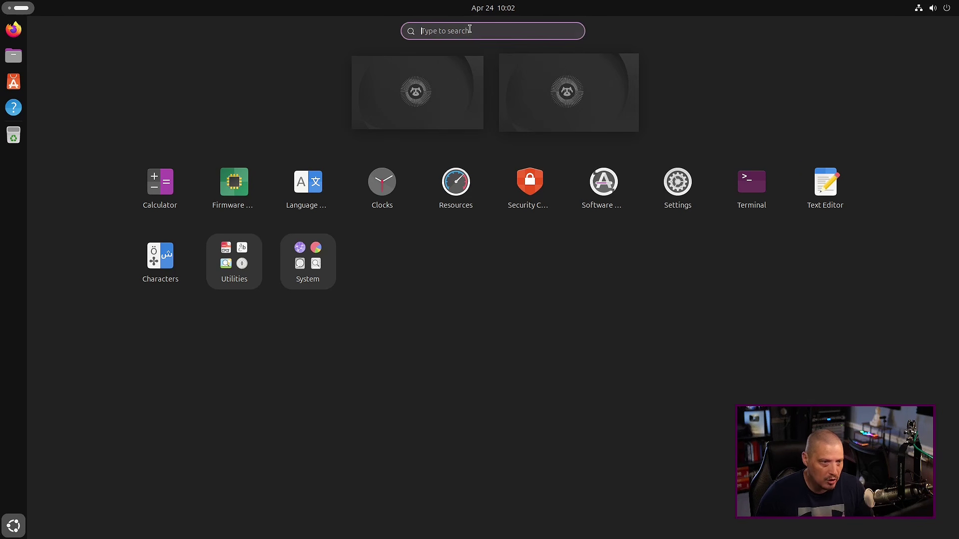
type("wellbeing")
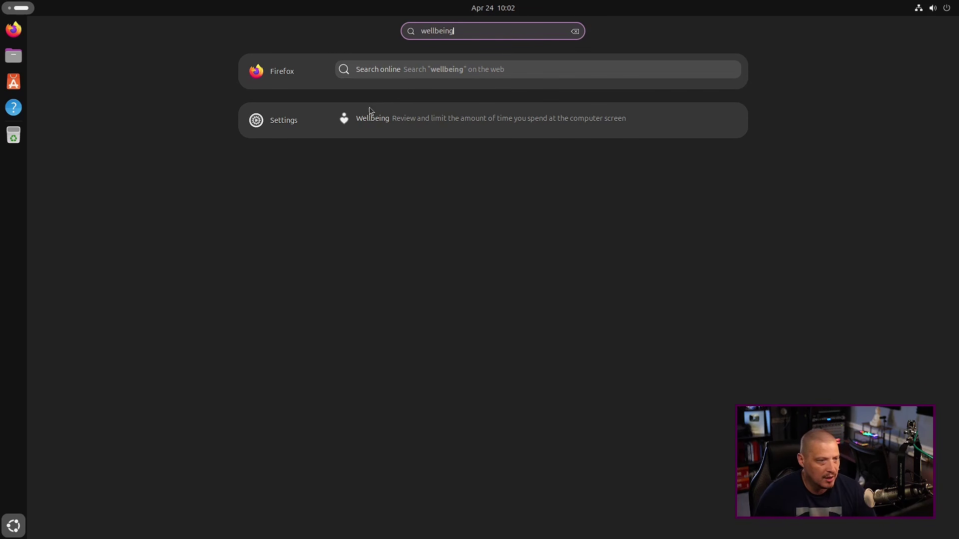
left_click(415, 124)
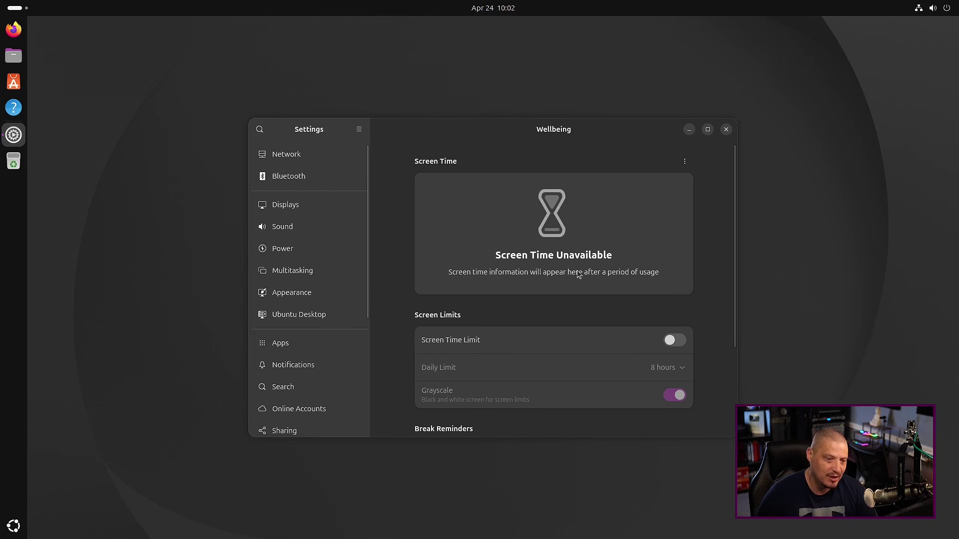
scroll(534, 305, "down", 3)
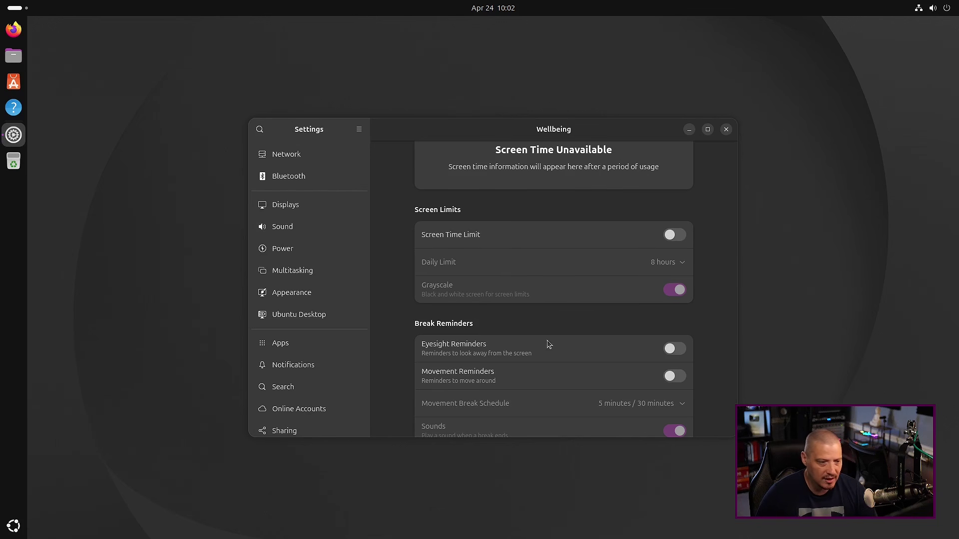
scroll(590, 350, "down", 1)
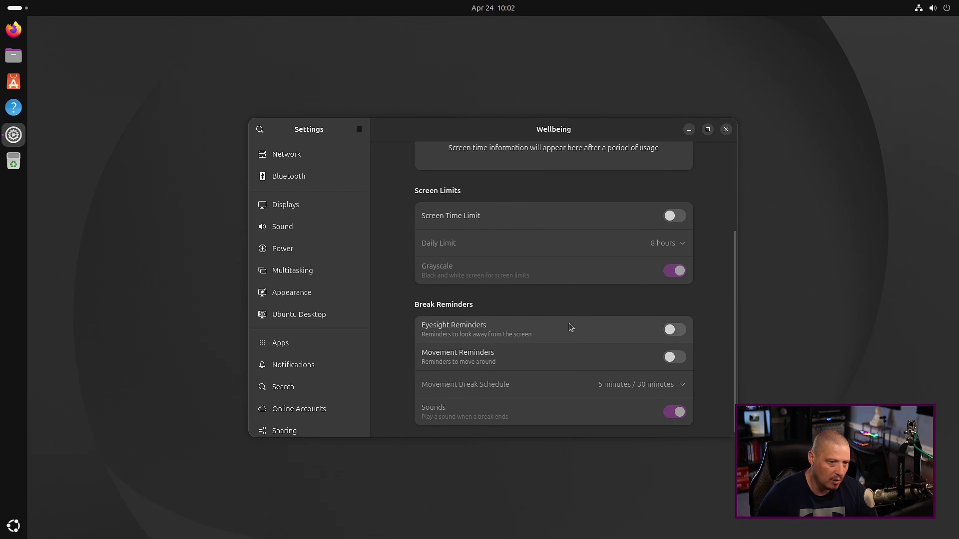
scroll(570, 328, "up", 5)
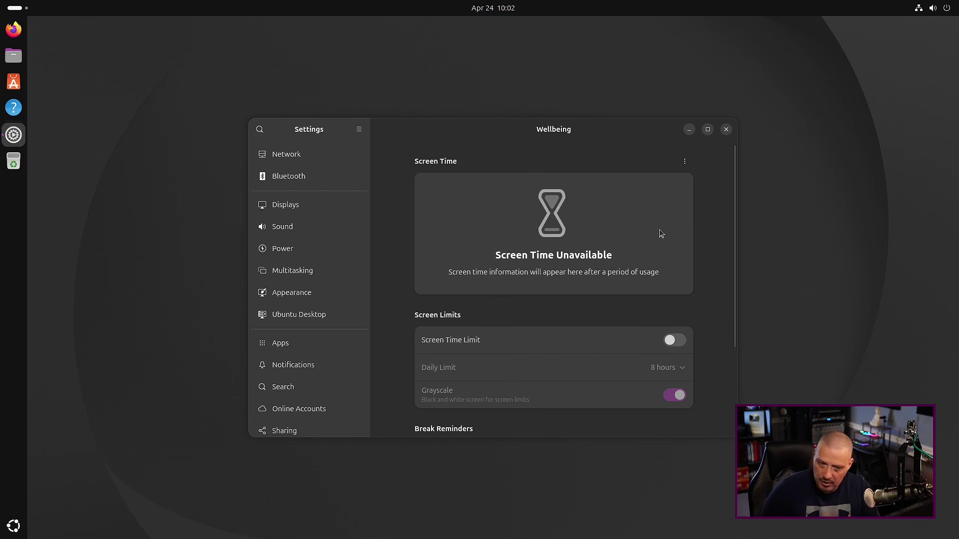
left_click(727, 129)
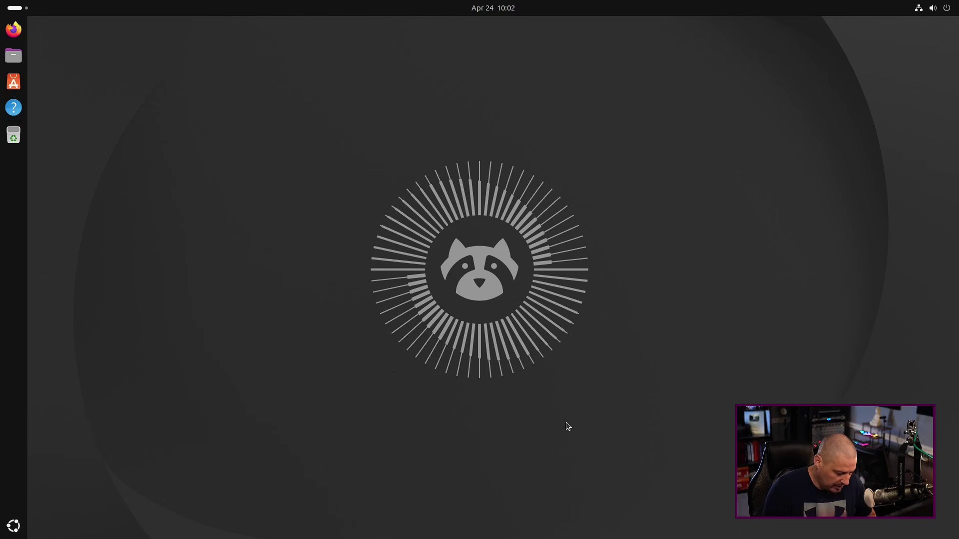
Open a new terminal window and try running htop
key("ctrl+alt+t")
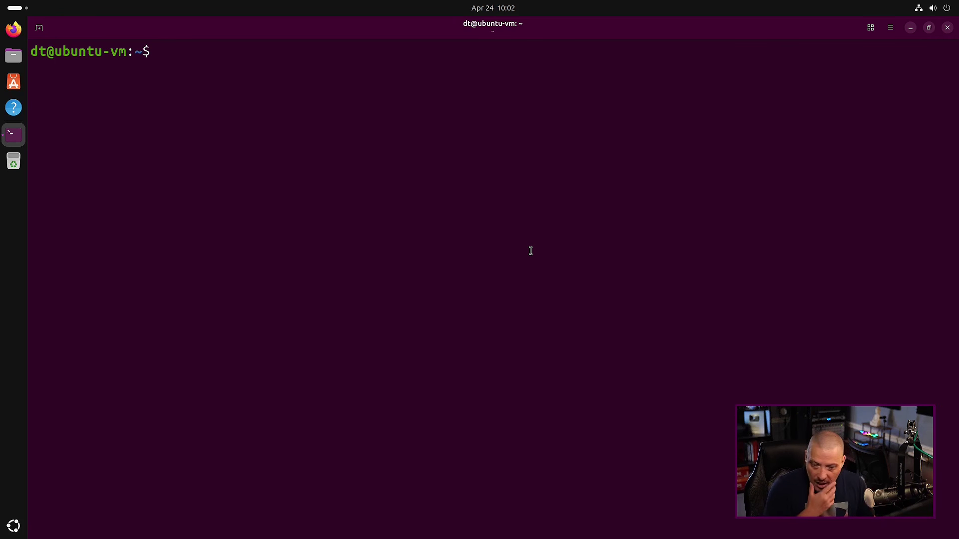
type("htop")
key("Return")
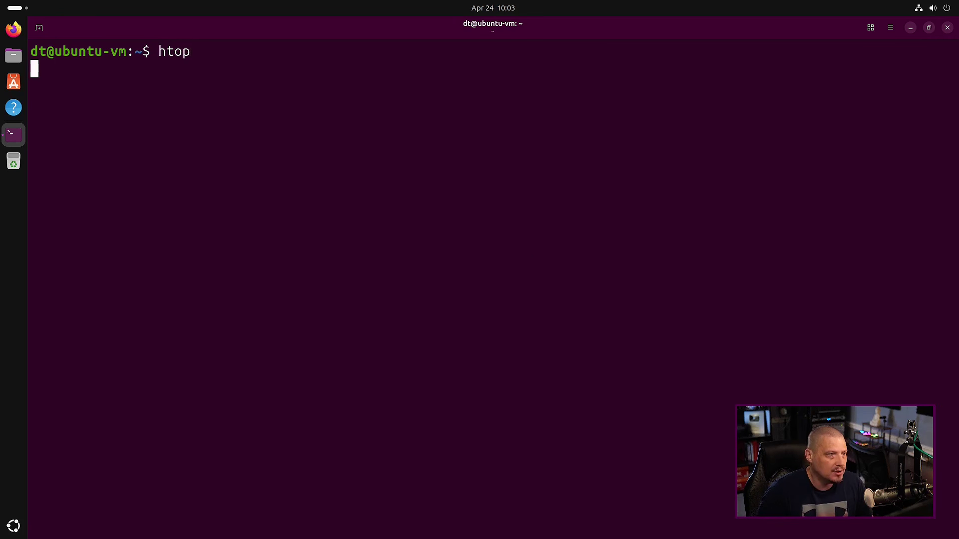
Install htop and vim with sudo apt install, entering the admin password and confirming
type("sudo ")
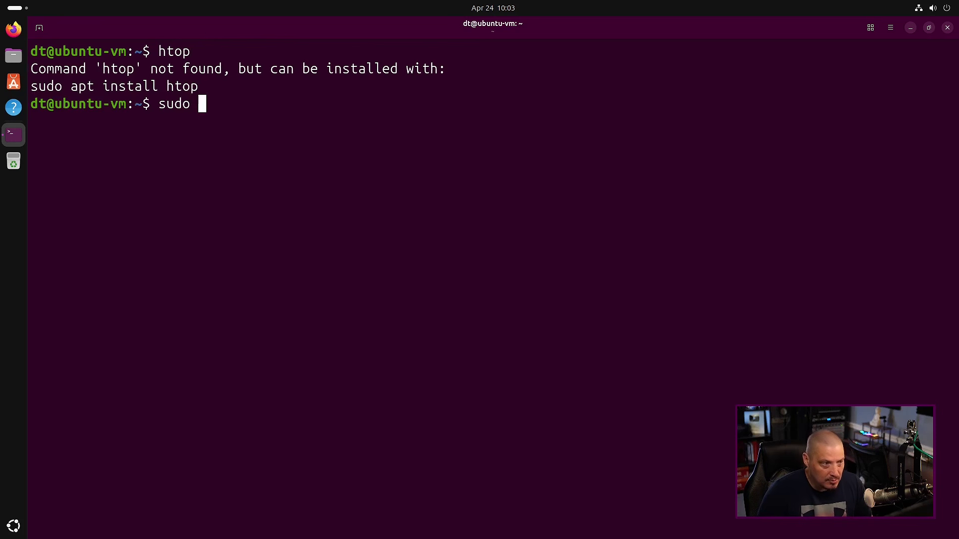
type("apt install ")
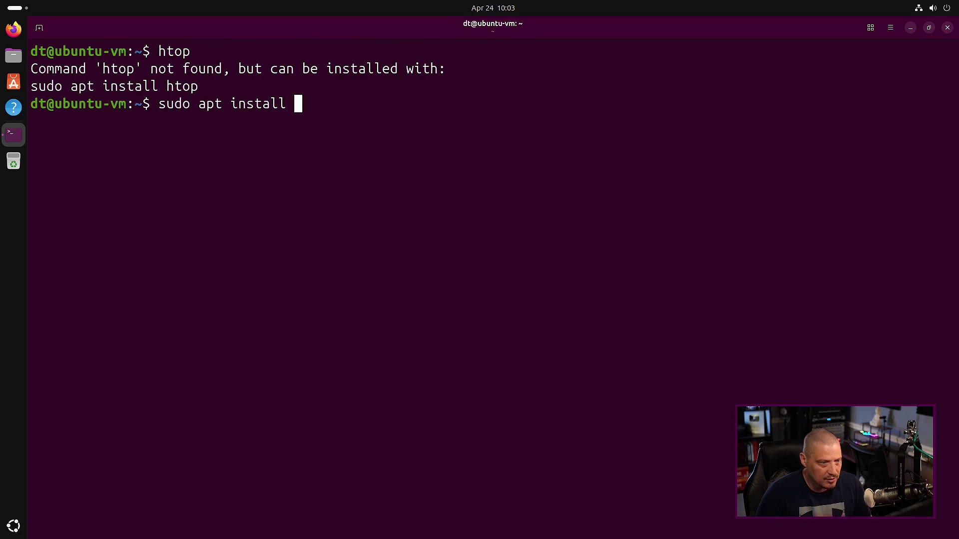
type("htop")
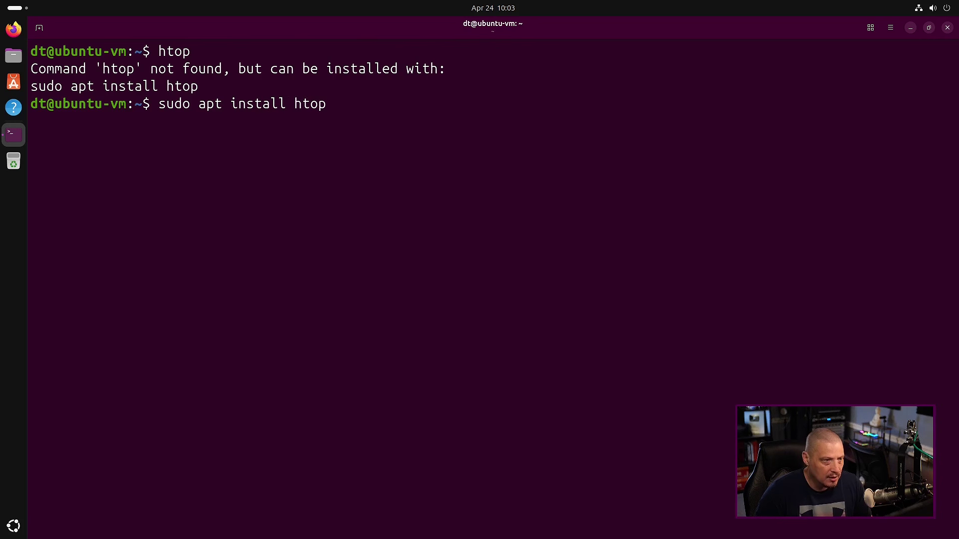
type(" vim")
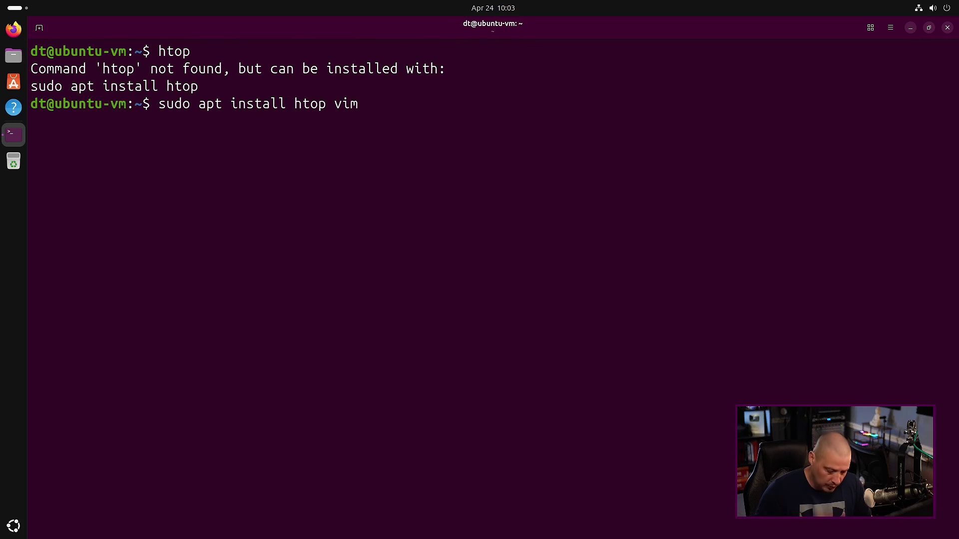
key("Return")
type("**")
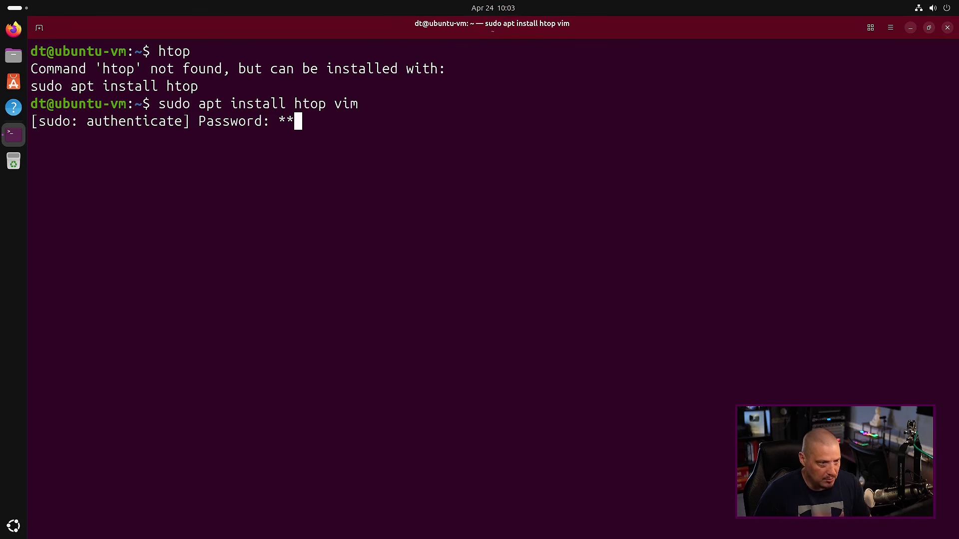
key("Return")
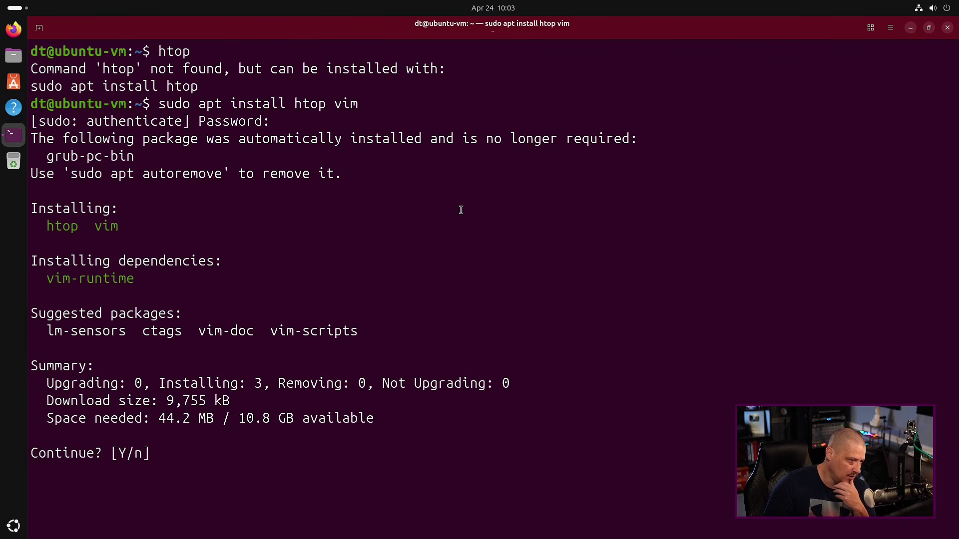
key("Return")
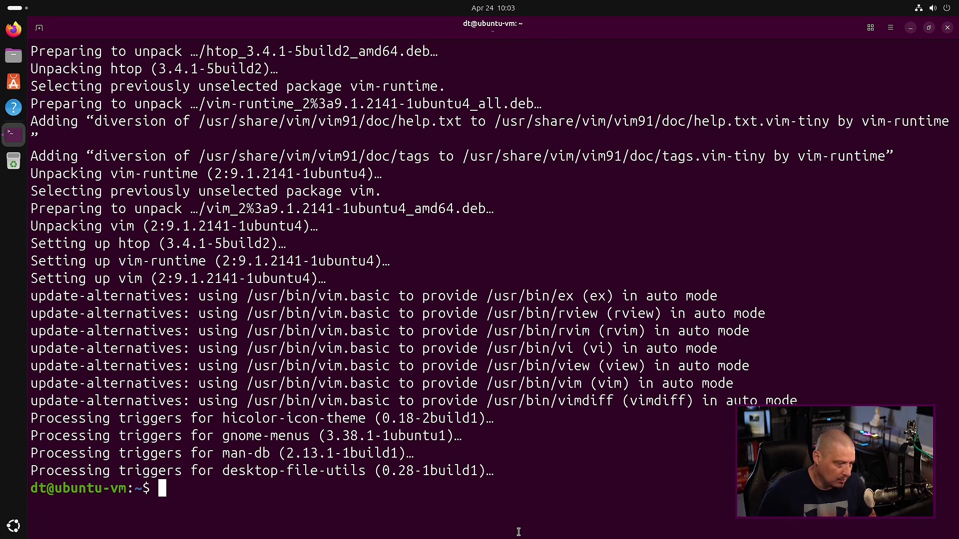
Run htop, quit it with q, and close the terminal window
type("htop")
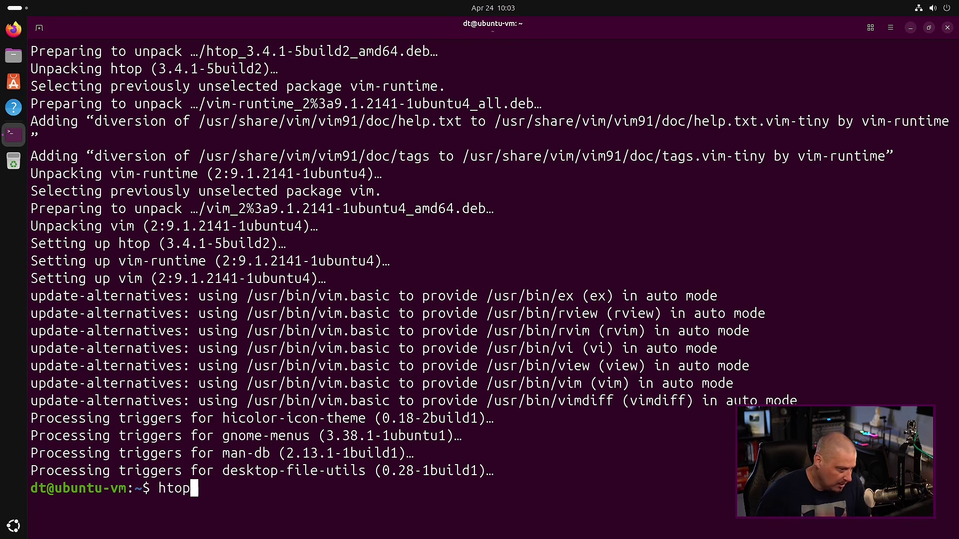
key("Return")
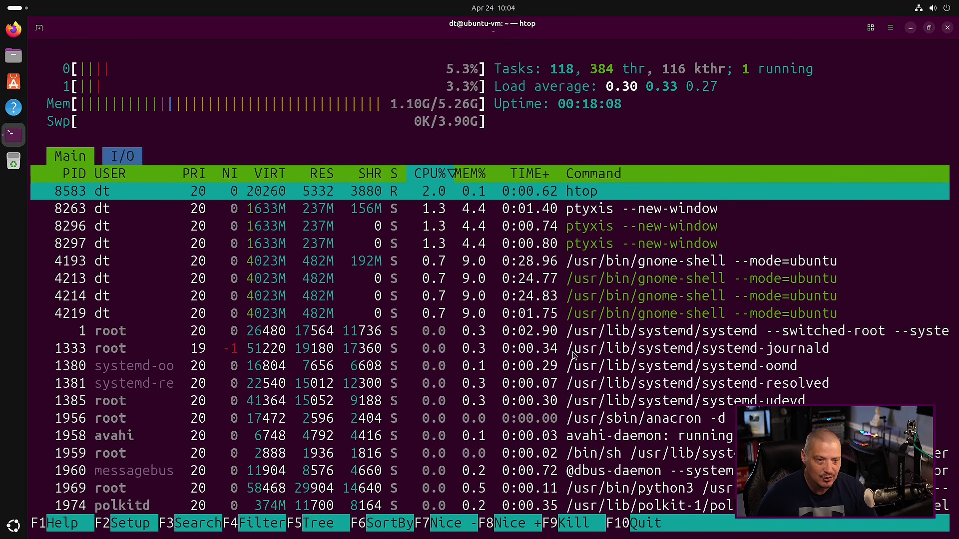
key("q")
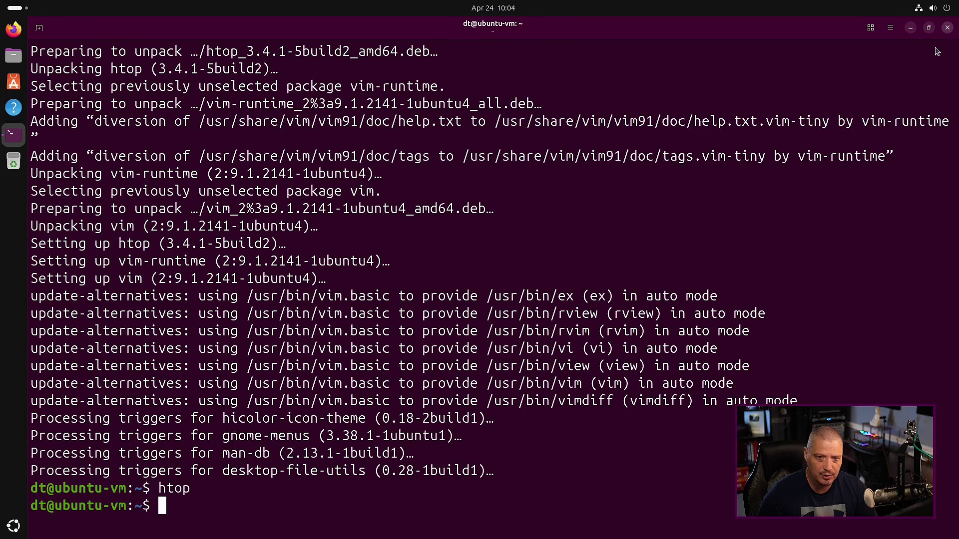
left_click(948, 27)
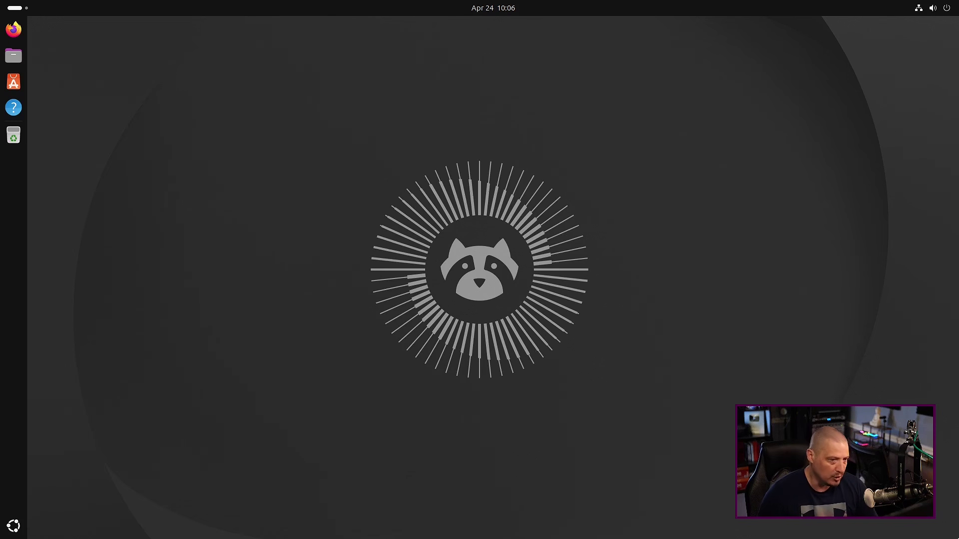
Open Change Background from the desktop and try the orange-wave, anime, aurora, bluebell forest and lightning wallpapers
right_click(454, 95)
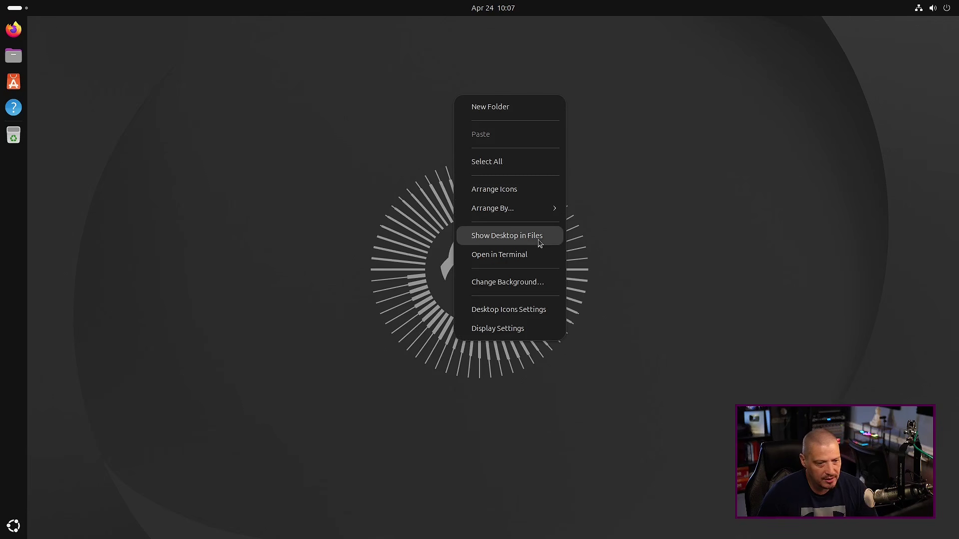
left_click(528, 283)
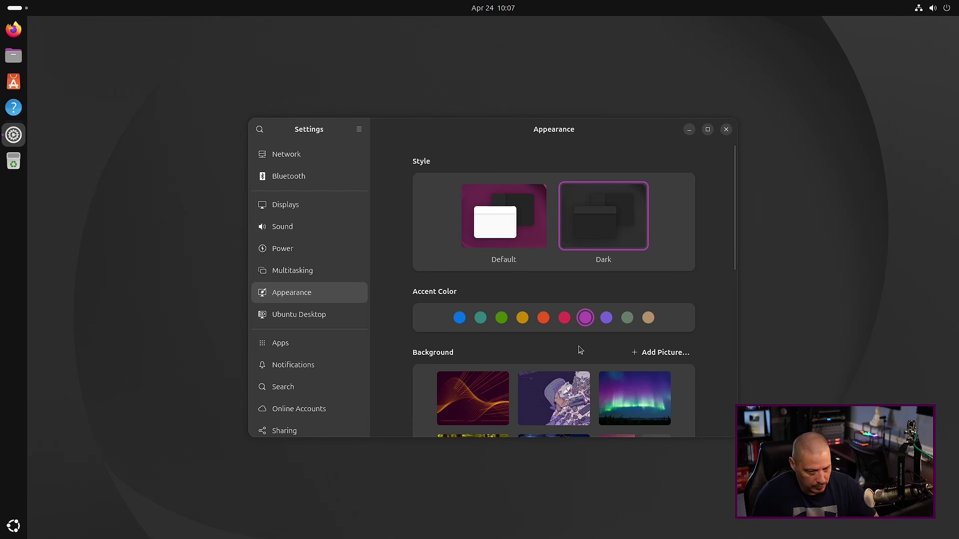
scroll(579, 349, "down", 3)
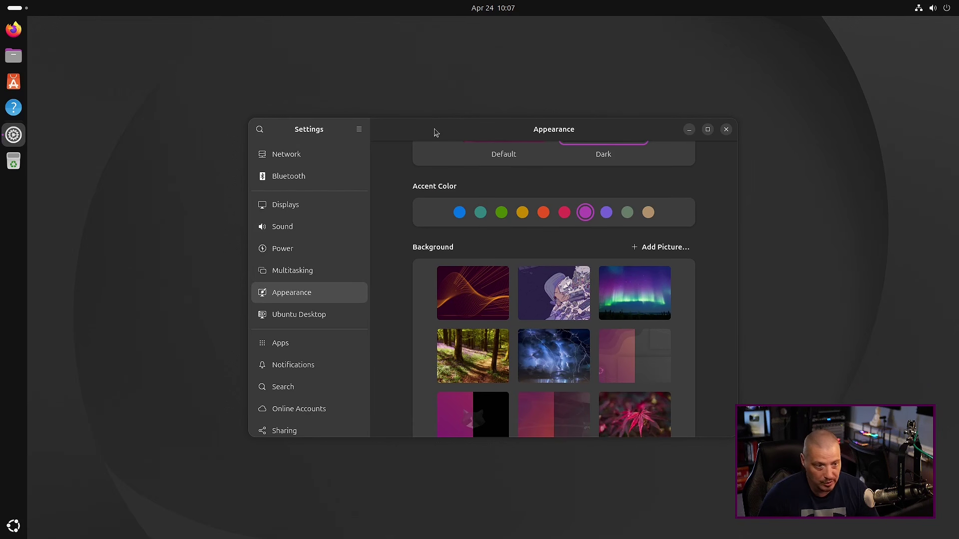
left_click_drag(445, 132, 577, 96)
scroll(734, 250, "down", 3)
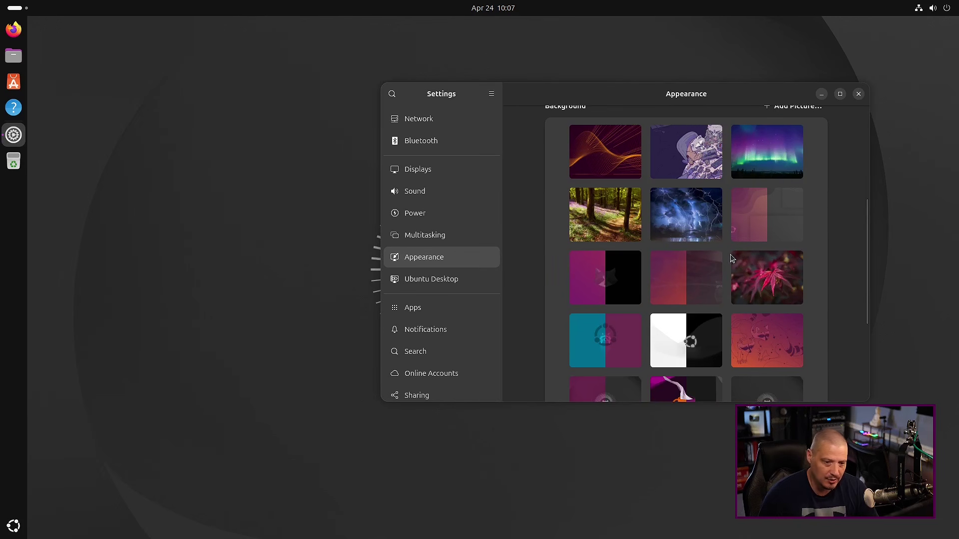
scroll(709, 250, "up", 3)
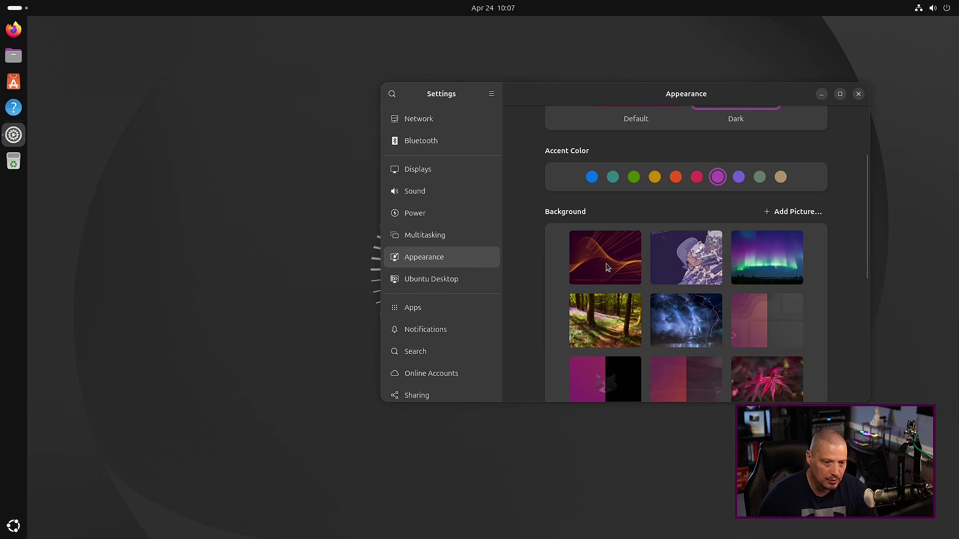
left_click(607, 265)
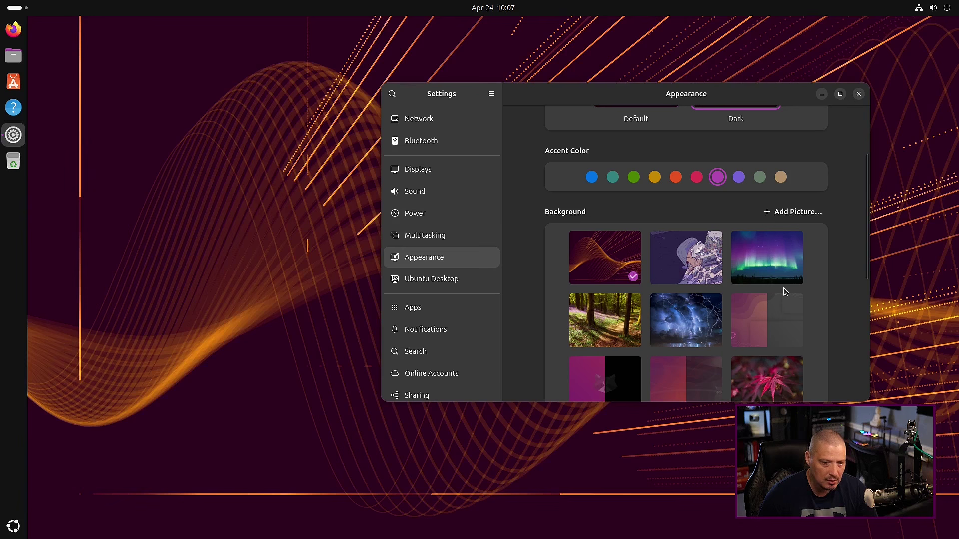
left_click(702, 274)
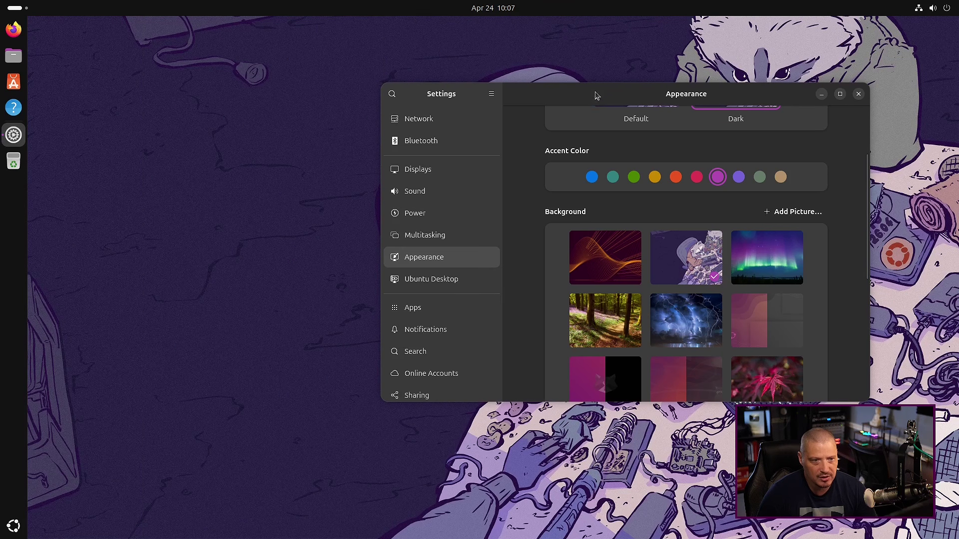
left_click_drag(592, 100, 671, 100)
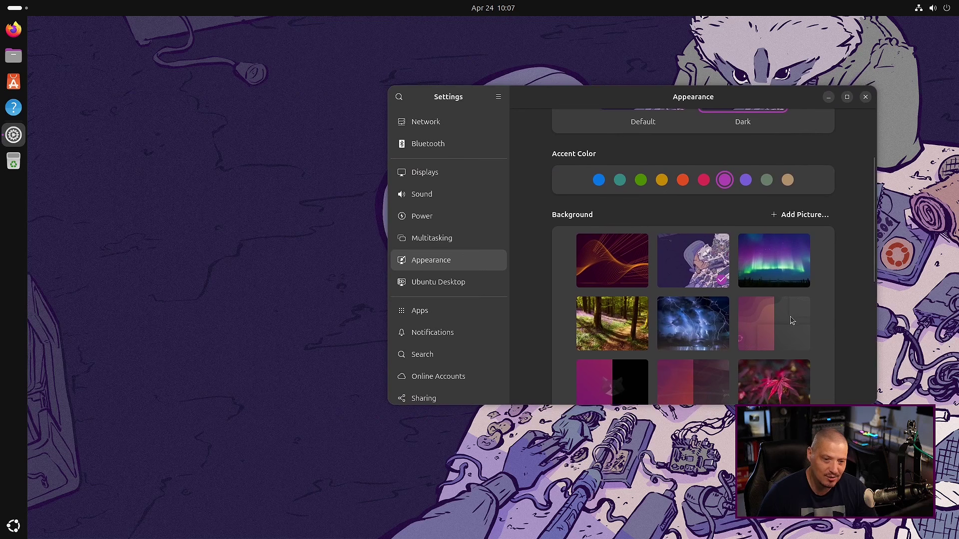
scroll(793, 315, "down", 1)
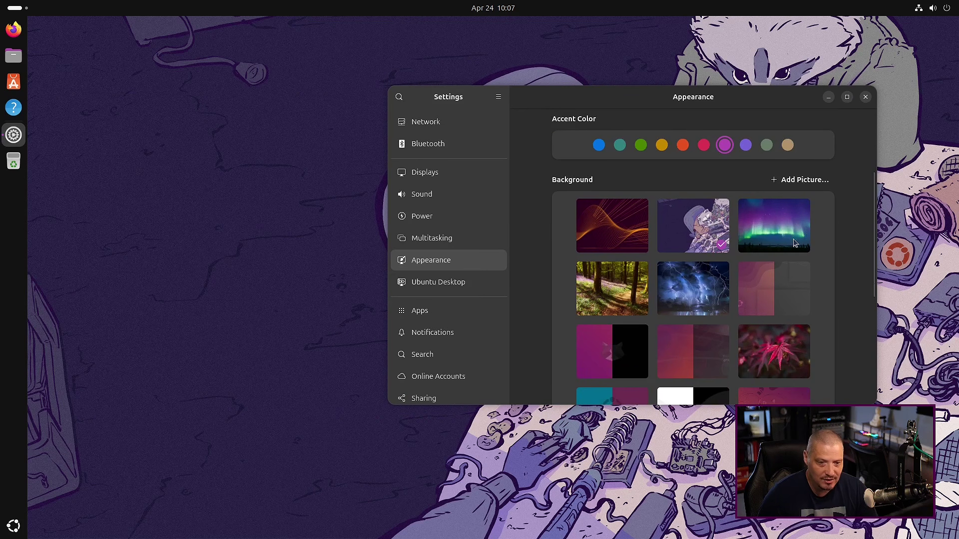
left_click(774, 229)
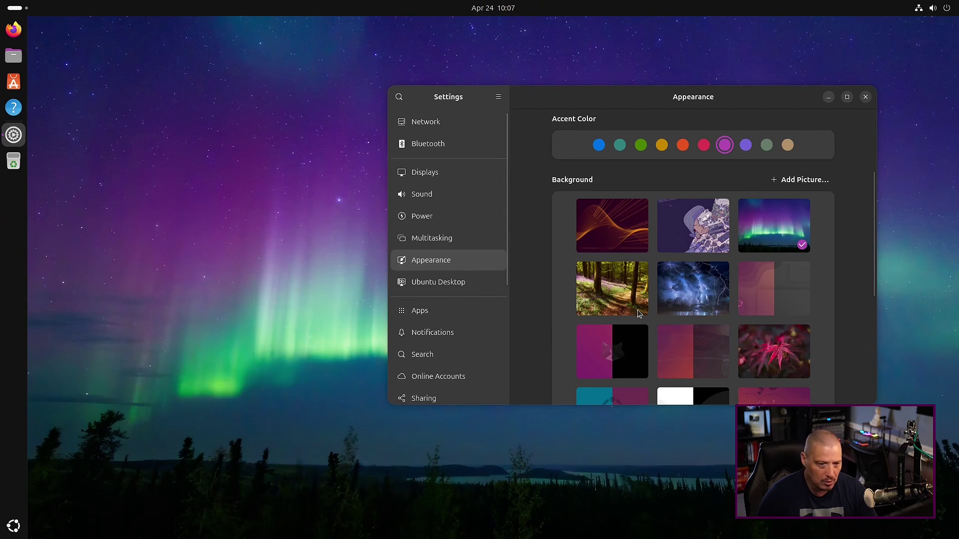
left_click(625, 297)
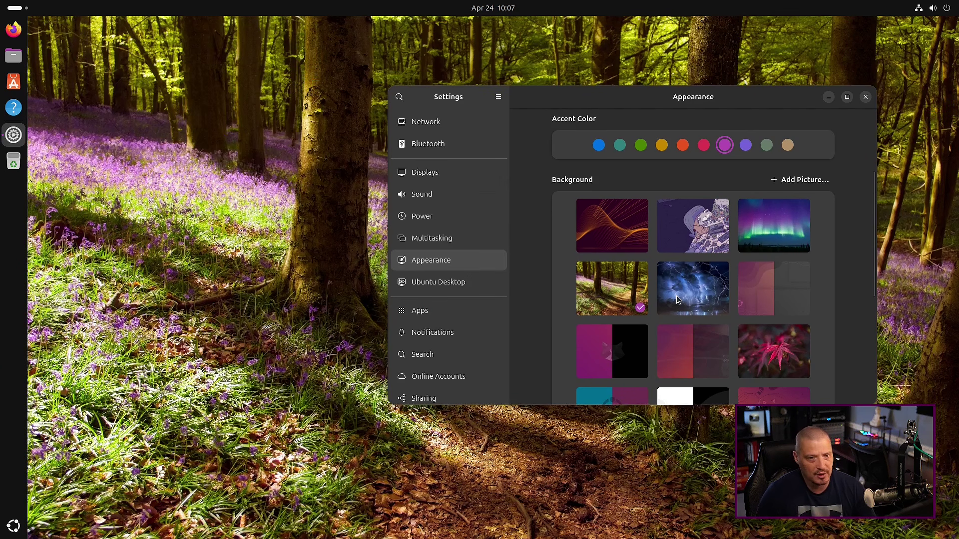
left_click(678, 300)
Try the red leaves, purple-and-black split and orange raccoon sketch wallpapers
left_click_drag(655, 97, 690, 97)
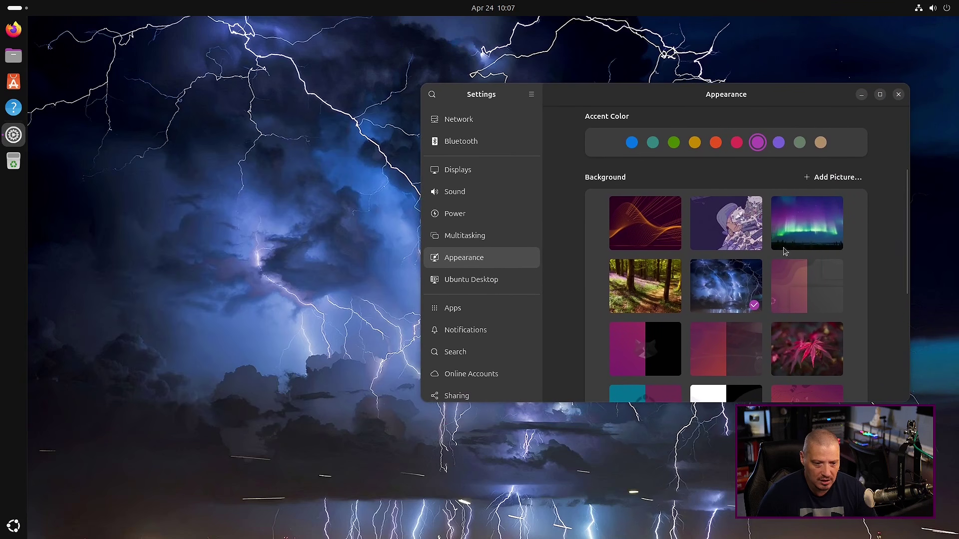
scroll(807, 275, "down", 3)
scroll(807, 275, "down", 1)
left_click(814, 269)
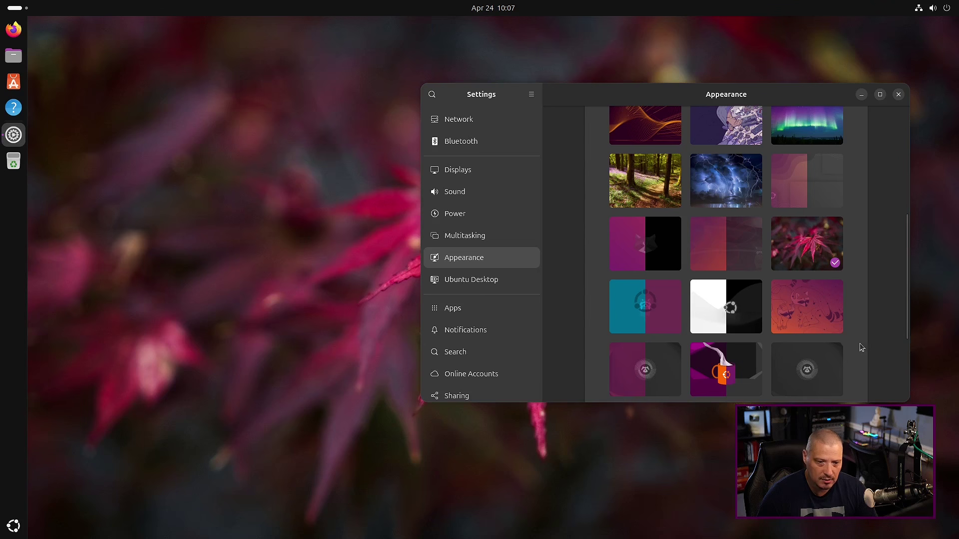
left_click_drag(645, 97, 536, 106)
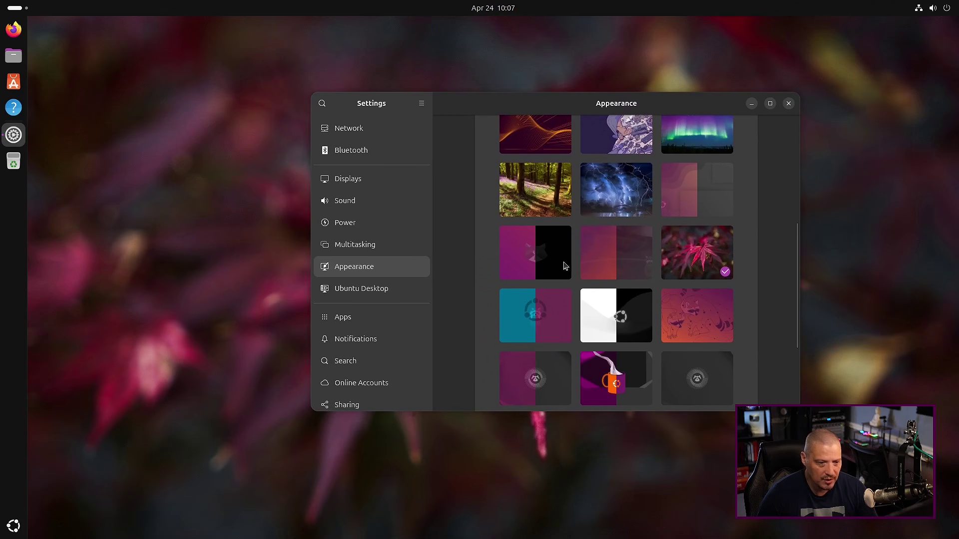
left_click(549, 257)
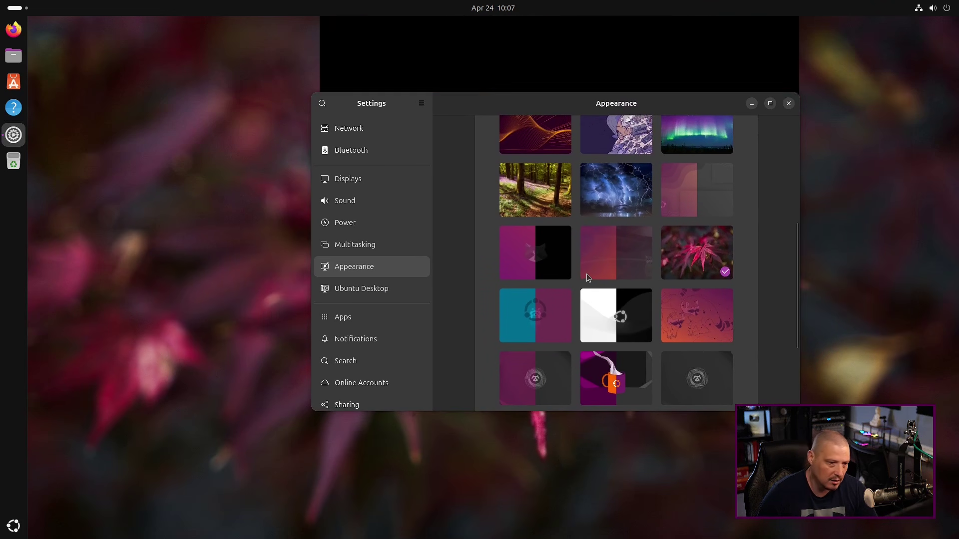
left_click_drag(517, 107, 475, 119)
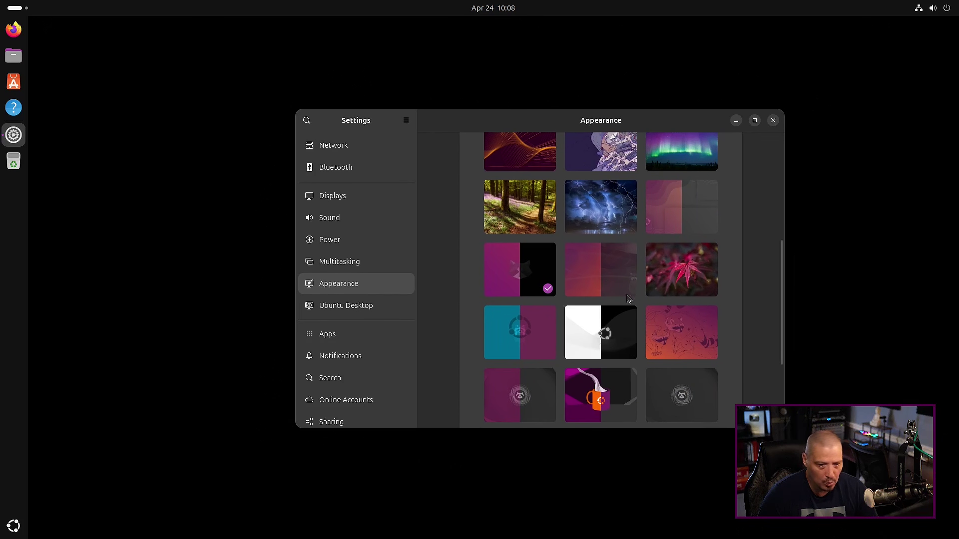
left_click(676, 328)
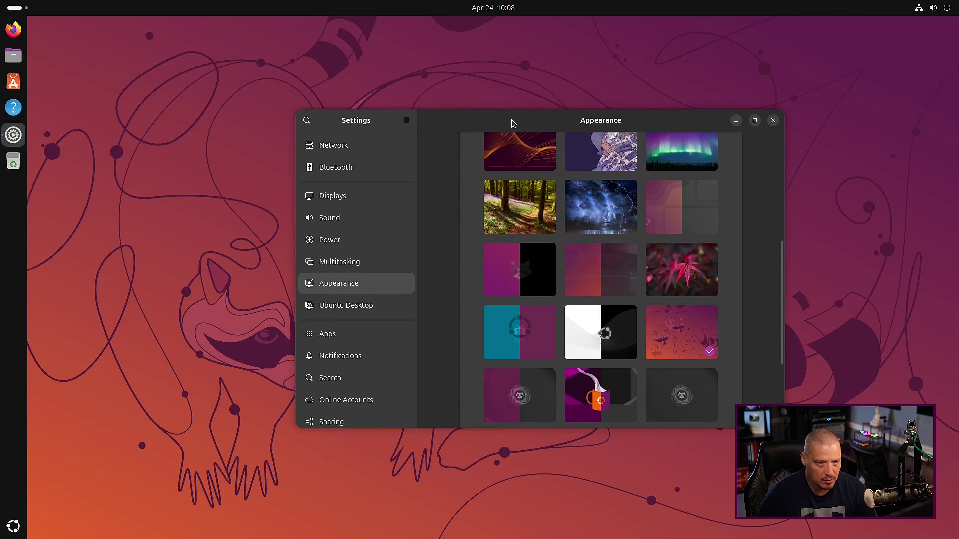
Set the purple raccoon design as the wallpaper and close Settings
left_click_drag(513, 124, 501, 107)
scroll(618, 265, "down", 3)
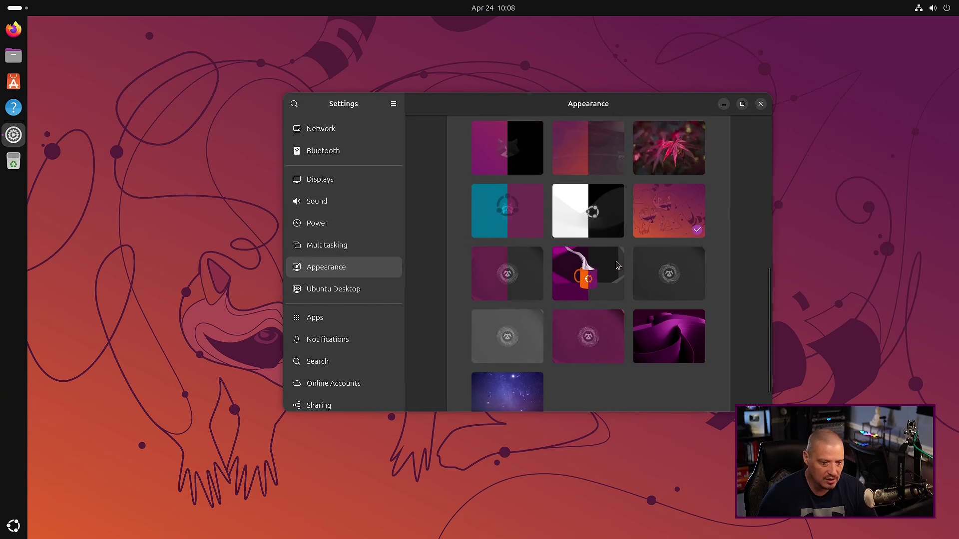
left_click(602, 327)
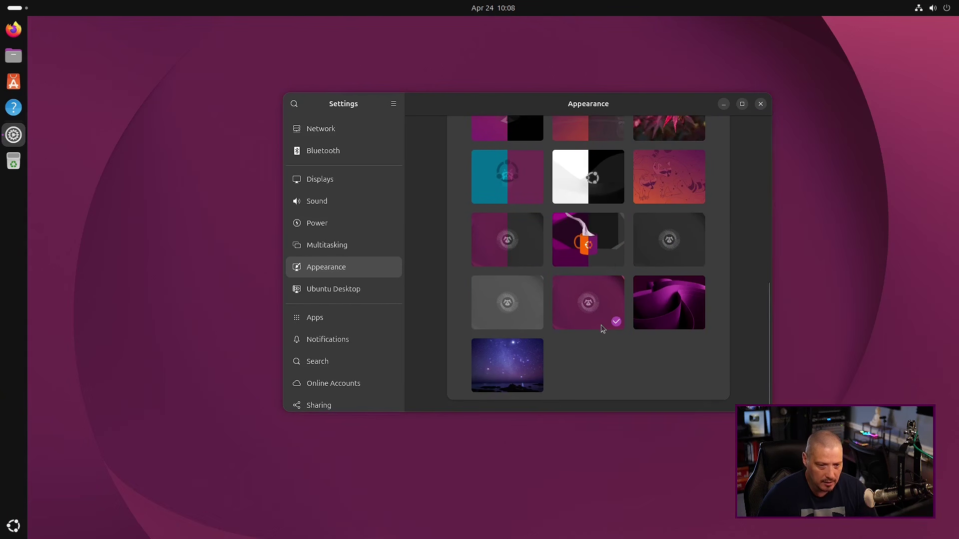
left_click_drag(506, 107, 377, 137)
left_click(673, 132)
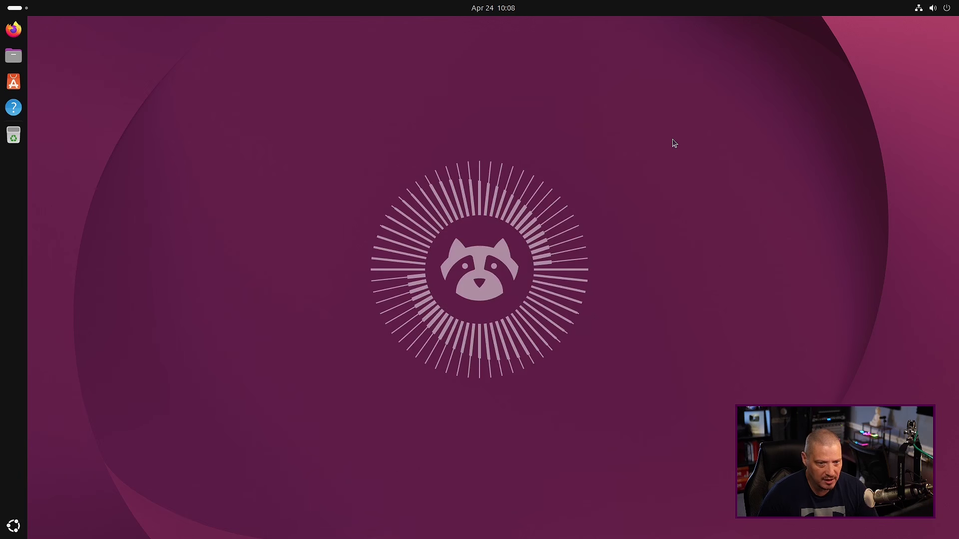